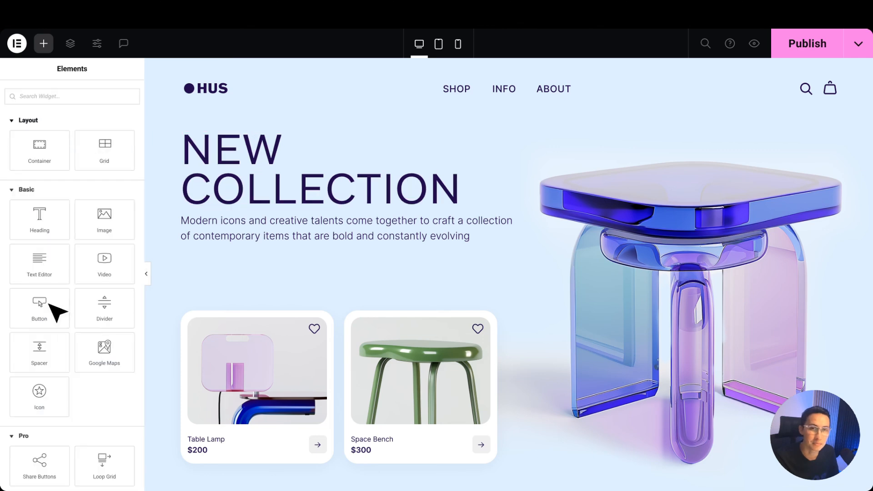
Add a "Shop Now" button below the New Collection description in the hero section.
{"action": "left_click_drag", "start_coordinate": [50, 302], "coordinate": [229, 267]}
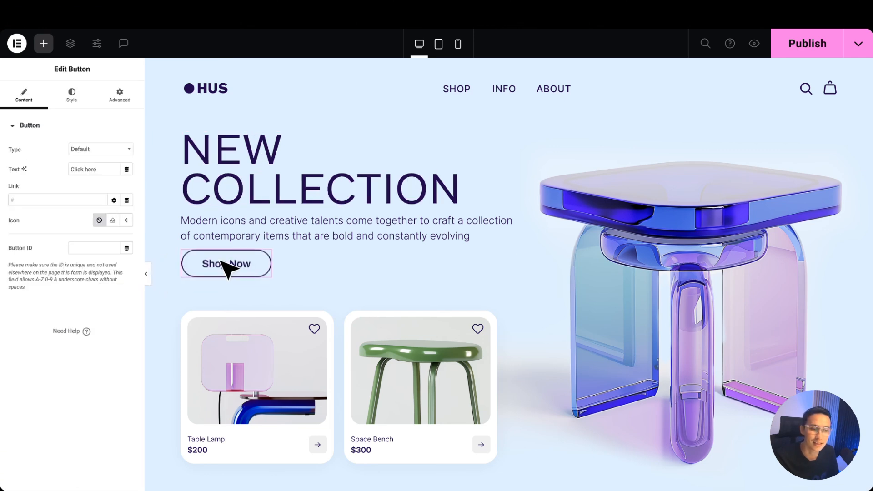
{"action": "left_click", "coordinate": [73, 96]}
{"action": "left_click", "coordinate": [127, 272]}
{"action": "left_click", "coordinate": [102, 324]}
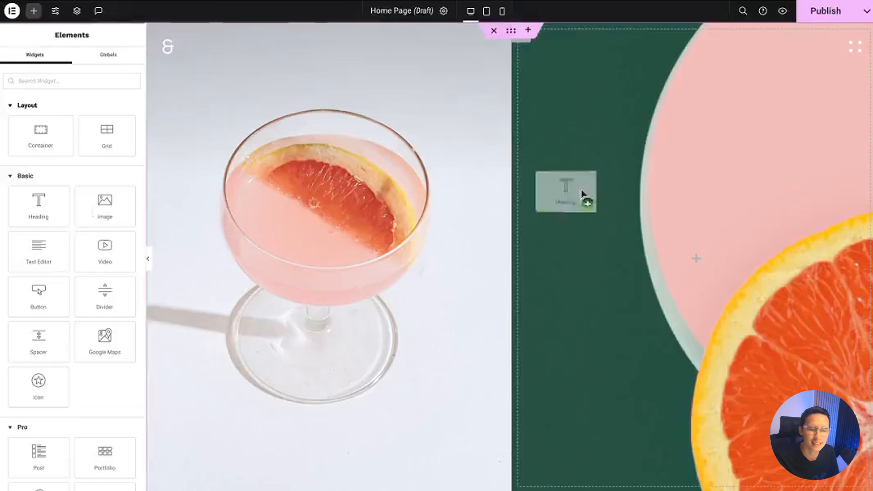
Add the heading "SPRING COCKTAILS" and an "APPLY NOW" button to the green container beside the drink photo.
{"action": "left_click_drag", "start_coordinate": [583, 196], "coordinate": [582, 197]}
{"action": "type", "text": "SPRING COCKTAILS"}
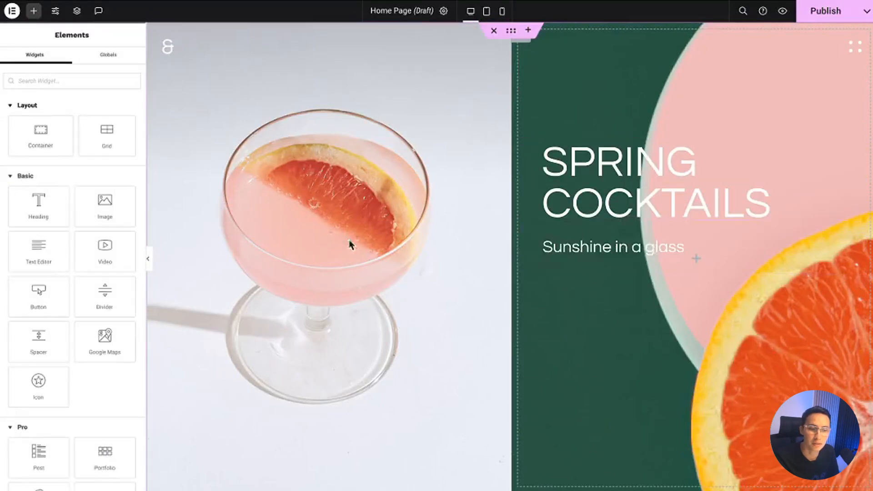
{"action": "left_click_drag", "start_coordinate": [39, 292], "coordinate": [493, 306]}
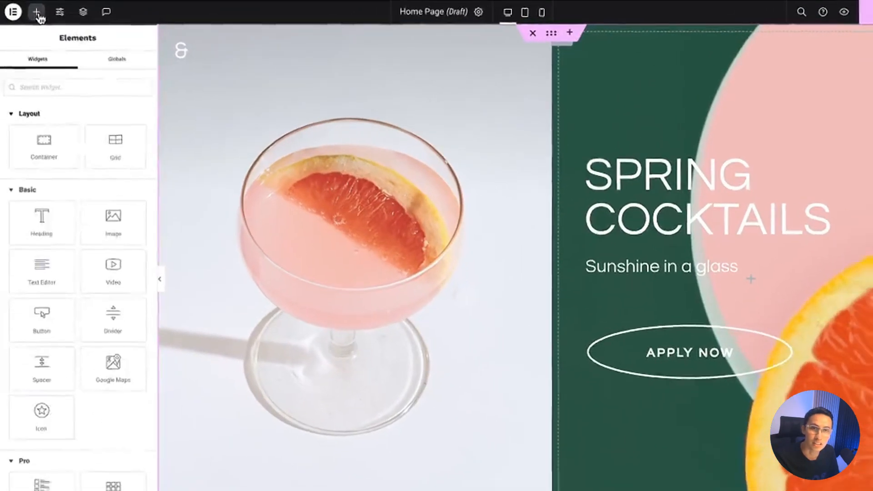
Open the template library from the empty area at the page's end and choose the "Our new, refreshing flavors" block.
{"action": "scroll", "coordinate": [568, 318], "scroll_direction": "down", "scroll_amount": 15}
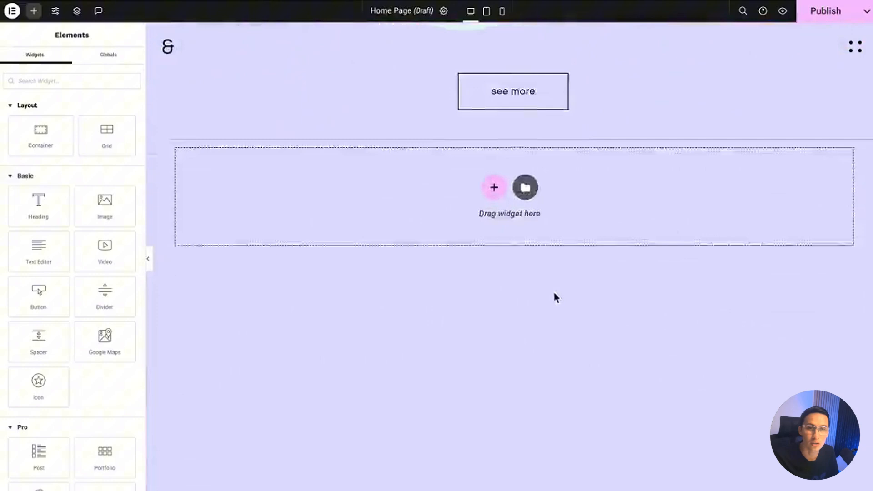
{"action": "left_click", "coordinate": [525, 187]}
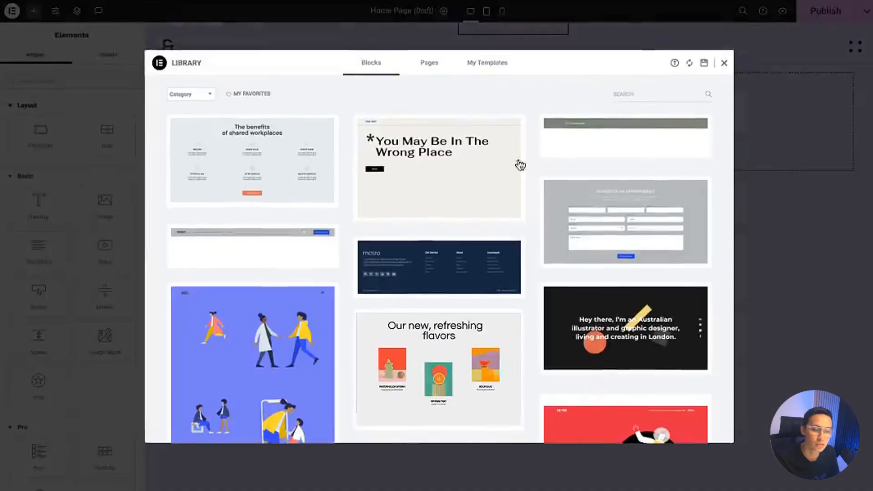
{"action": "left_click", "coordinate": [461, 370]}
{"action": "left_click", "coordinate": [693, 65]}
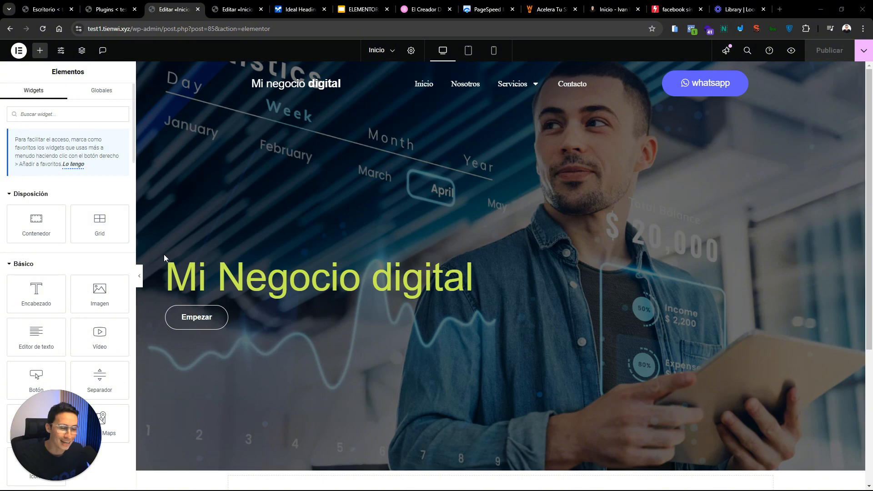
View the block templates in the library from the Inicio page's empty drop area and close the library.
{"action": "scroll", "coordinate": [108, 257], "scroll_direction": "down", "scroll_amount": 1}
{"action": "mouse_move", "coordinate": [132, 158]}
{"action": "left_mouse_down"}
{"action": "mouse_move", "coordinate": [133, 183]}
{"action": "mouse_move", "coordinate": [133, 149]}
{"action": "left_mouse_up"}
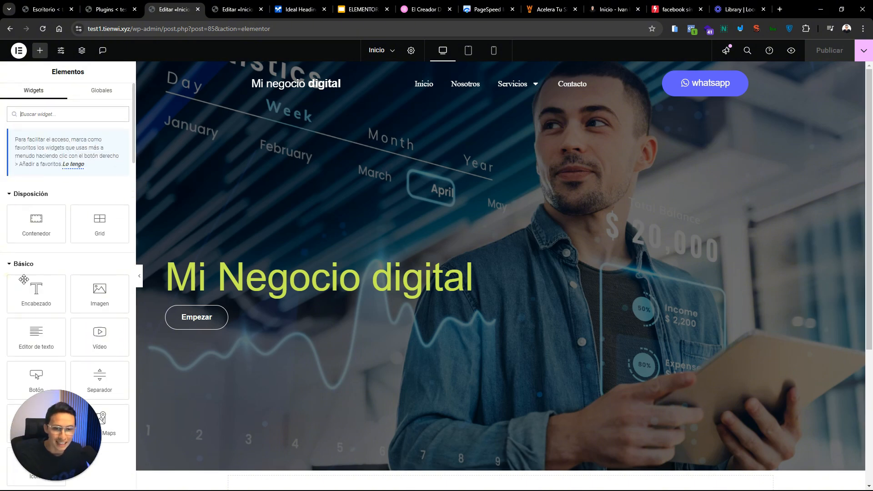
{"action": "left_click_drag", "start_coordinate": [868, 111], "coordinate": [865, 243]}
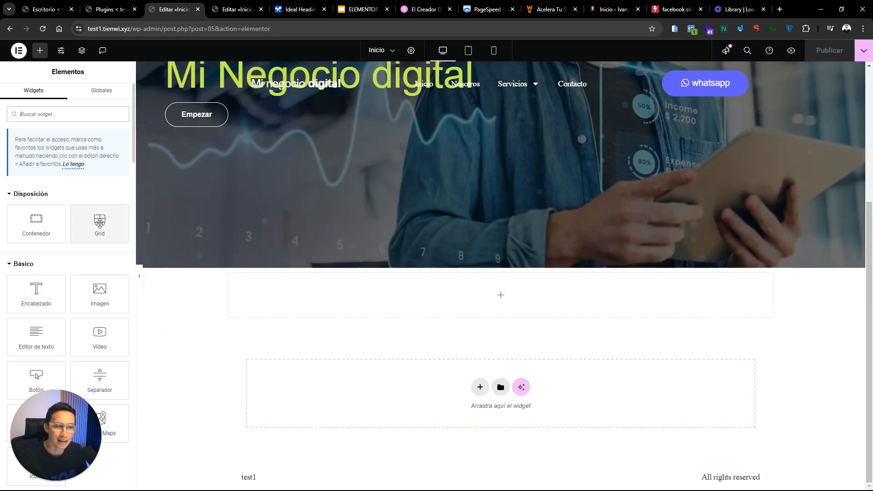
{"action": "left_click", "coordinate": [501, 389]}
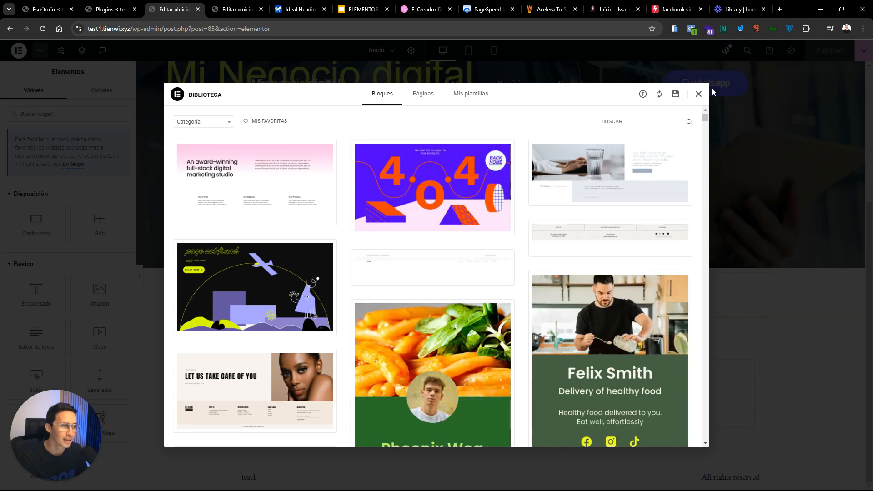
{"action": "left_click", "coordinate": [698, 94]}
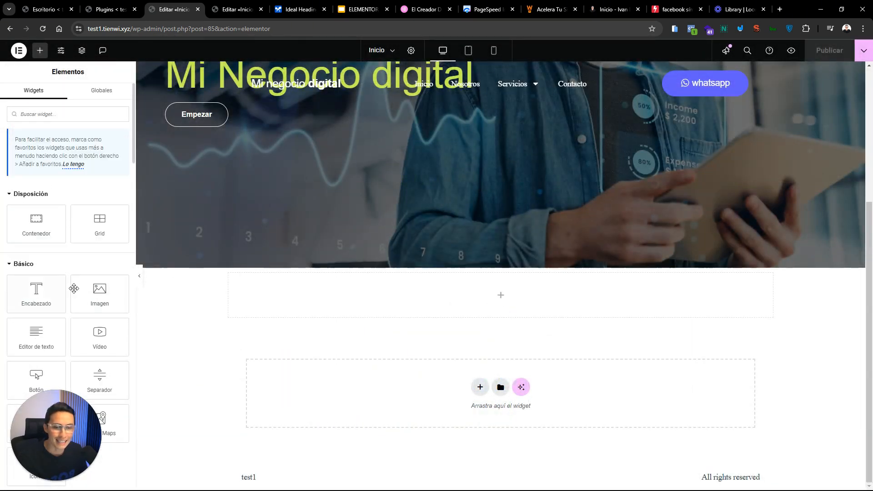
{"action": "scroll", "coordinate": [68, 277], "scroll_direction": "down", "scroll_amount": 1}
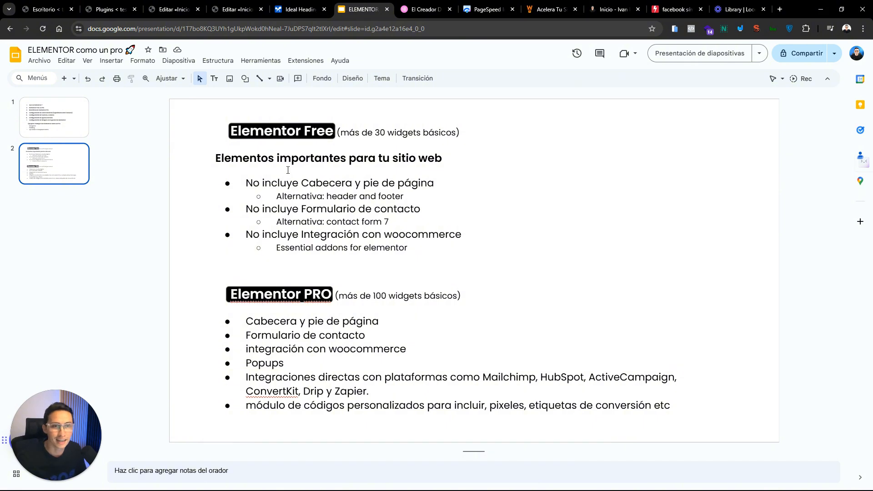
Return to the Inicio page editor and add a heading widget to the empty container below the hero.
{"action": "left_click", "coordinate": [221, 13]}
{"action": "left_click", "coordinate": [174, 12]}
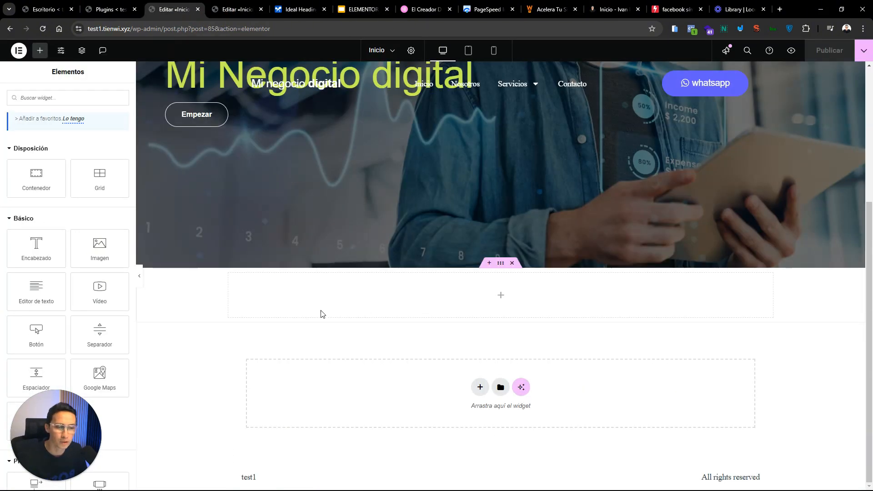
{"action": "left_click_drag", "start_coordinate": [36, 248], "coordinate": [359, 290]}
{"action": "left_click", "coordinate": [40, 50]}
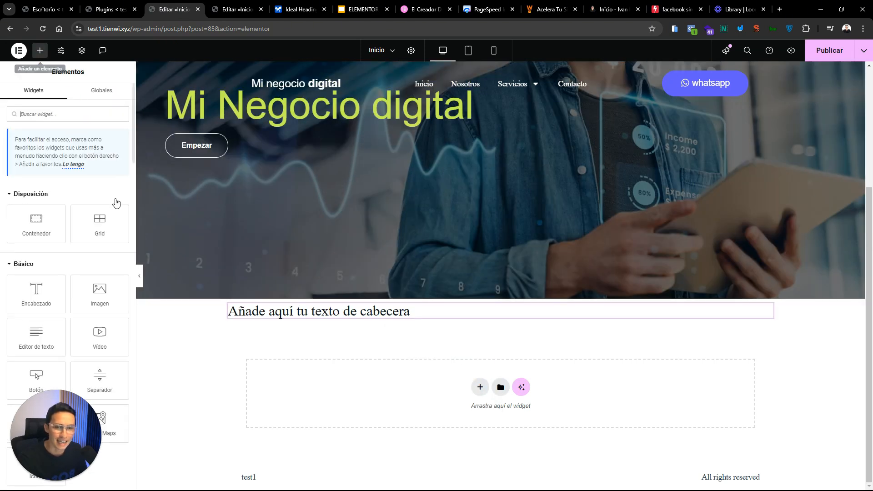
Add an image widget and a video widget below the new heading in the same container.
{"action": "left_click_drag", "start_coordinate": [99, 293], "coordinate": [244, 308]}
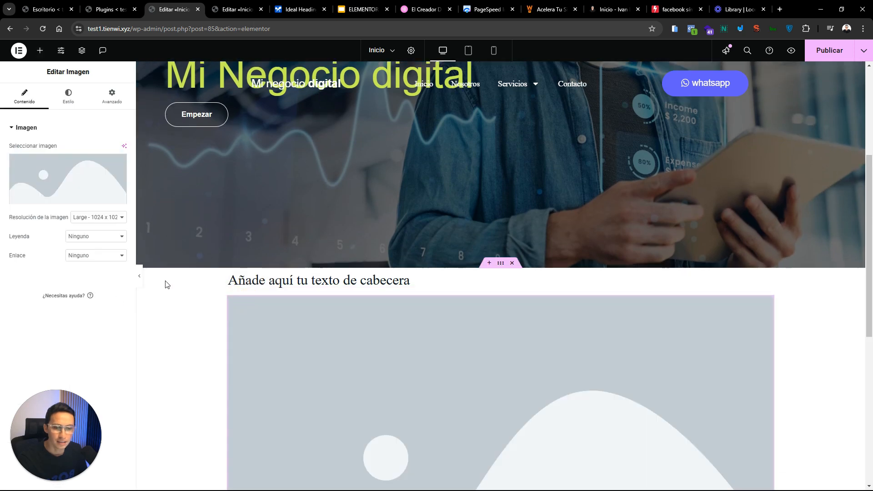
{"action": "left_click", "coordinate": [39, 50]}
{"action": "left_click_drag", "start_coordinate": [96, 334], "coordinate": [319, 290]}
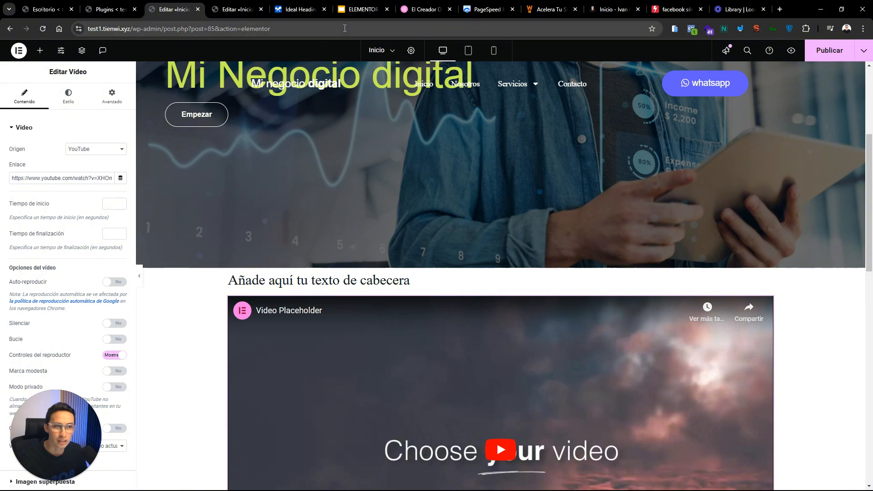
Switch to the Google Slides presentation and append "builder" to the "Alternativa: header and footer" line.
{"action": "left_click", "coordinate": [357, 10]}
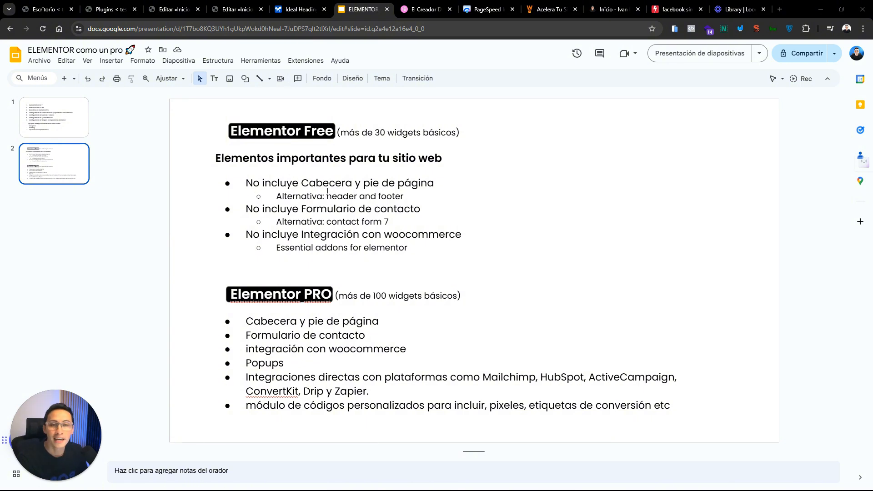
{"action": "left_click", "coordinate": [406, 195]}
{"action": "type", "text": "builder"}
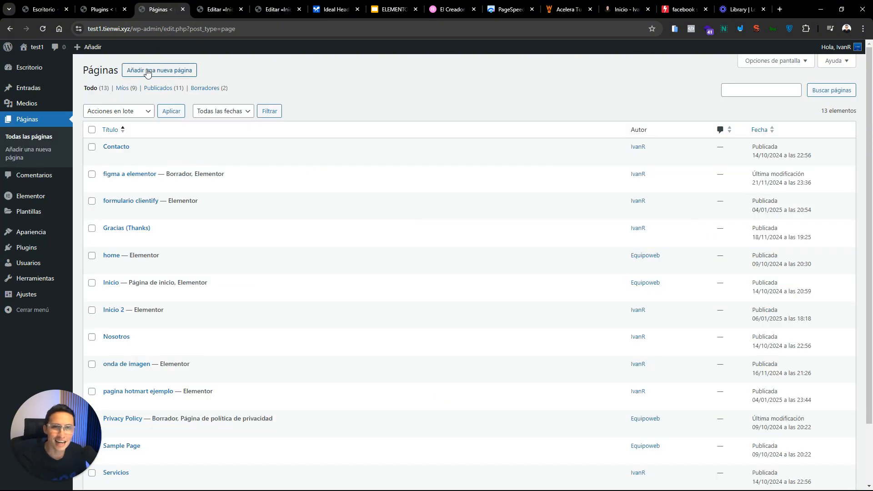
Create a new WordPress page titled "Inicio 3" and open it for editing with Elementor.
{"action": "left_click", "coordinate": [147, 72]}
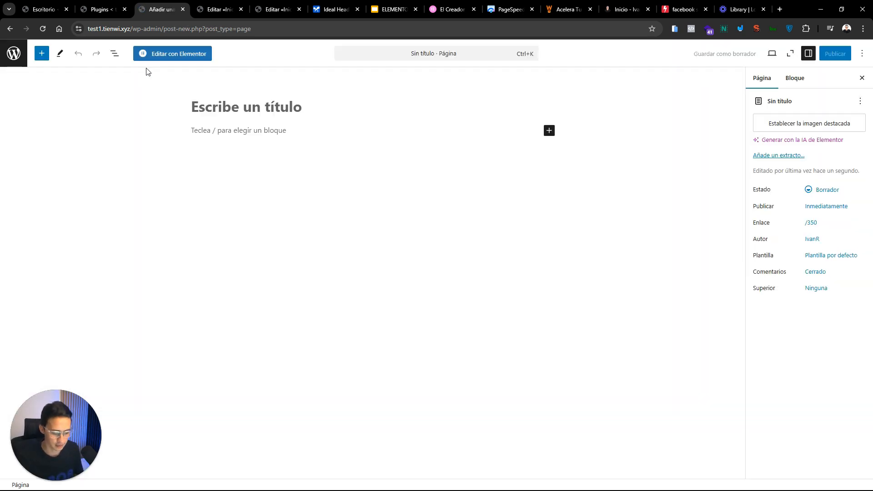
{"action": "type", "text": "Ini"}
{"action": "type", "text": "cio"}
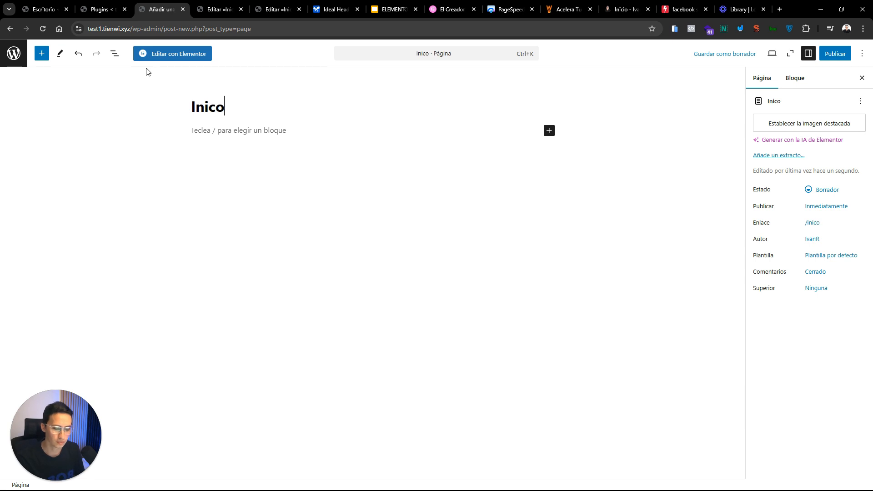
{"action": "key", "text": "BackSpace"}
{"action": "type", "text": "io 3"}
{"action": "left_click", "coordinate": [155, 54]}
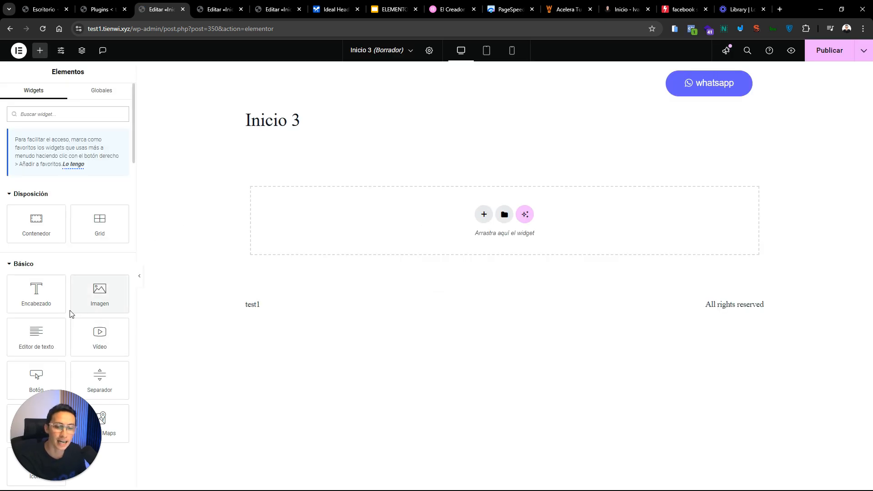
Add heading, text editor and image widgets one below another under the page title.
{"action": "left_click_drag", "start_coordinate": [52, 295], "coordinate": [299, 203]}
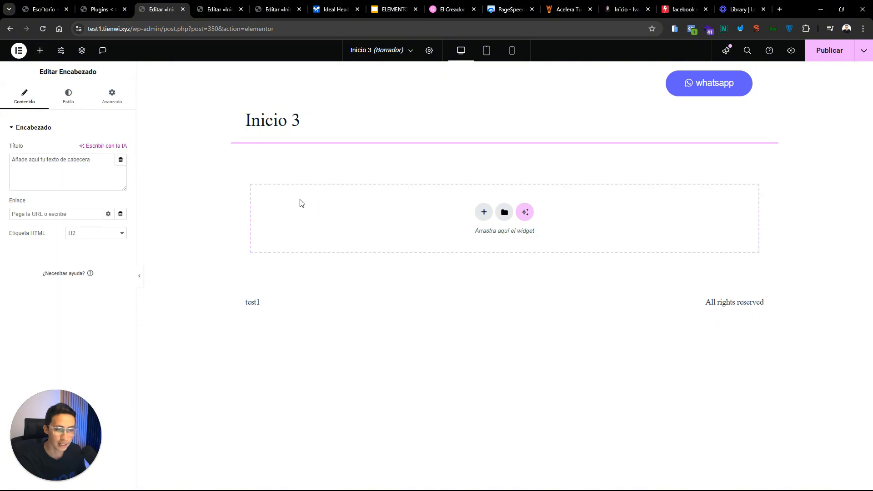
{"action": "left_click", "coordinate": [40, 50]}
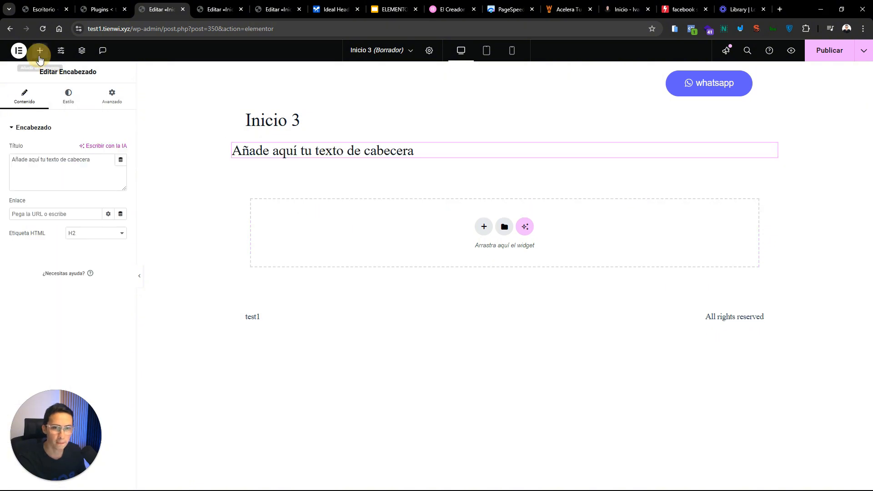
{"action": "left_click_drag", "start_coordinate": [48, 342], "coordinate": [259, 164]}
{"action": "left_click", "coordinate": [40, 51]}
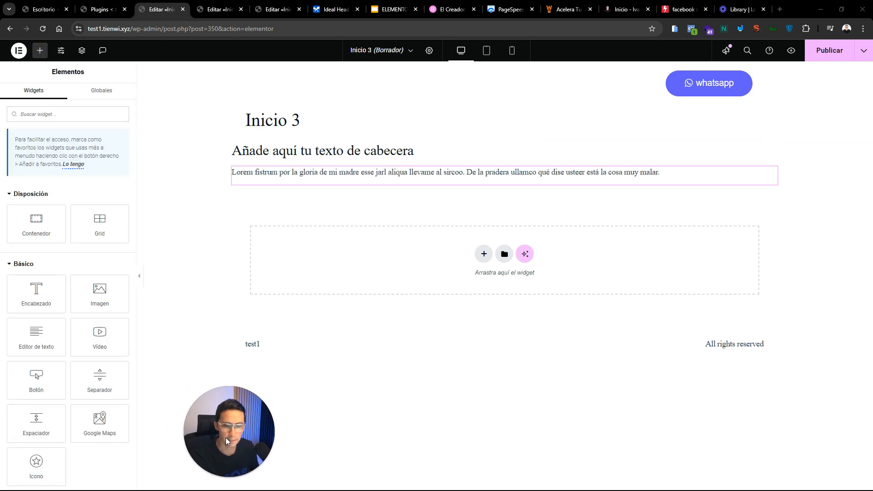
{"action": "left_click_drag", "start_coordinate": [105, 303], "coordinate": [277, 182]}
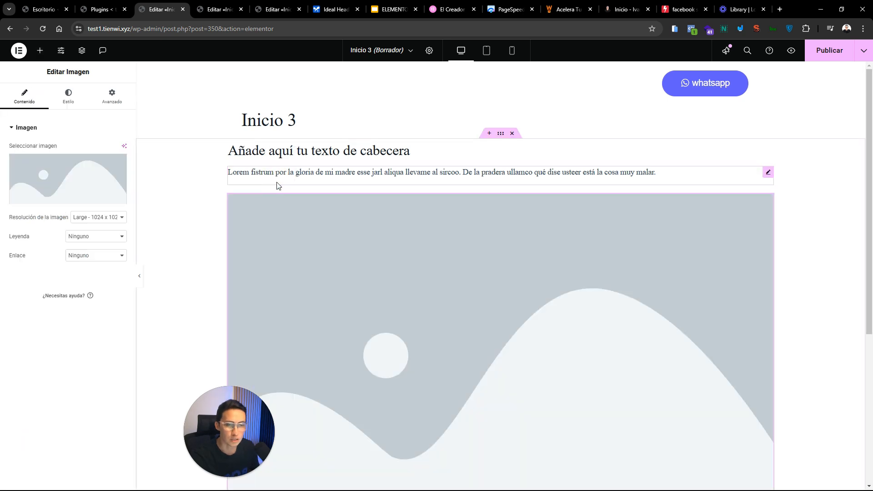
Browse the available widgets and collapse the Pro widget group.
{"action": "left_click", "coordinate": [40, 51]}
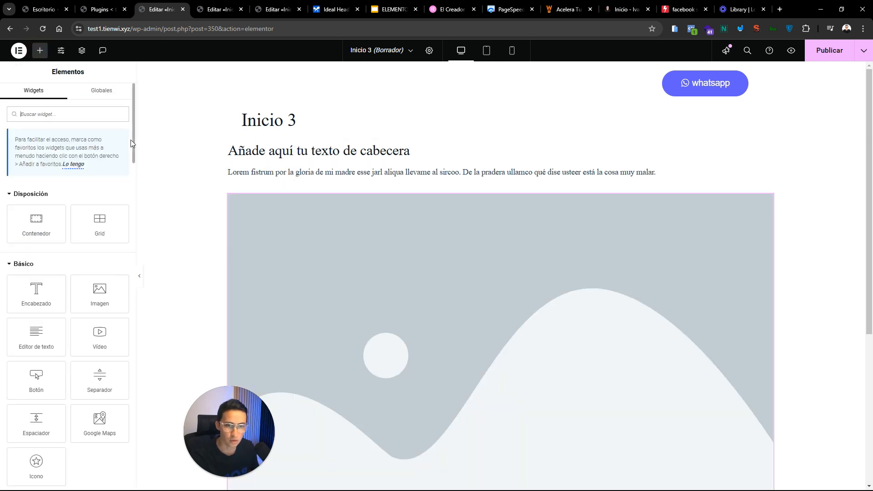
{"action": "left_click_drag", "start_coordinate": [132, 143], "coordinate": [128, 211]}
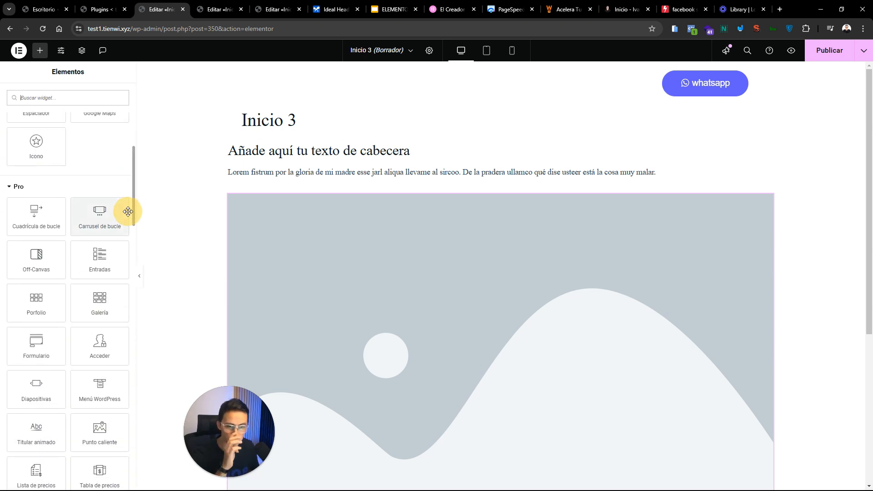
{"action": "left_click", "coordinate": [9, 188]}
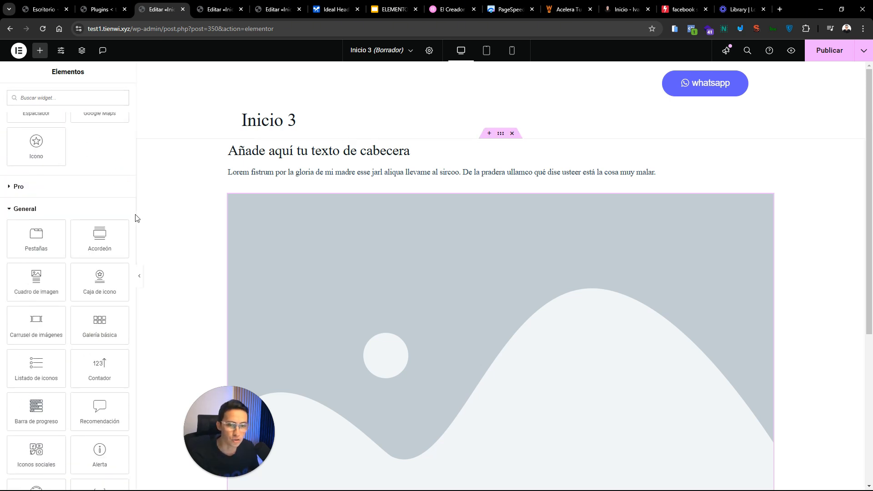
{"action": "left_click_drag", "start_coordinate": [132, 207], "coordinate": [157, 120]}
View the full-page templates in the library from the page's empty drop area and close the library.
{"action": "scroll", "coordinate": [432, 349], "scroll_direction": "down", "scroll_amount": 6}
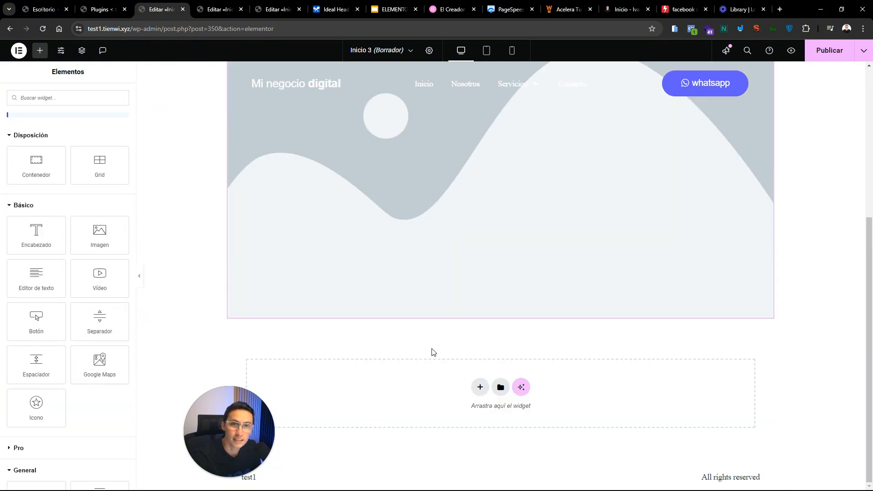
{"action": "left_click", "coordinate": [500, 387]}
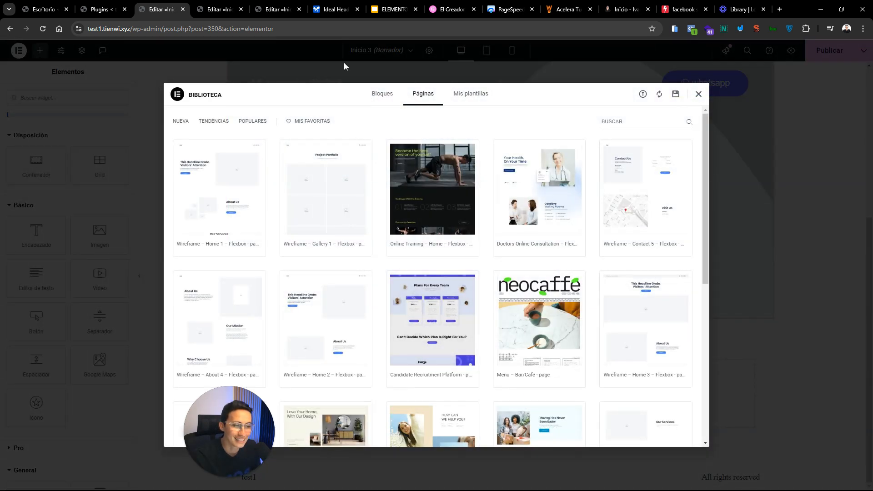
{"action": "mouse_move", "coordinate": [286, 164]}
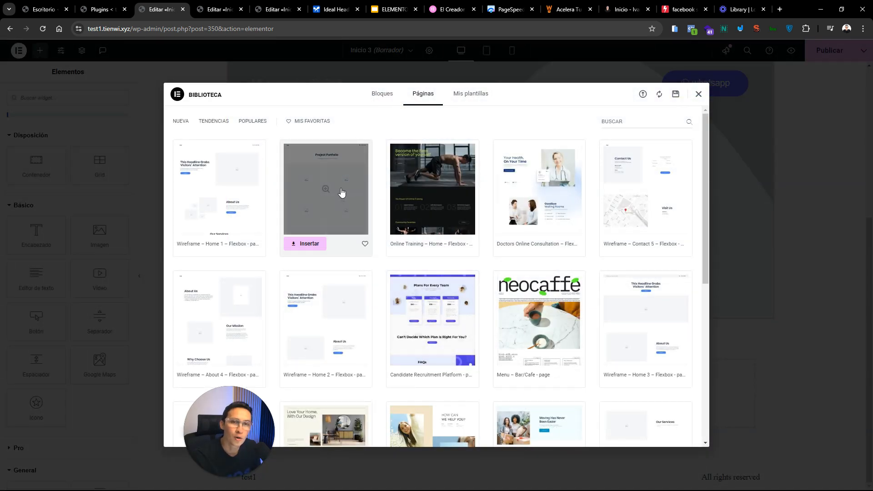
{"action": "left_click", "coordinate": [698, 94]}
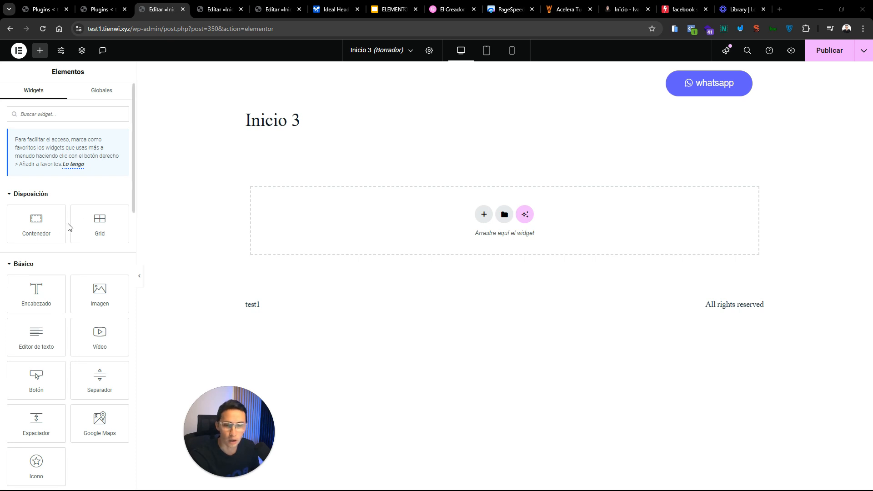
Collapse the Básico and General widget groups and toggle the Enlace en la biografía group.
{"action": "left_click", "coordinate": [9, 265]}
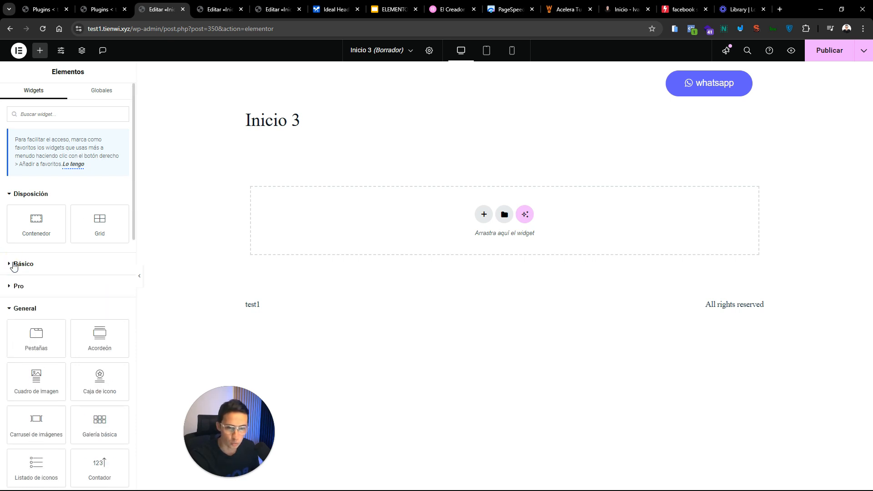
{"action": "left_click", "coordinate": [12, 309]}
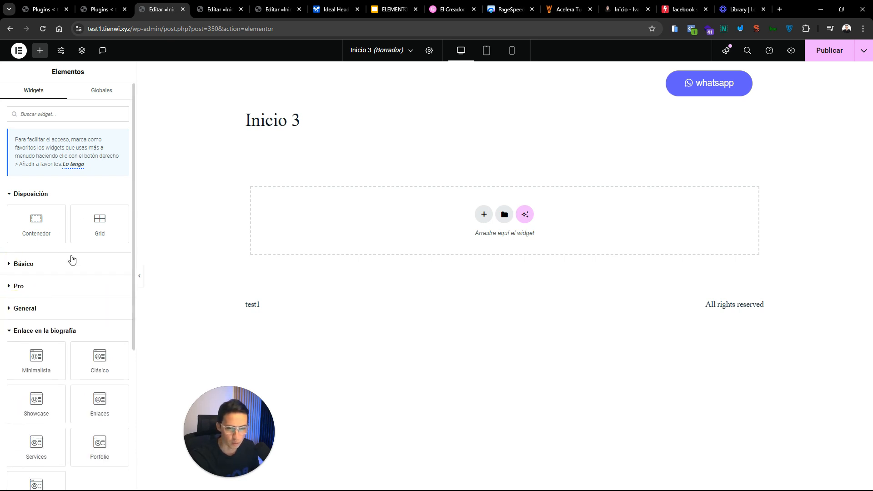
{"action": "left_click", "coordinate": [9, 332]}
{"action": "left_click", "coordinate": [9, 332]}
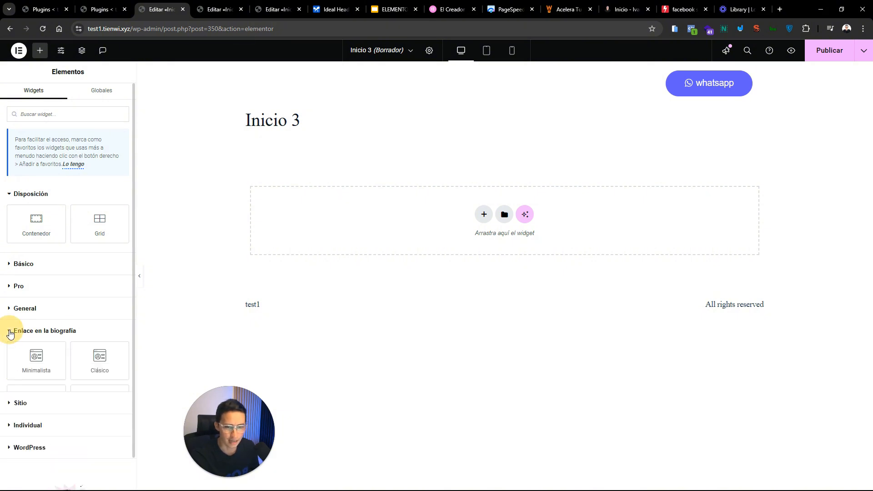
Expand the Pro and Básico widget groups and browse the widgets on offer.
{"action": "left_click", "coordinate": [9, 287]}
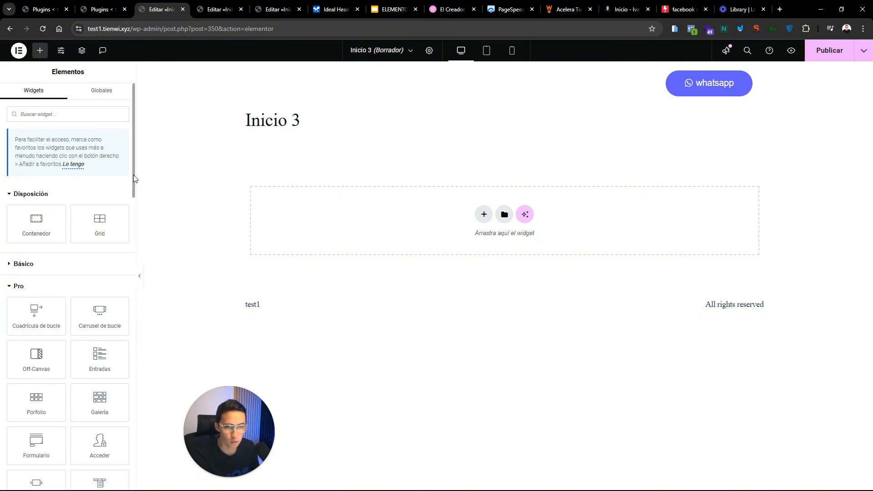
{"action": "scroll", "coordinate": [123, 405], "scroll_direction": "down", "scroll_amount": 15}
{"action": "scroll", "coordinate": [122, 417], "scroll_direction": "up", "scroll_amount": 15}
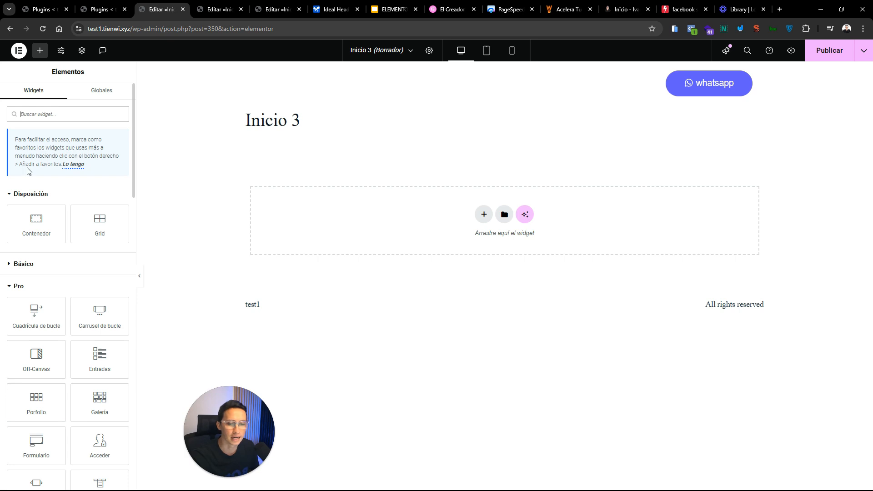
{"action": "left_click", "coordinate": [38, 266]}
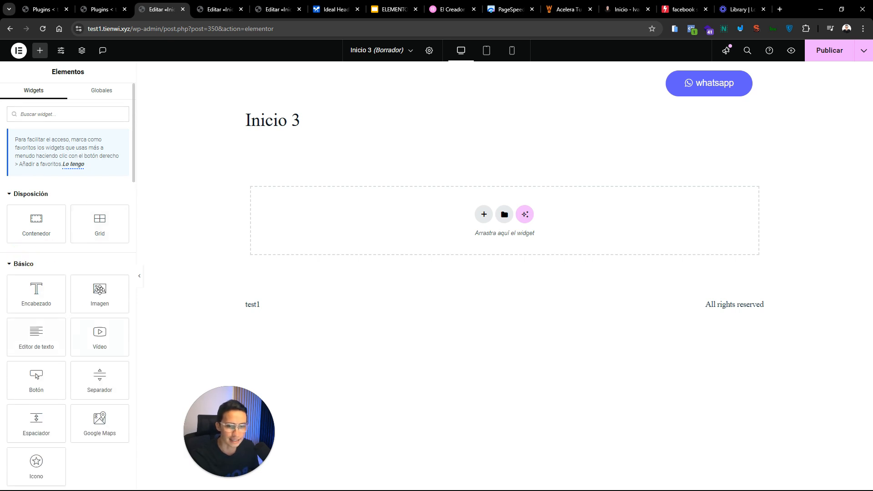
{"action": "left_click", "coordinate": [484, 214]}
{"action": "left_click", "coordinate": [479, 250]}
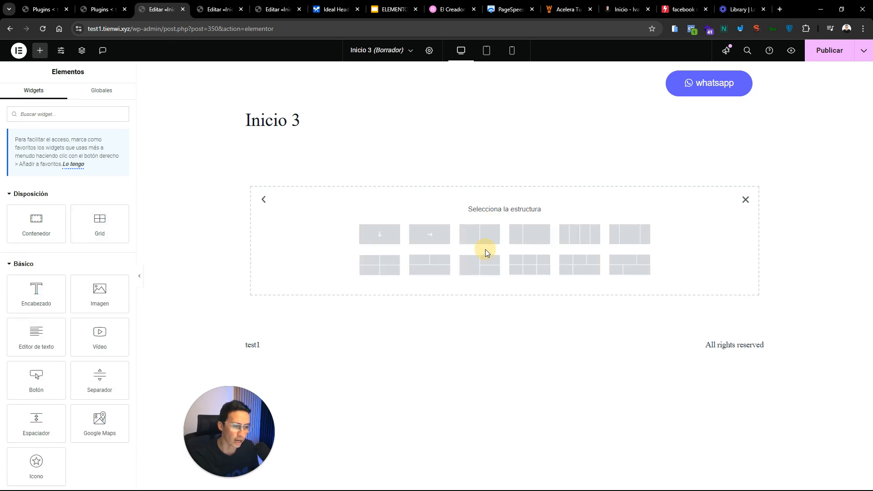
{"action": "left_click", "coordinate": [745, 200]}
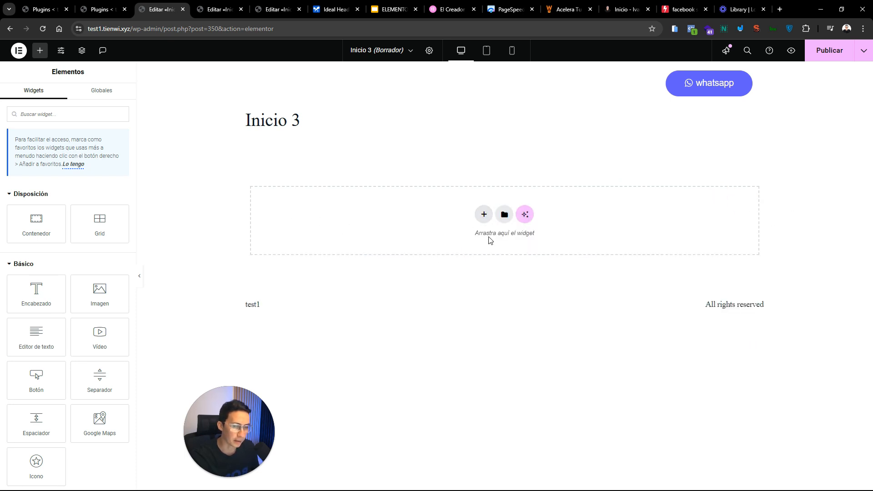
Add a Flexbox container with two equal columns to the page's empty drop area.
{"action": "left_click", "coordinate": [483, 215]}
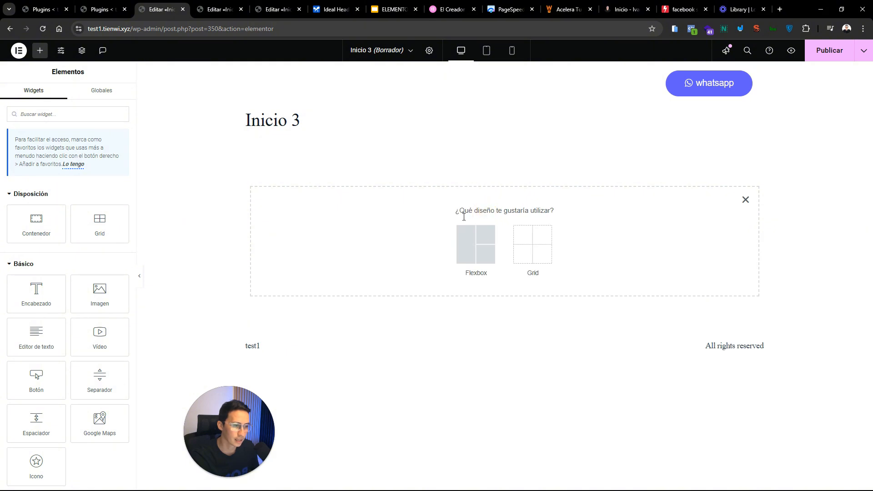
{"action": "left_click", "coordinate": [472, 265]}
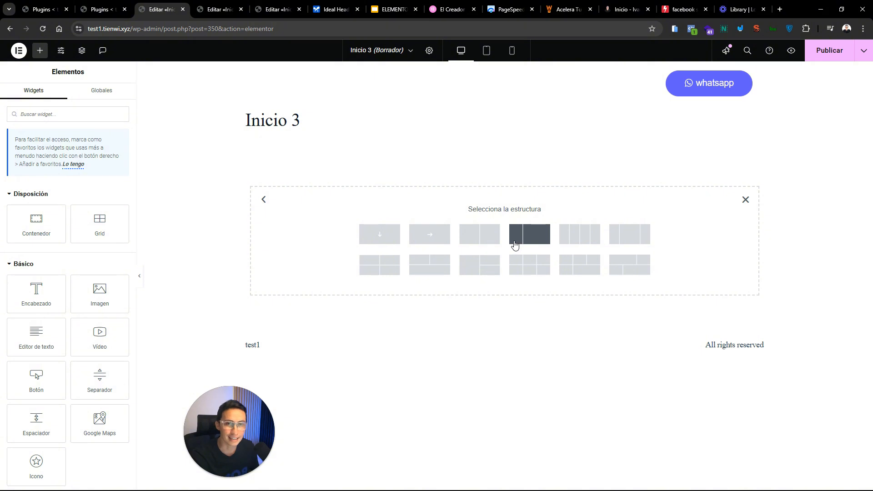
{"action": "left_click", "coordinate": [477, 242]}
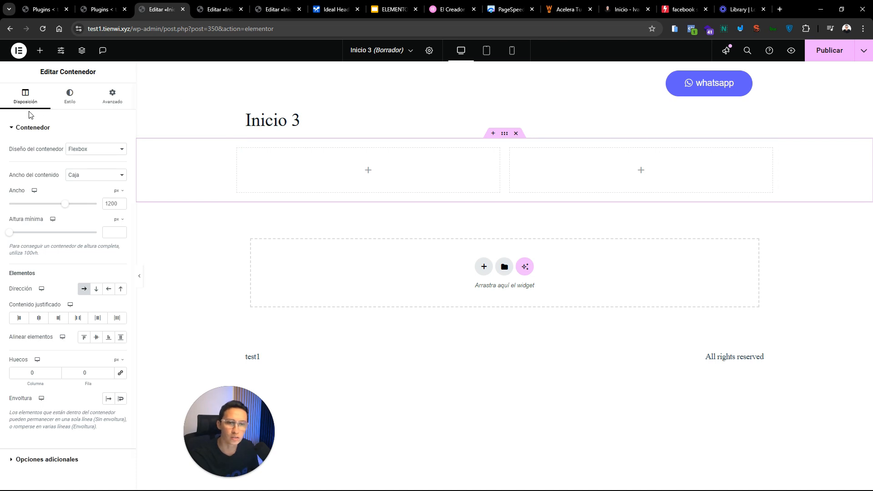
Add a heading widget to the container's left column and set its title to "Titulo 1".
{"action": "left_click", "coordinate": [40, 51]}
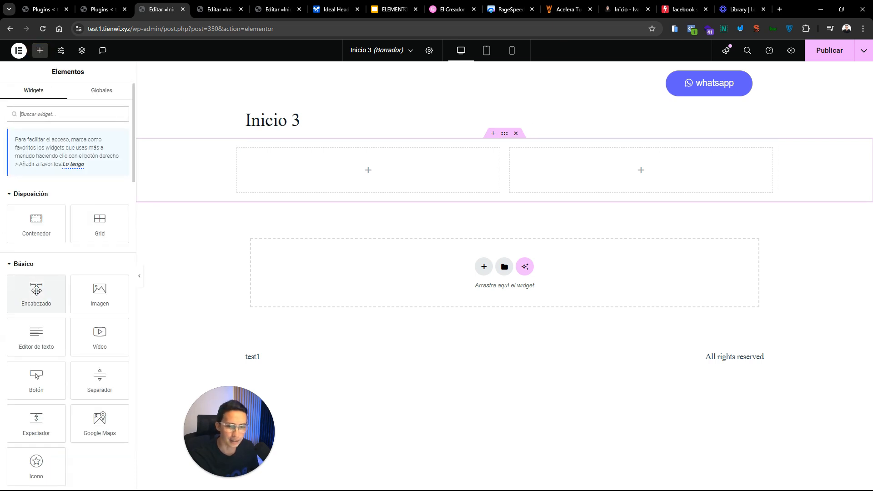
{"action": "left_click_drag", "start_coordinate": [36, 294], "coordinate": [273, 162]}
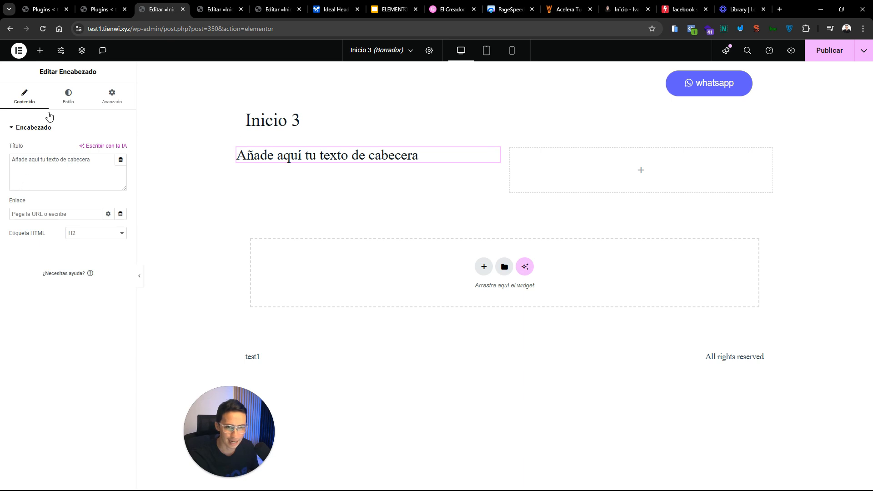
{"action": "left_click", "coordinate": [46, 51]}
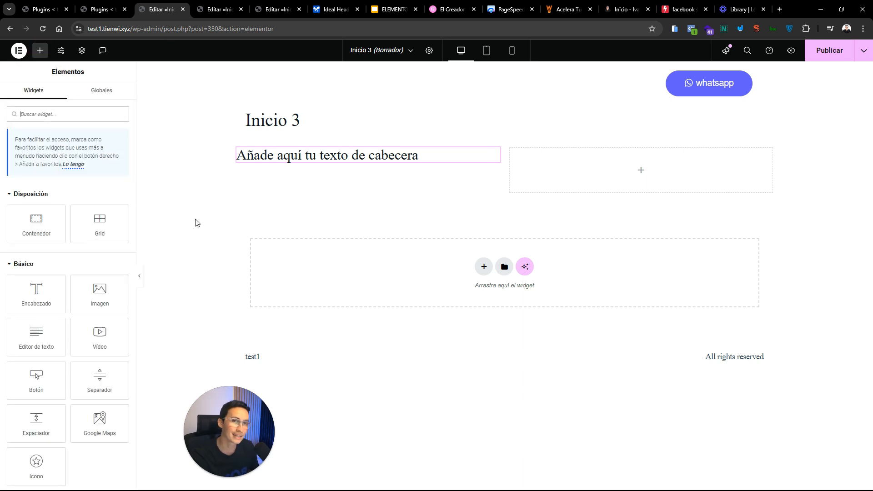
{"action": "left_click", "coordinate": [491, 156]}
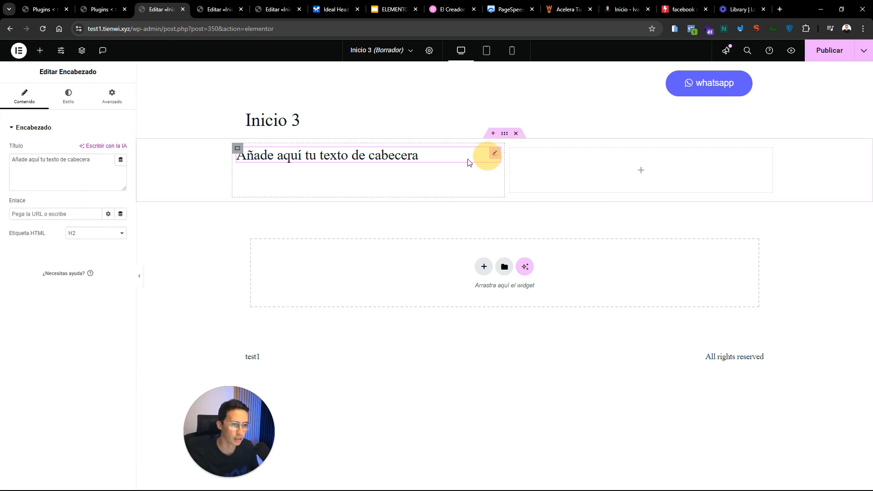
{"action": "left_click", "coordinate": [34, 162]}
{"action": "key", "text": "ctrl+a"}
{"action": "type", "text": "T"}
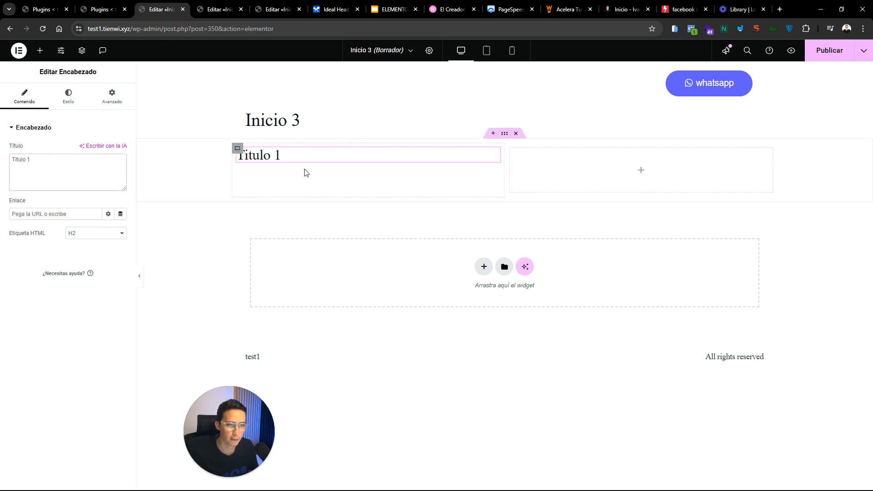
Duplicate the Titulo 1 heading within the left column and select the original heading.
{"action": "right_click", "coordinate": [303, 153]}
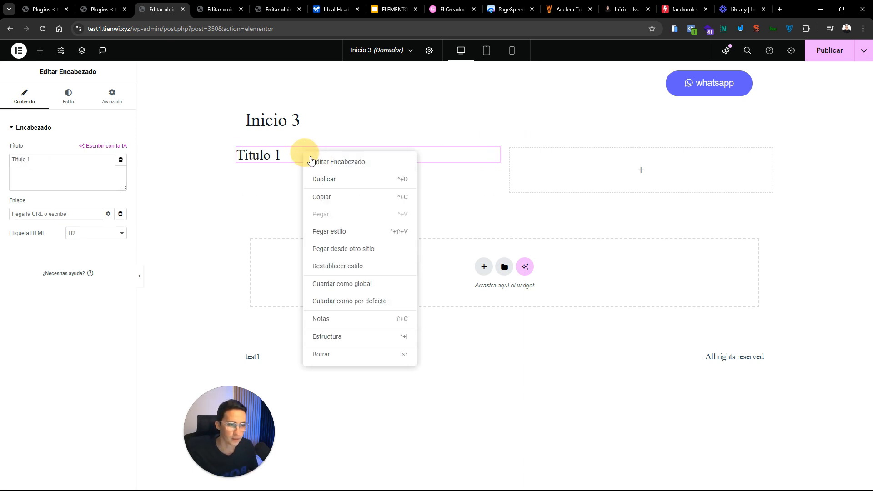
{"action": "left_click", "coordinate": [324, 183]}
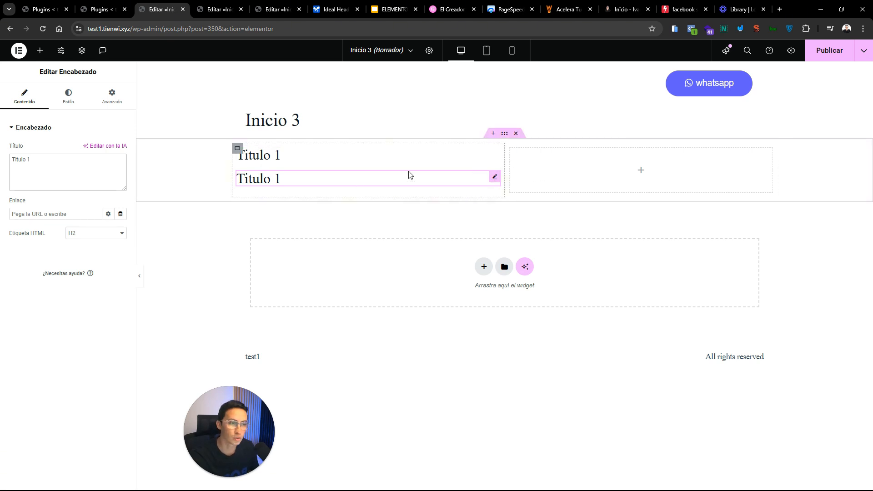
{"action": "left_click", "coordinate": [405, 153]}
{"action": "left_click", "coordinate": [40, 51]}
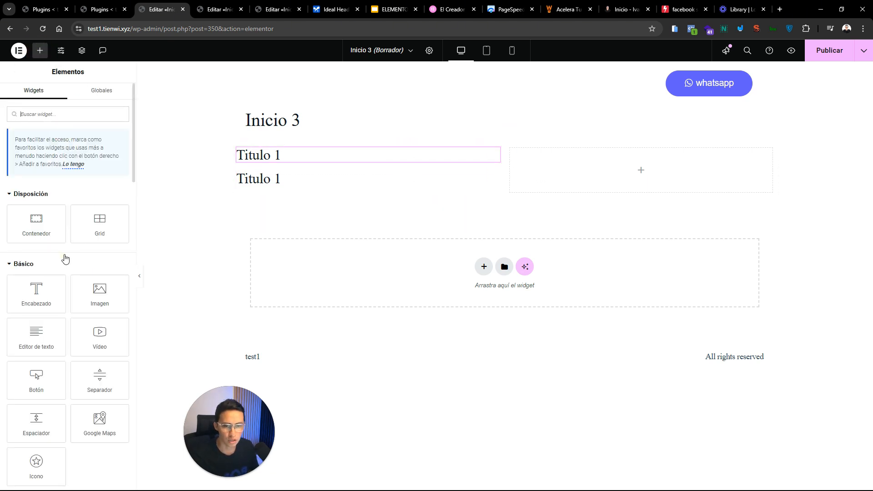
{"action": "left_click_drag", "start_coordinate": [55, 337], "coordinate": [318, 188]}
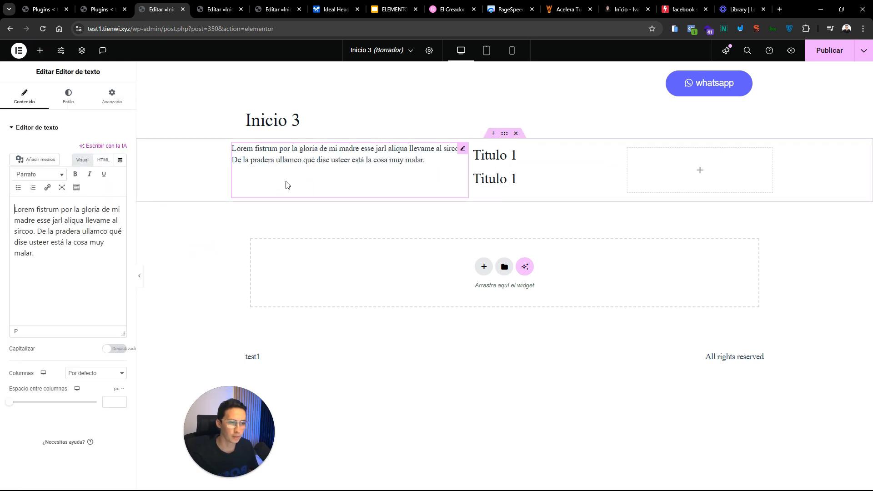
{"action": "right_click", "coordinate": [436, 162]}
{"action": "left_click", "coordinate": [457, 415]}
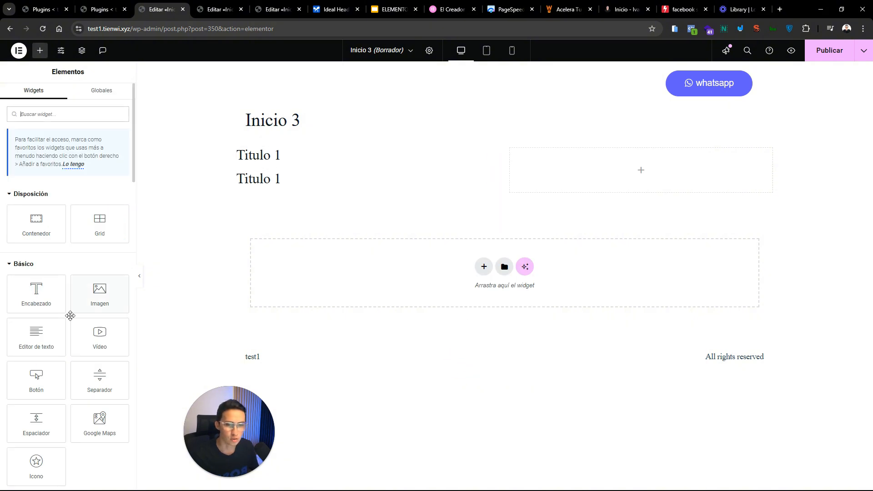
Add a text editor widget directly below the first Titulo 1 heading and delete the duplicate heading beneath it.
{"action": "left_click_drag", "start_coordinate": [55, 319], "coordinate": [254, 178]}
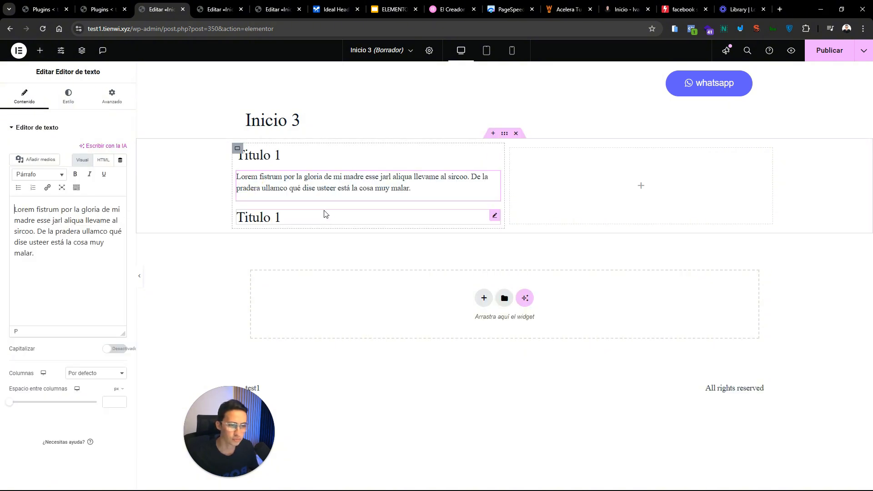
{"action": "right_click", "coordinate": [307, 220]}
{"action": "left_click", "coordinate": [337, 417]}
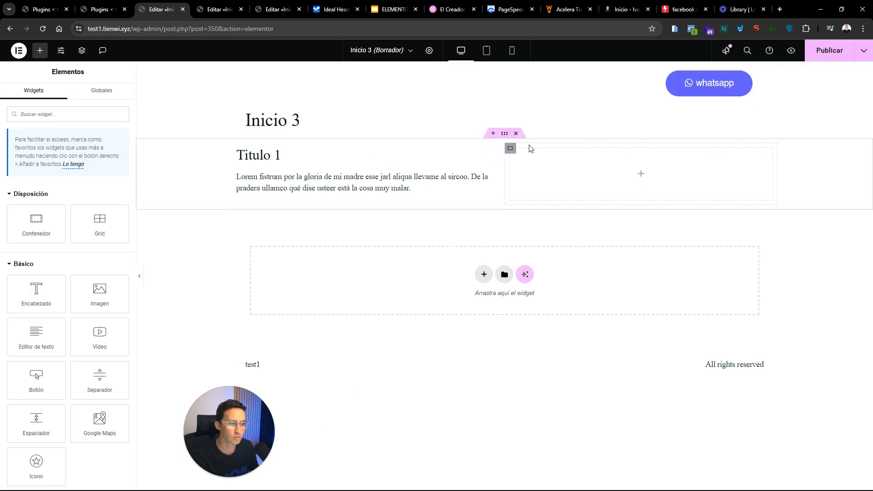
Add an image widget to the right column and set its picture to 2149369110.webp from the media library.
{"action": "left_click_drag", "start_coordinate": [98, 294], "coordinate": [566, 175]}
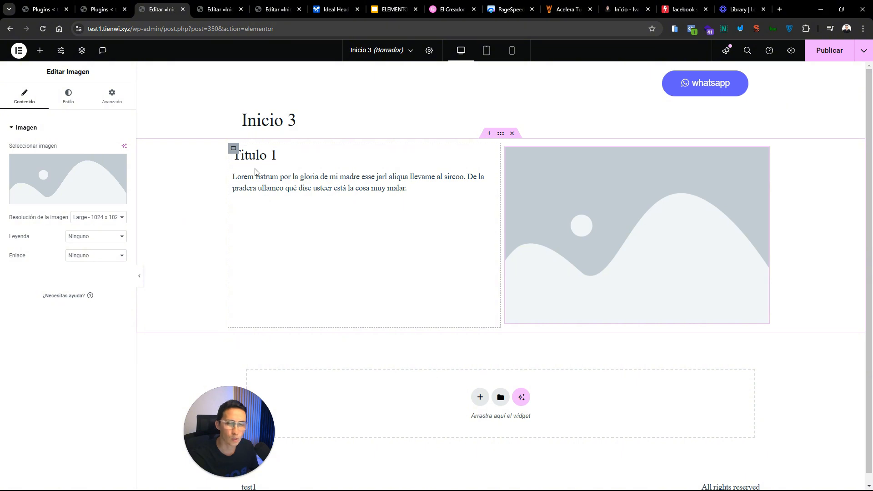
{"action": "mouse_move", "coordinate": [58, 175]}
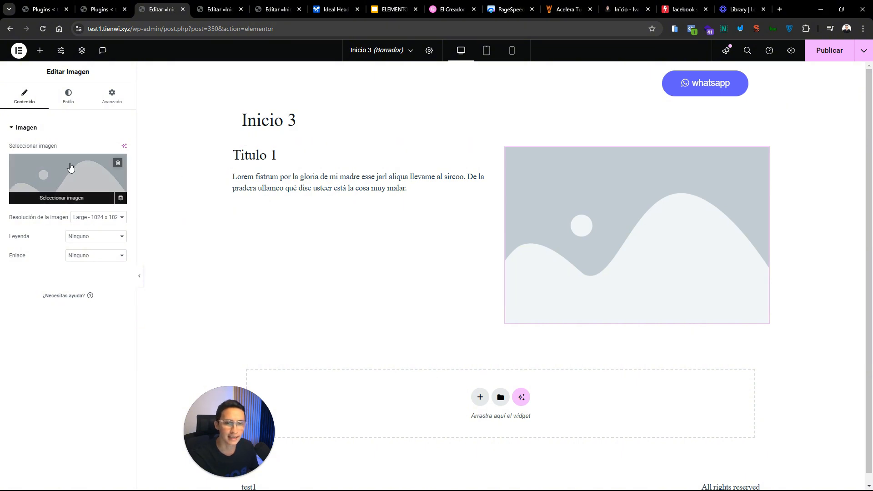
{"action": "left_click", "coordinate": [765, 154]}
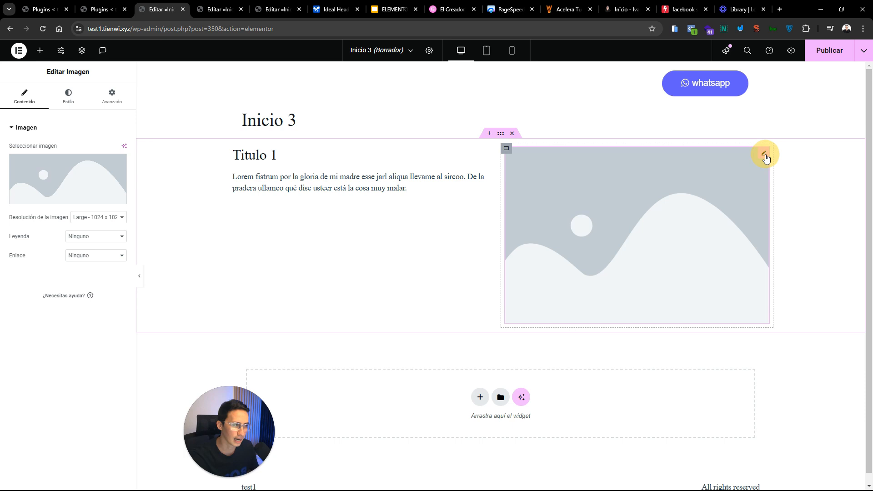
{"action": "left_click", "coordinate": [64, 176]}
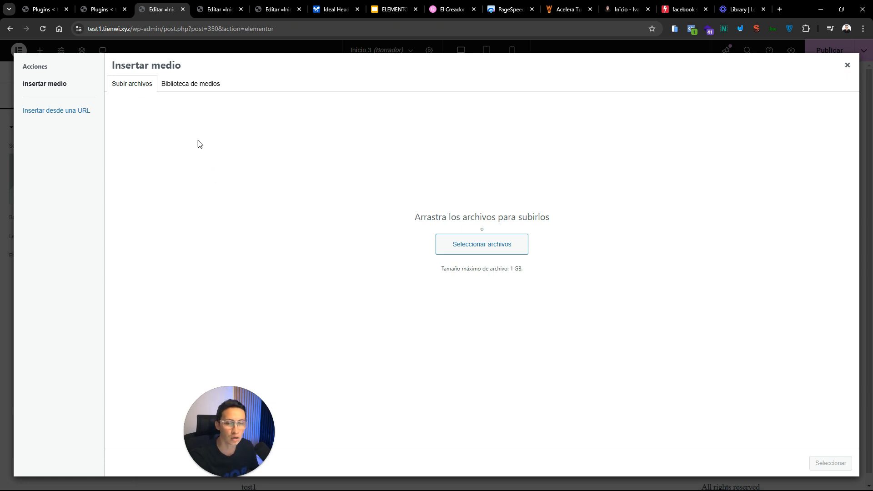
{"action": "left_click", "coordinate": [180, 85]}
{"action": "left_click", "coordinate": [721, 145]}
{"action": "left_click_drag", "start_coordinate": [722, 149], "coordinate": [713, 247]}
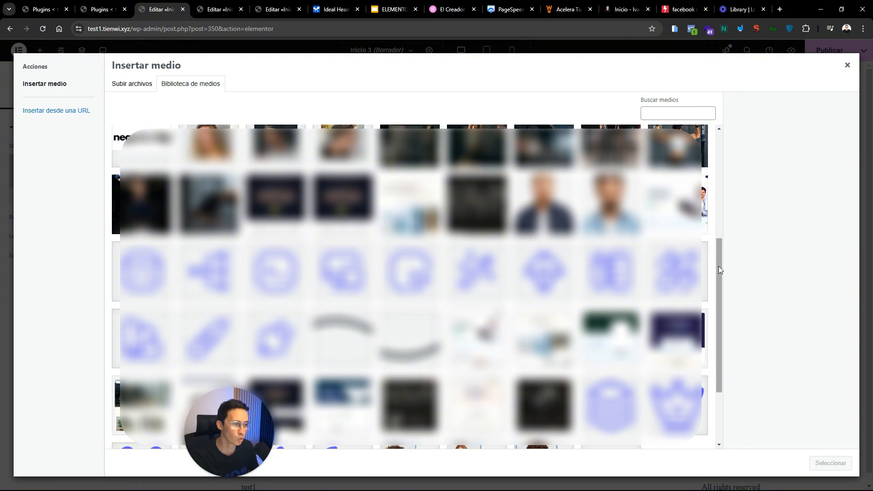
{"action": "left_click_drag", "start_coordinate": [718, 266], "coordinate": [713, 222]}
{"action": "left_click", "coordinate": [638, 150]}
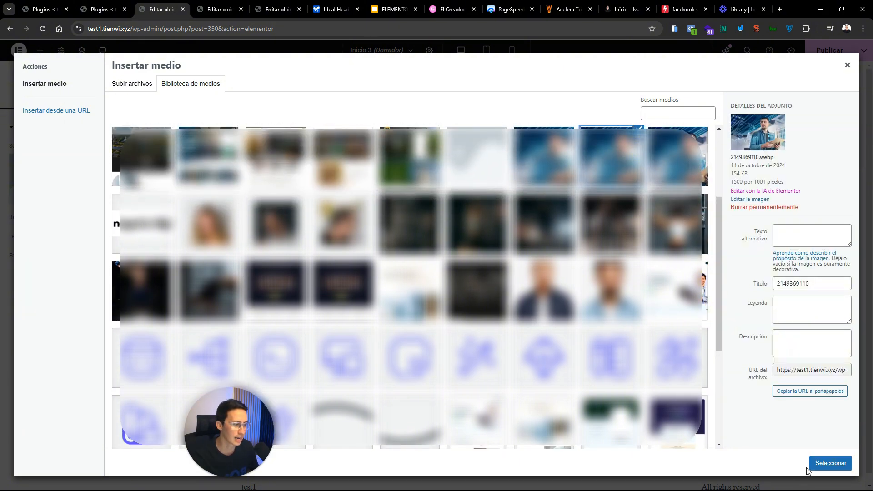
{"action": "left_click", "coordinate": [826, 462]}
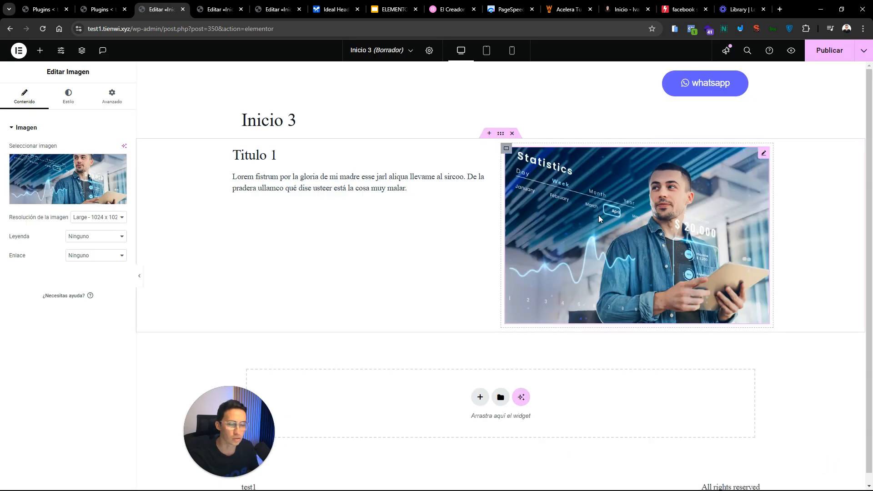
Try the vertical content justification options on the left column's container, including Centro, Fin and Espacio intermedio, and finish on Espaciado uniforme.
{"action": "left_click", "coordinate": [232, 150]}
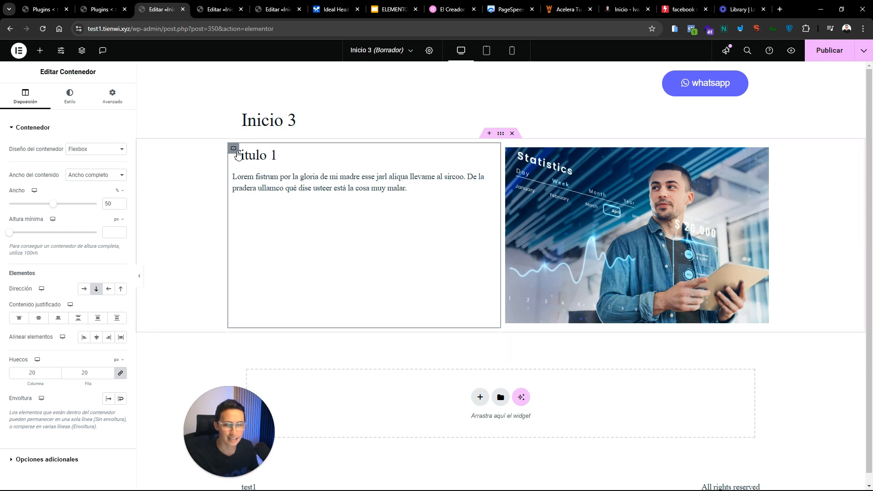
{"action": "left_click", "coordinate": [38, 320]}
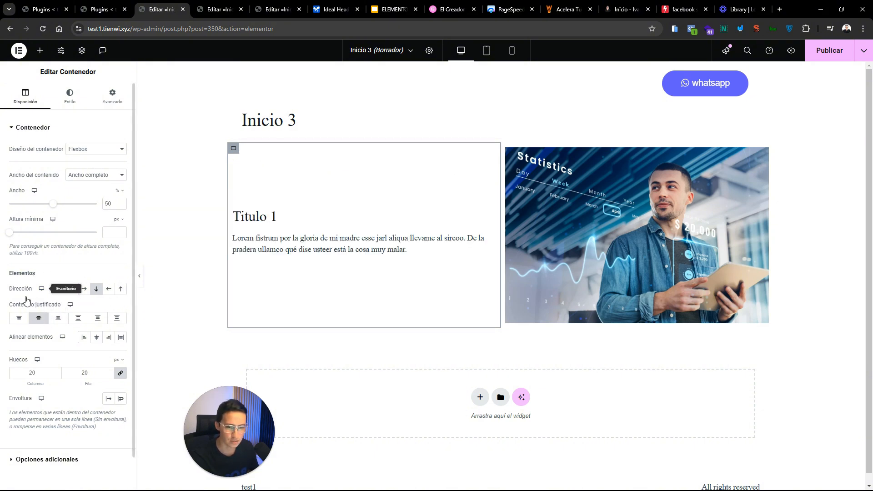
{"action": "left_click", "coordinate": [19, 320]}
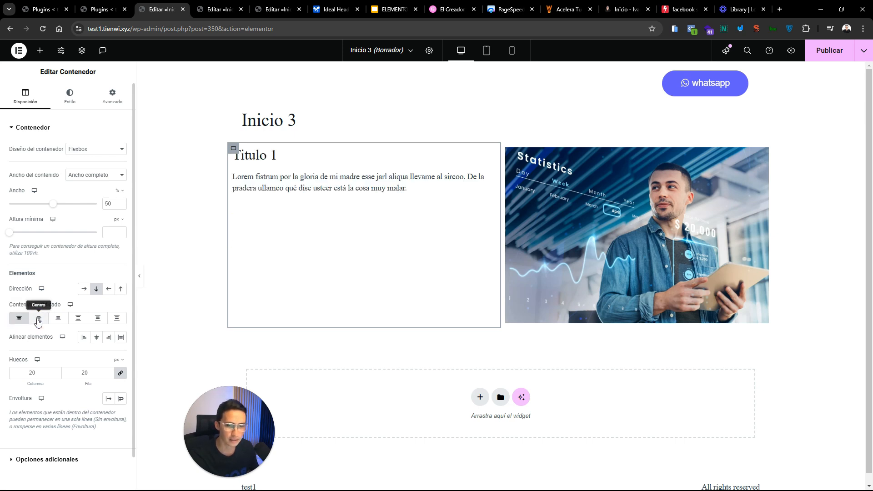
{"action": "left_click", "coordinate": [38, 320]}
{"action": "left_click", "coordinate": [60, 325]}
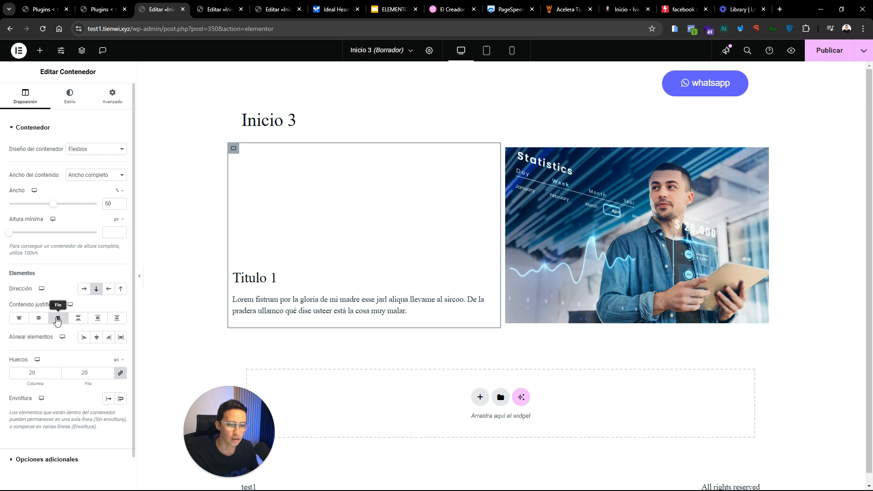
{"action": "left_click", "coordinate": [35, 322]}
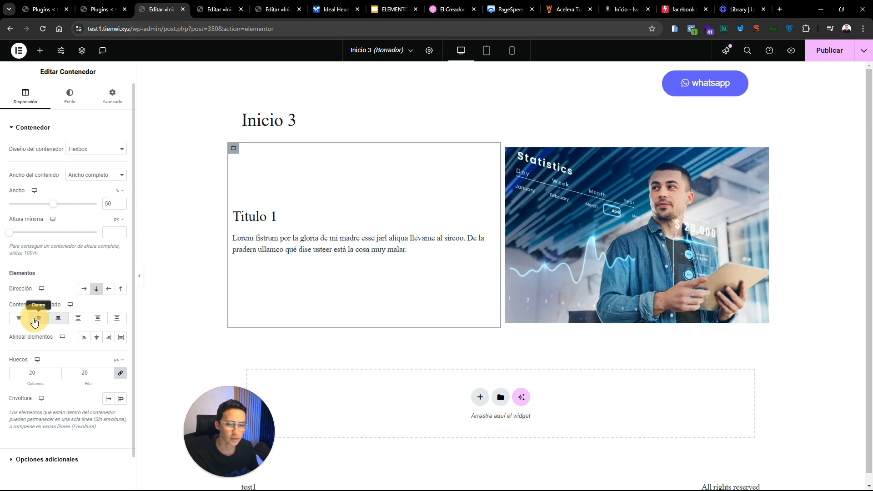
{"action": "left_click", "coordinate": [76, 320]}
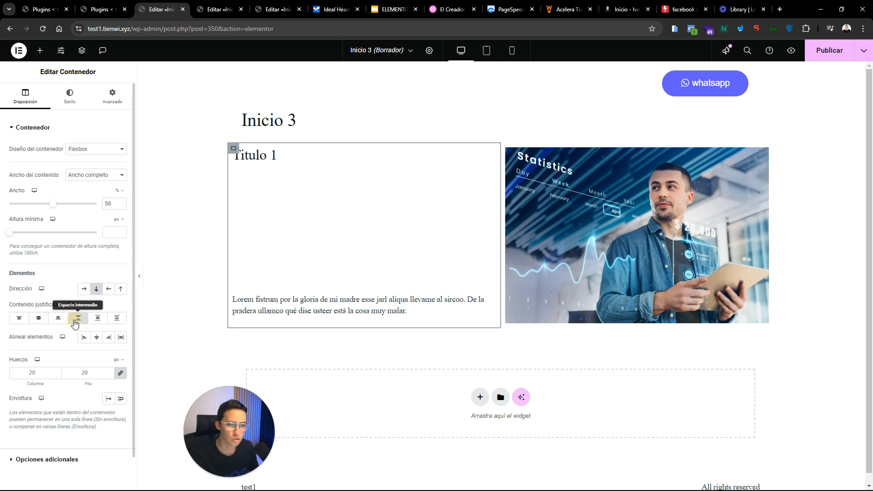
{"action": "left_click", "coordinate": [98, 321]}
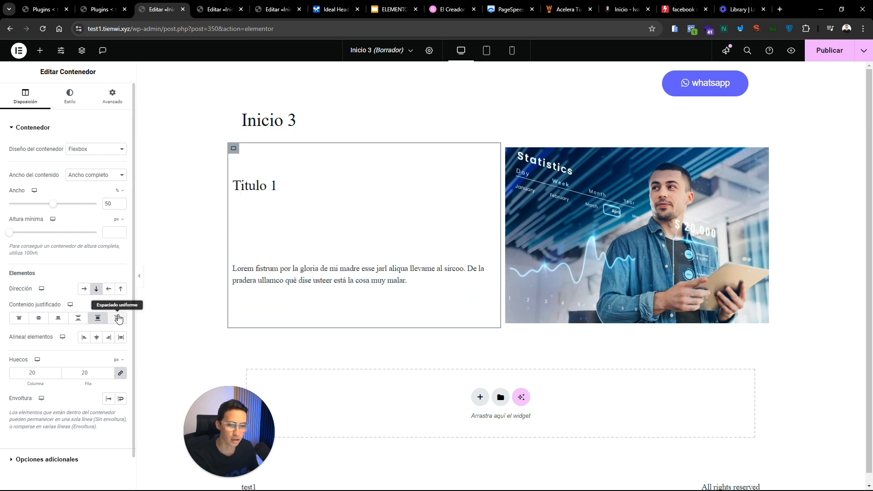
{"action": "left_click", "coordinate": [117, 318]}
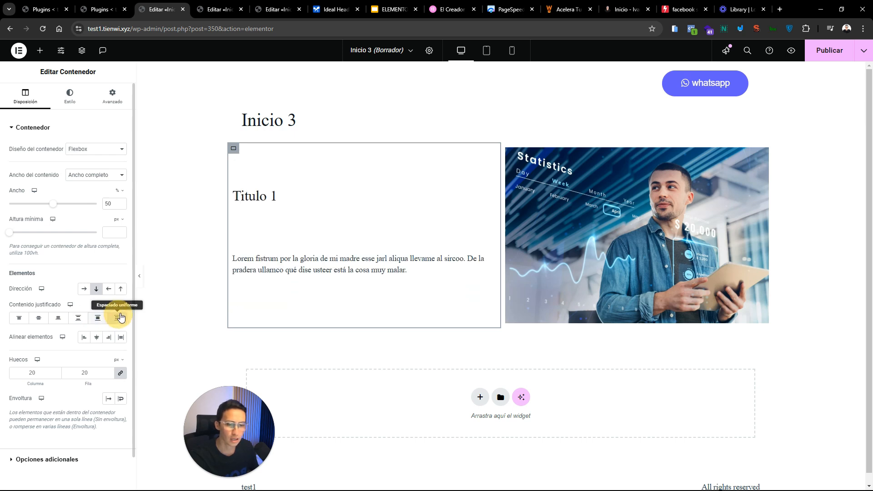
Center the left column's content vertically and give the outer two-column container a classic black background, #000000.
{"action": "left_click", "coordinate": [38, 317]}
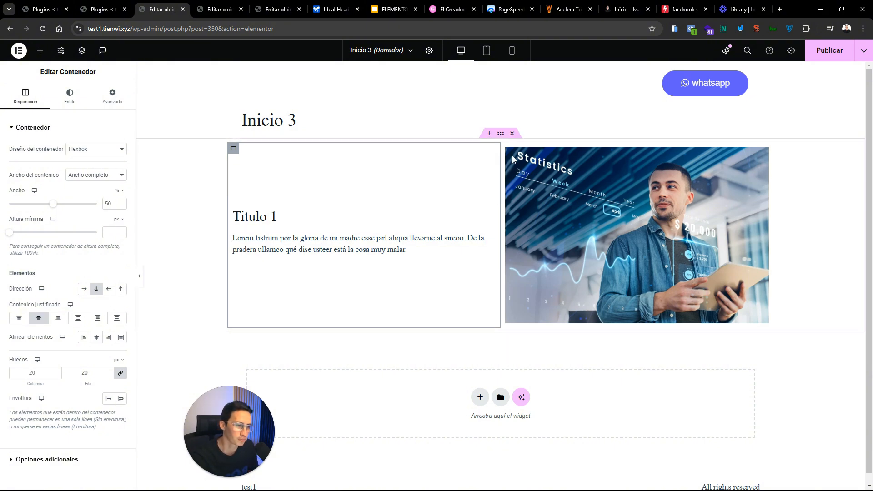
{"action": "left_click", "coordinate": [501, 134]}
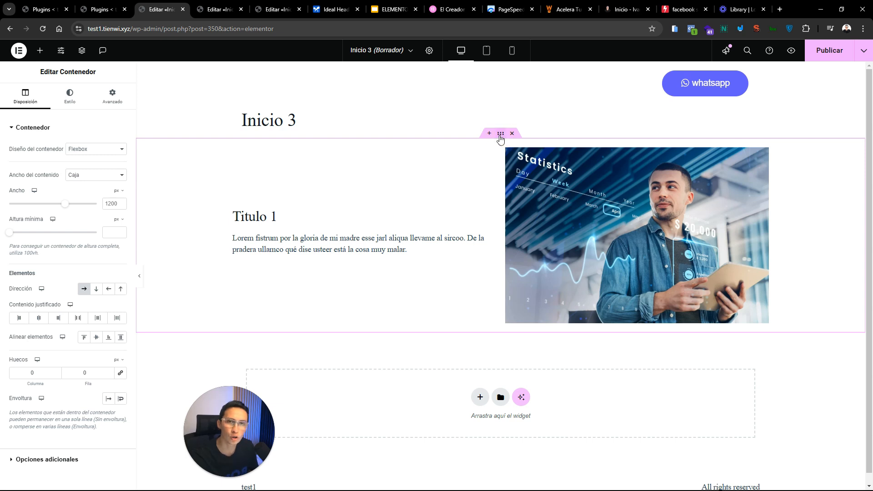
{"action": "left_click", "coordinate": [70, 95]}
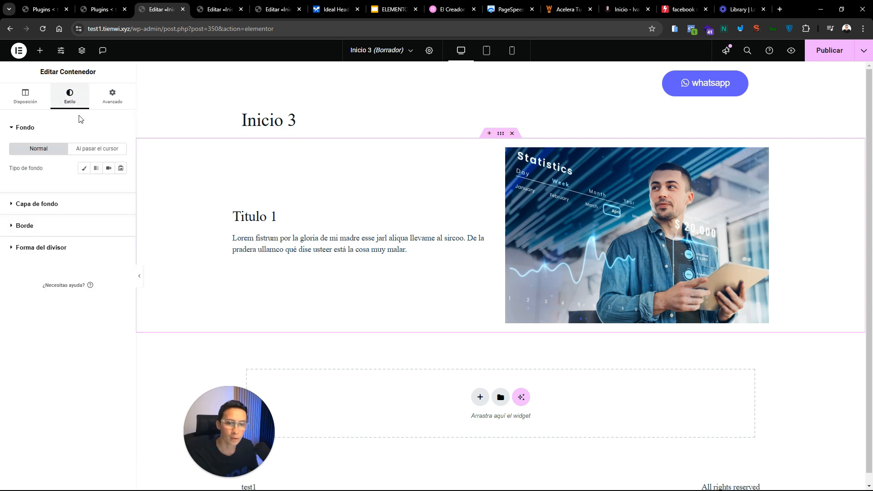
{"action": "left_click", "coordinate": [84, 168]}
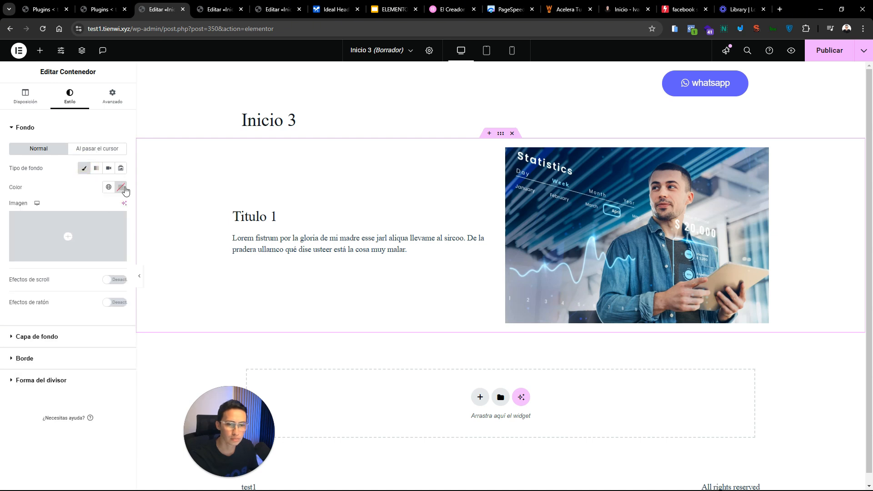
{"action": "left_click", "coordinate": [123, 188]}
{"action": "left_click_drag", "start_coordinate": [84, 268], "coordinate": [48, 304]}
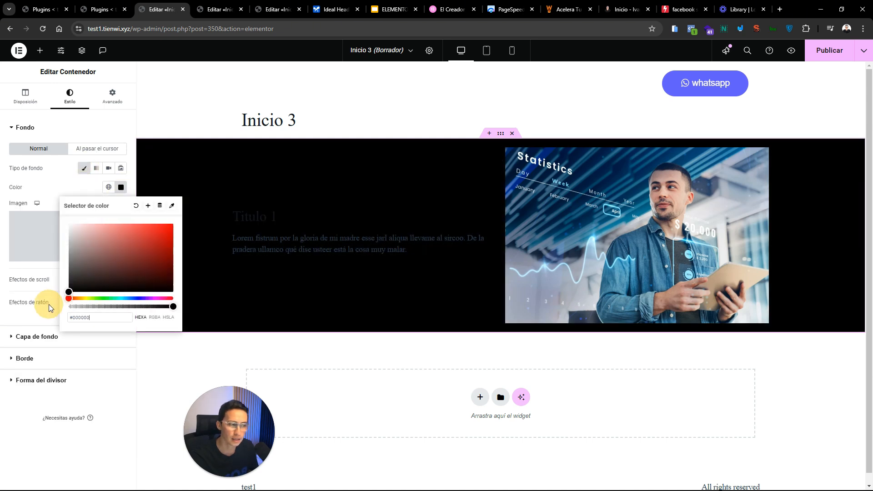
{"action": "left_click", "coordinate": [49, 304]}
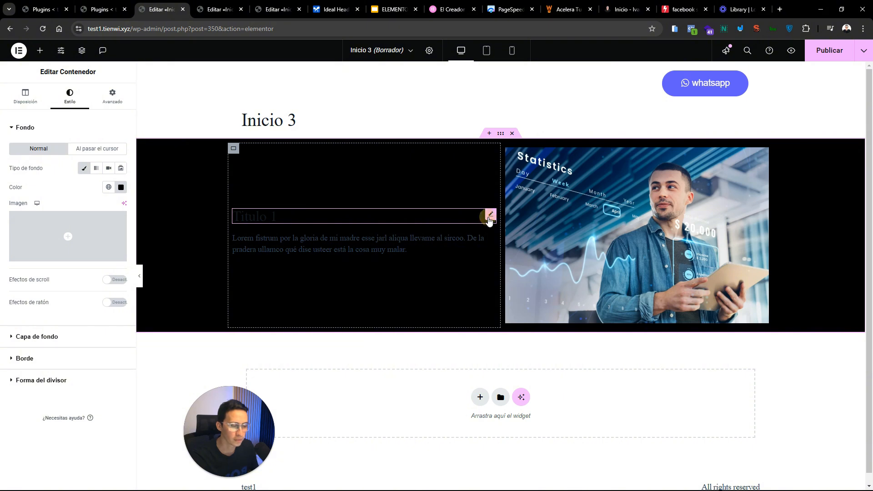
Set the text color of the Titulo 1 heading to white.
{"action": "left_click", "coordinate": [489, 218]}
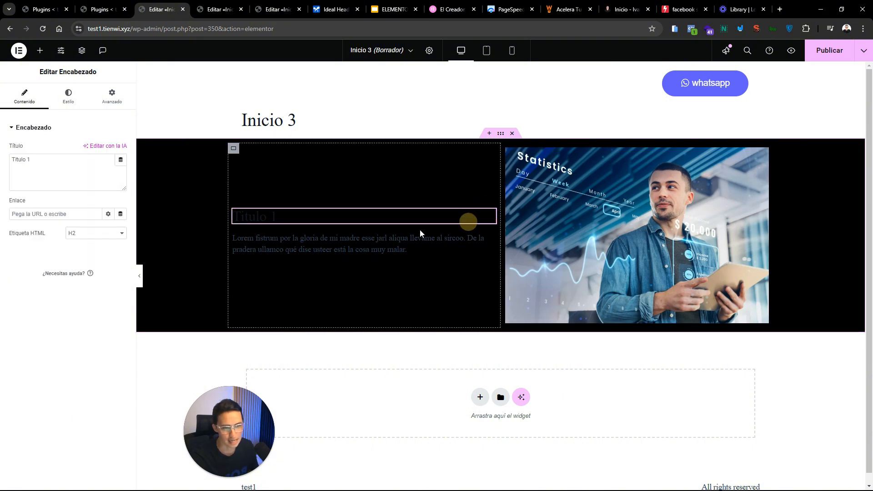
{"action": "left_click", "coordinate": [77, 97]}
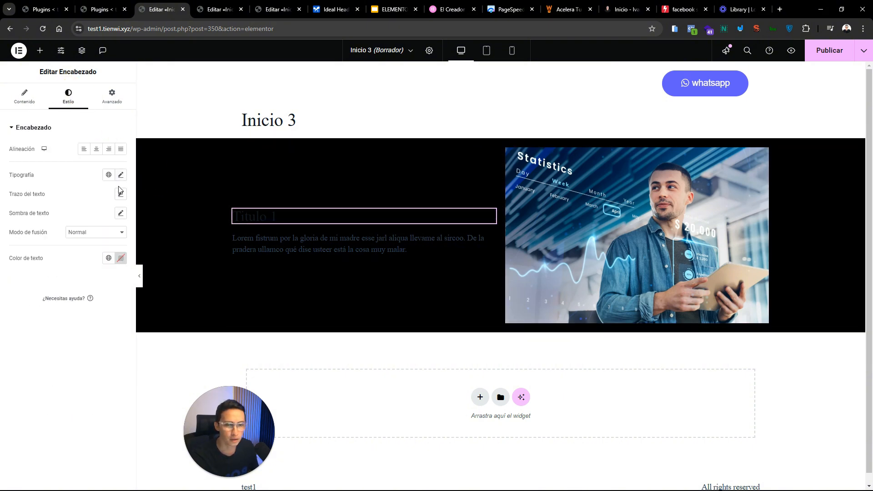
{"action": "left_click", "coordinate": [121, 258]}
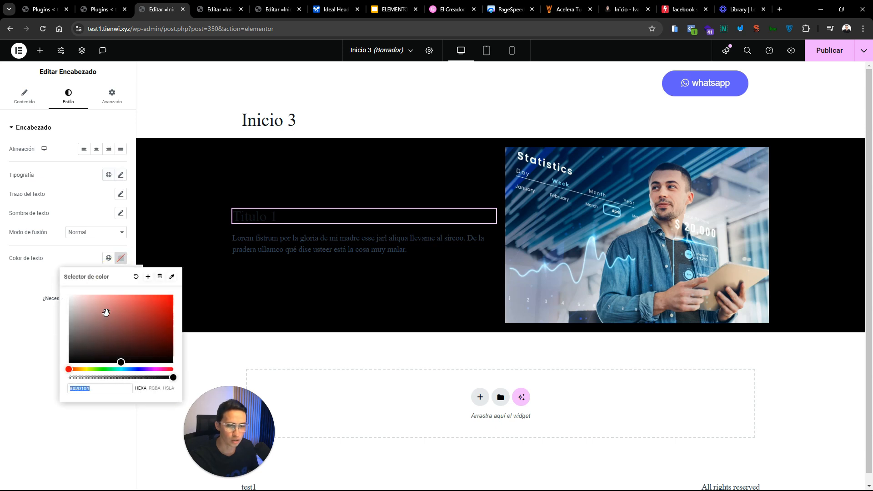
{"action": "left_click_drag", "start_coordinate": [105, 312], "coordinate": [29, 255]}
{"action": "left_click", "coordinate": [225, 269]}
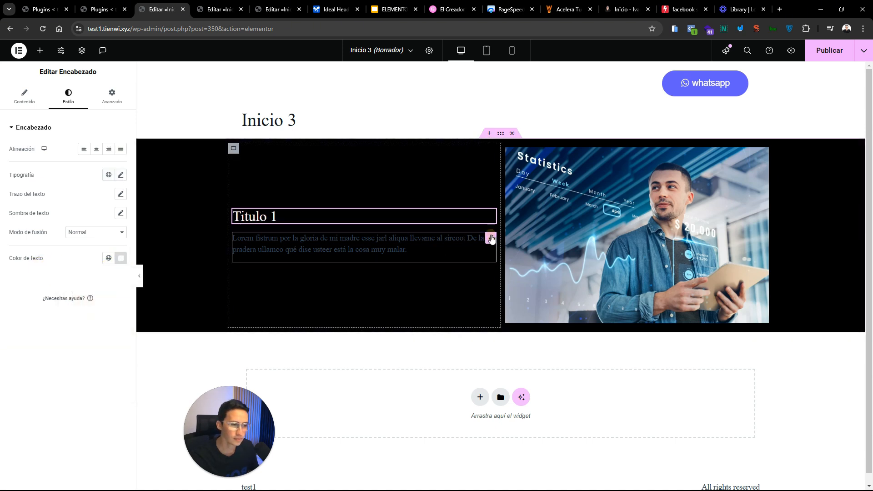
Set the text color of the Lorem fistrum paragraph below the heading to white.
{"action": "left_click", "coordinate": [490, 238]}
{"action": "left_click", "coordinate": [68, 95]}
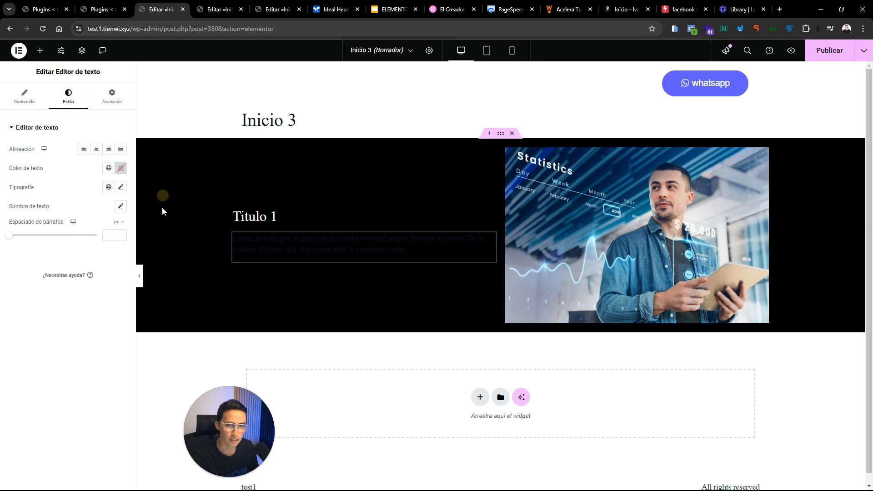
{"action": "left_click", "coordinate": [121, 168]}
{"action": "left_click_drag", "start_coordinate": [119, 268], "coordinate": [44, 171]}
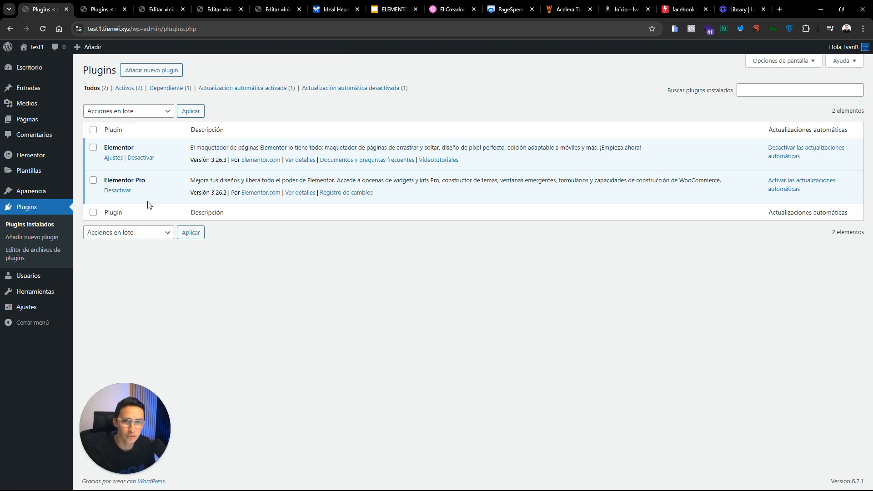
Open the Características section of Elementor's settings in the WordPress admin and dismiss both data updater notices.
{"action": "left_click", "coordinate": [440, 11]}
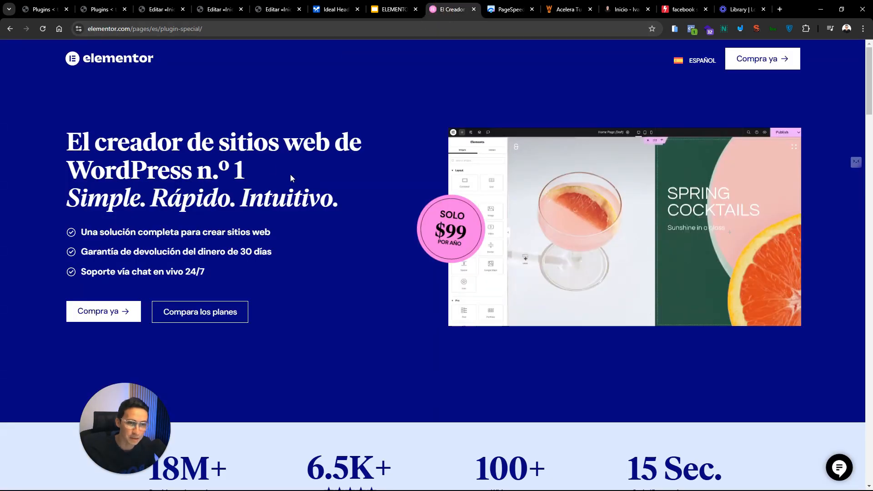
{"action": "left_click", "coordinate": [95, 11]}
{"action": "mouse_move", "coordinate": [36, 157]}
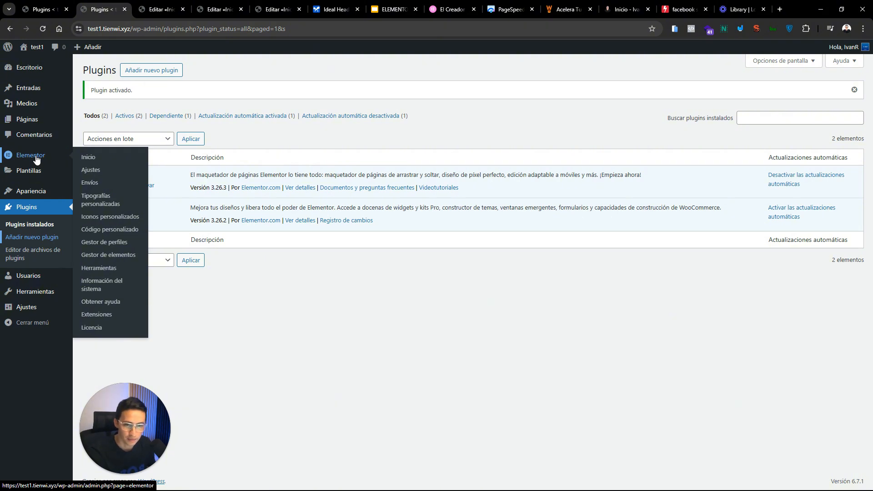
{"action": "left_click", "coordinate": [35, 158]}
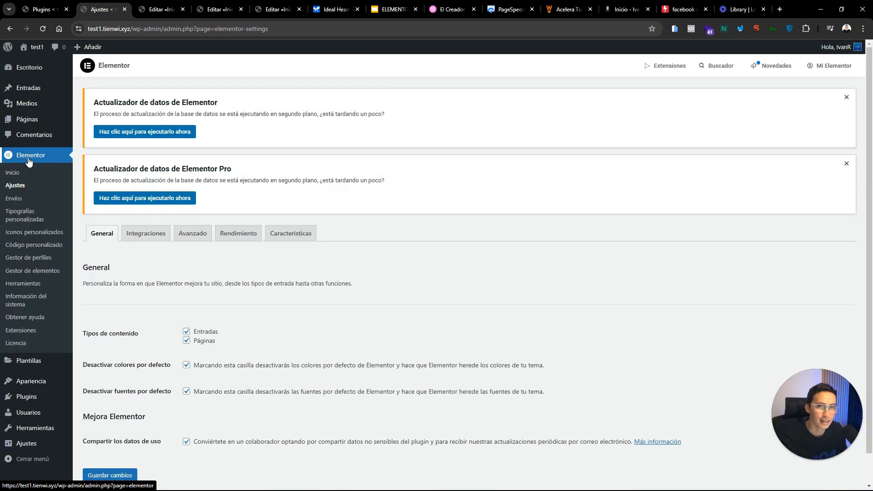
{"action": "left_click", "coordinate": [10, 187]}
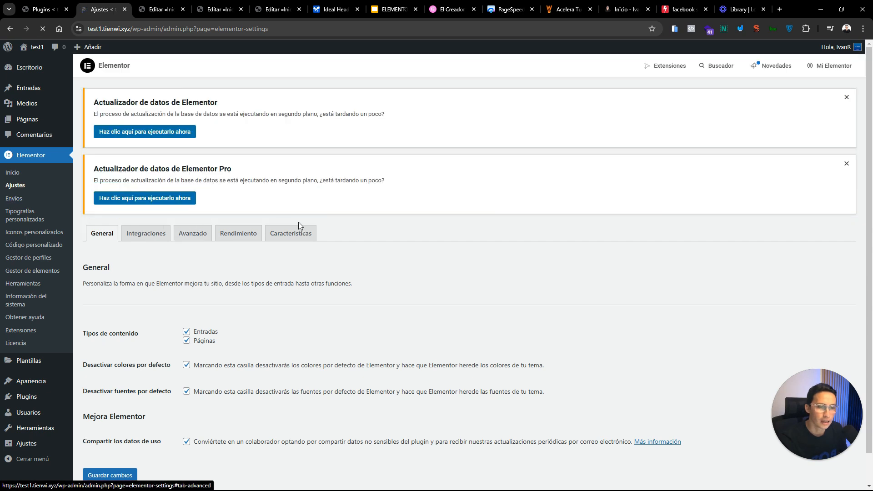
{"action": "left_click", "coordinate": [297, 234]}
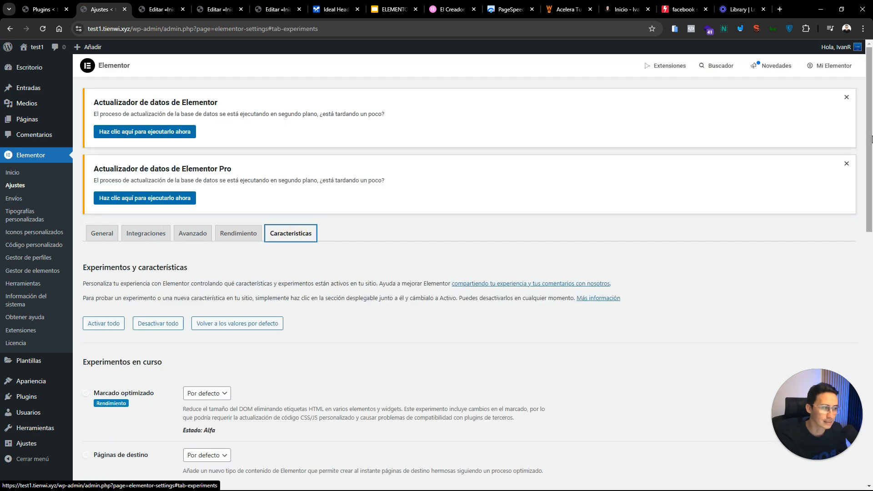
{"action": "left_click", "coordinate": [847, 98]}
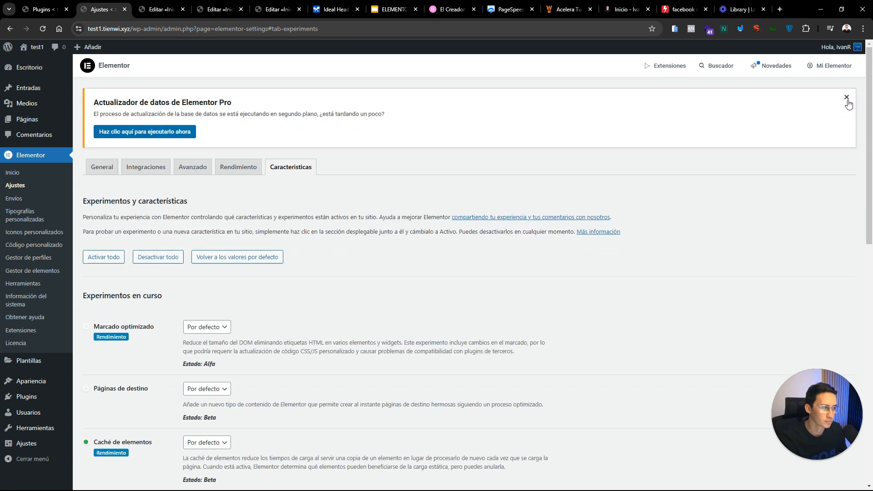
{"action": "left_click", "coordinate": [846, 98]}
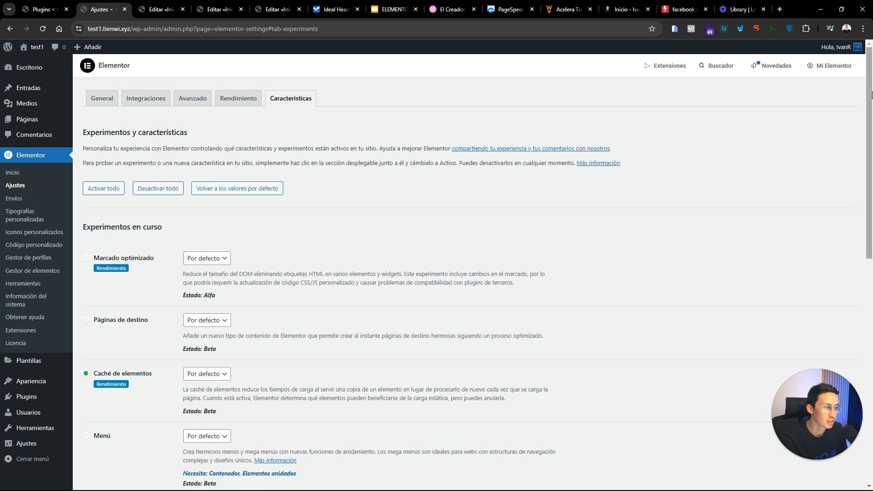
Examine the ongoing experiments and the status choices offered for Marcado optimizado and Páginas de destino.
{"action": "scroll", "coordinate": [871, 94], "scroll_direction": "down", "scroll_amount": 1}
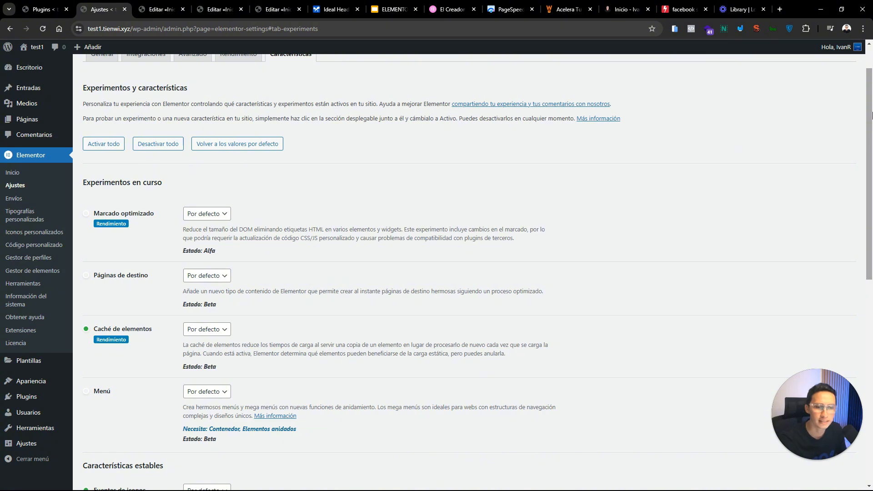
{"action": "left_click_drag", "start_coordinate": [869, 200], "coordinate": [871, 181]}
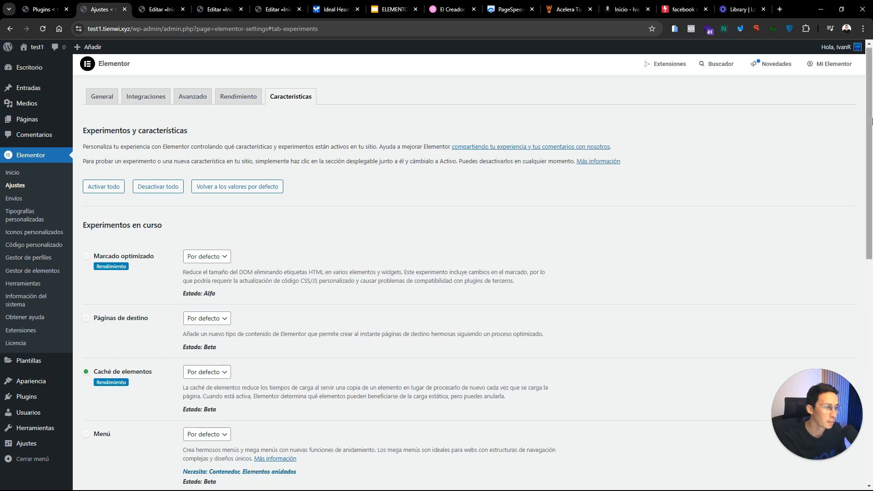
{"action": "scroll", "coordinate": [195, 269], "scroll_direction": "down", "scroll_amount": 1}
{"action": "left_click", "coordinate": [194, 206]}
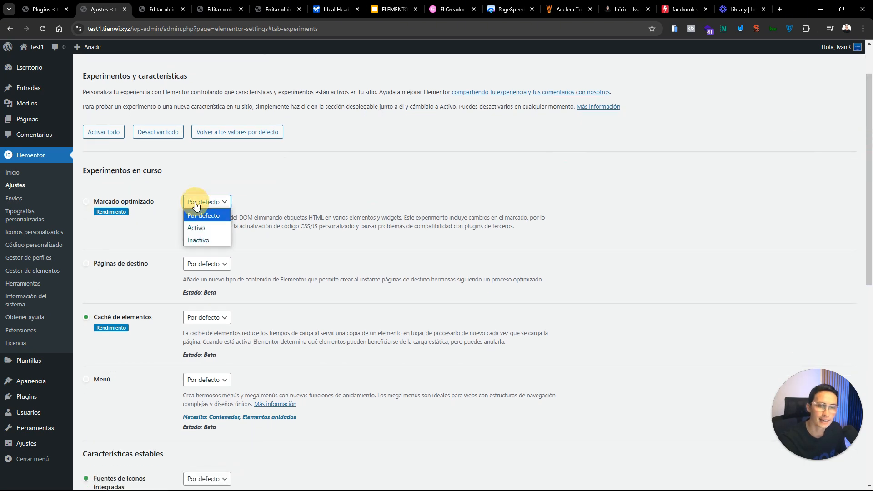
{"action": "left_click", "coordinate": [277, 201]}
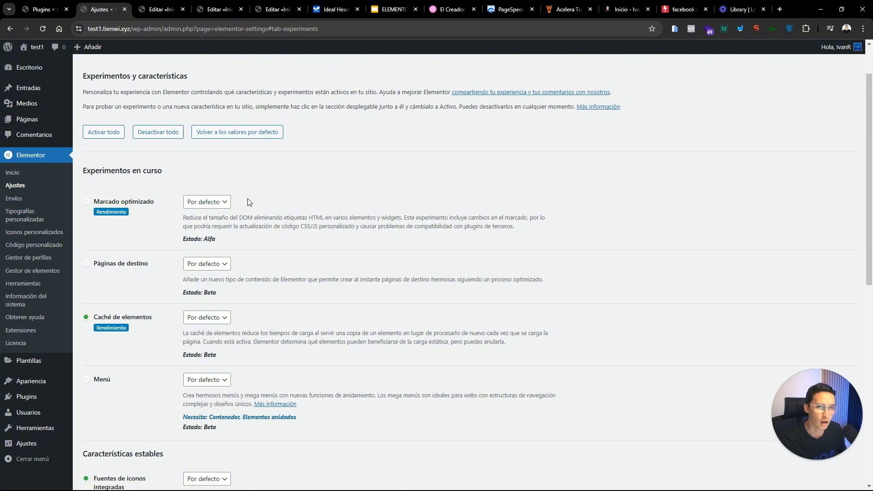
{"action": "left_click_drag", "start_coordinate": [870, 166], "coordinate": [870, 206]}
{"action": "left_click", "coordinate": [200, 177]}
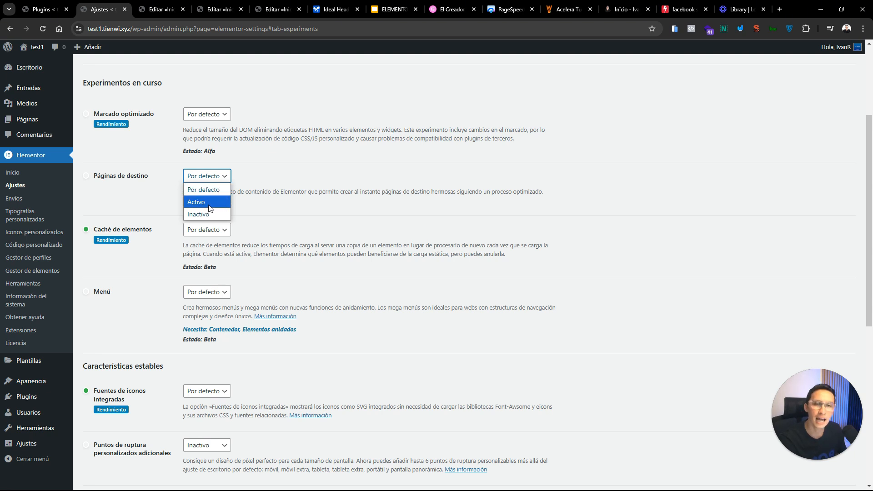
{"action": "left_click", "coordinate": [268, 197]}
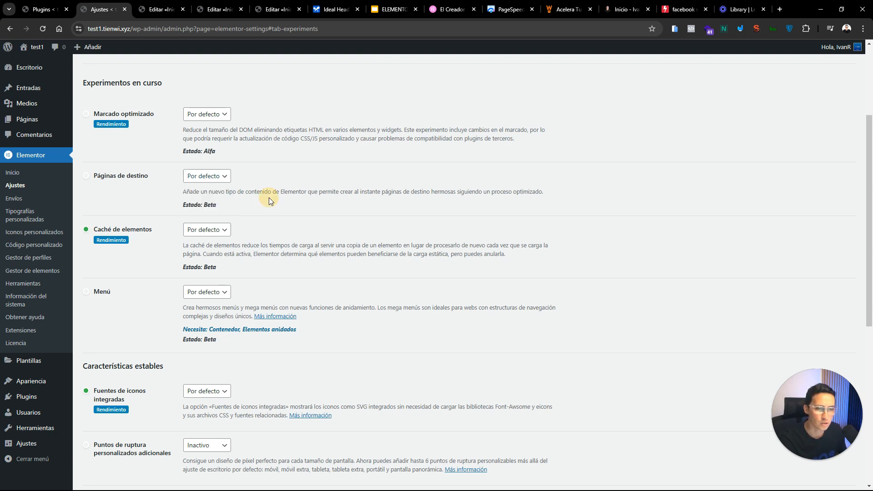
Set the Caché de elementos experiment to Activo.
{"action": "scroll", "coordinate": [157, 251], "scroll_direction": "down", "scroll_amount": 2}
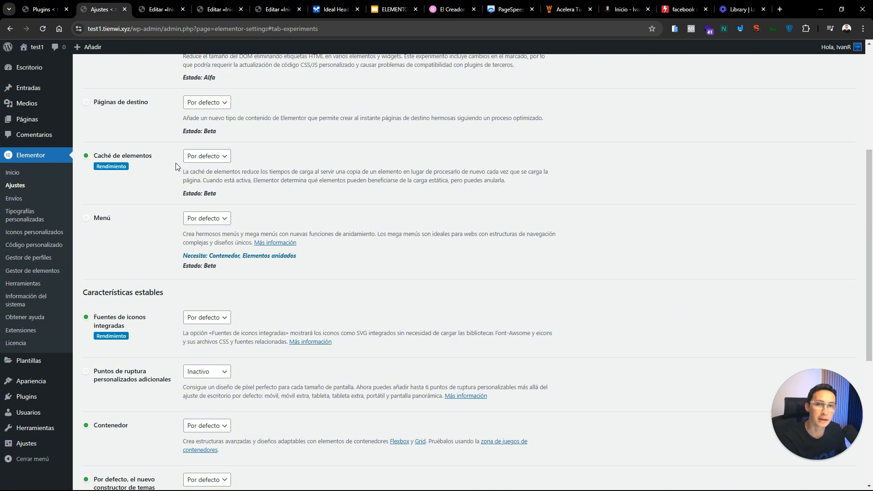
{"action": "left_click", "coordinate": [204, 158]}
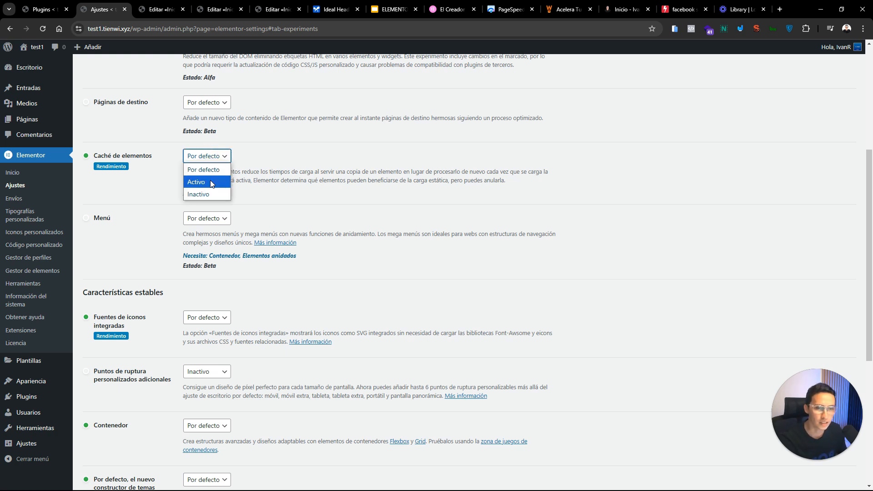
{"action": "left_click_drag", "start_coordinate": [869, 211], "coordinate": [871, 215]}
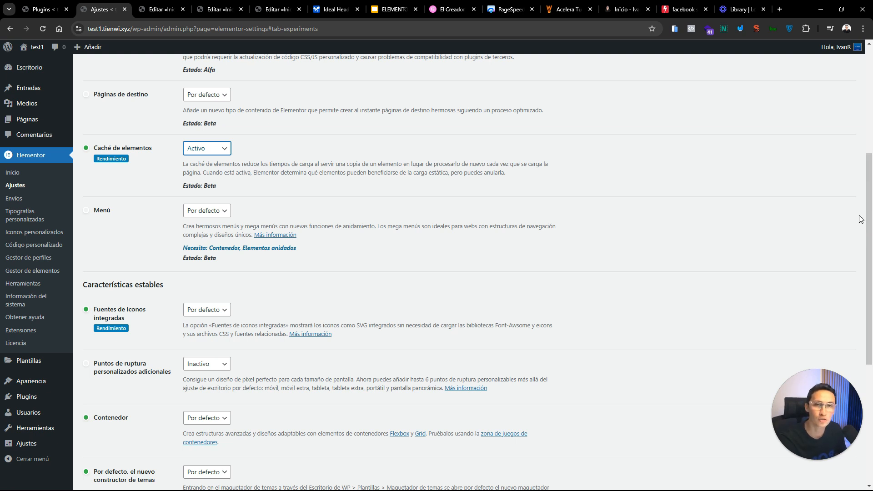
Check the status choices for the Menú experiment and set the Fuentes de iconos integradas feature to Activo.
{"action": "left_click_drag", "start_coordinate": [869, 266], "coordinate": [872, 290]}
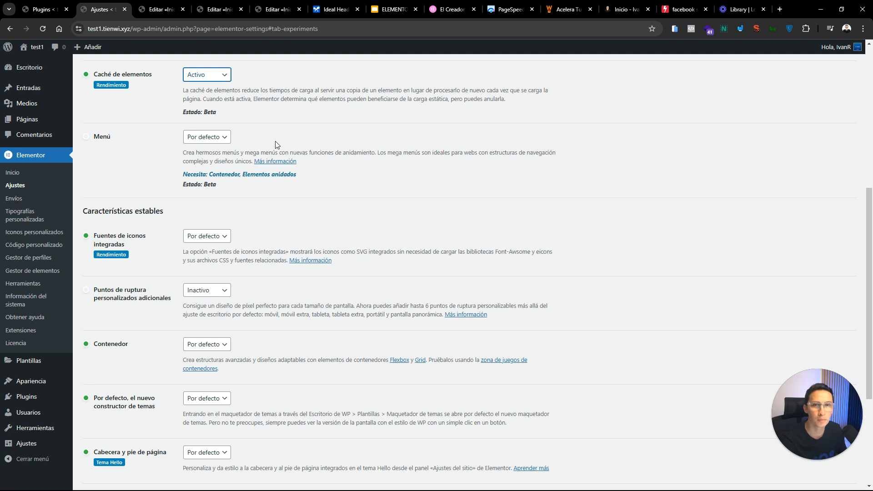
{"action": "left_click", "coordinate": [197, 138]}
{"action": "left_click", "coordinate": [252, 140]}
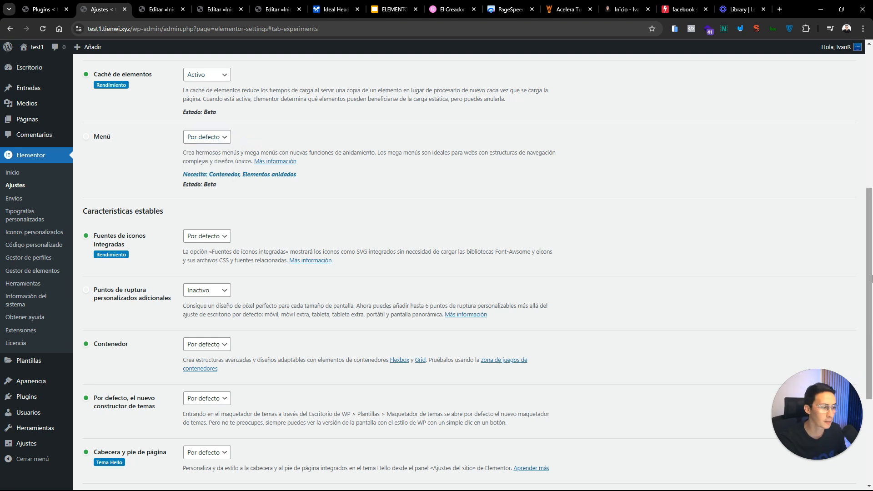
{"action": "left_click_drag", "start_coordinate": [865, 257], "coordinate": [862, 302]}
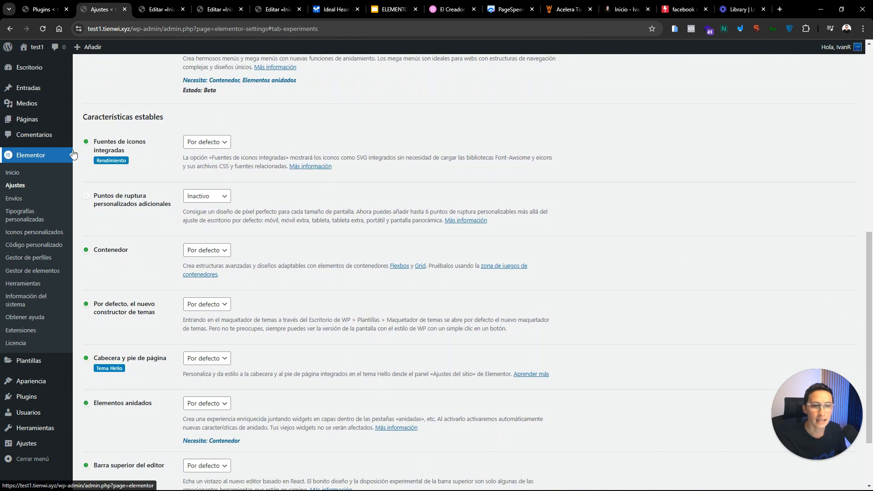
{"action": "left_click", "coordinate": [206, 142]}
{"action": "left_click", "coordinate": [200, 159]}
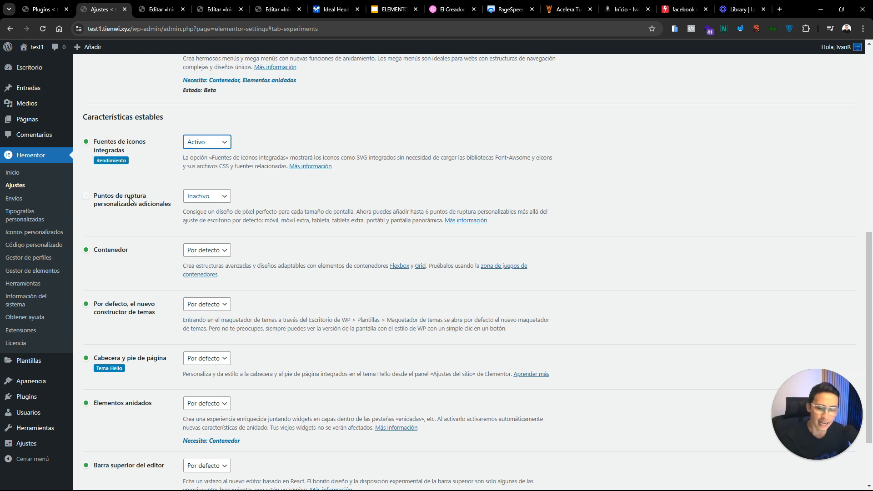
Look over the remaining stable features and return to the Inicio 3 page in the Elementor editor.
{"action": "scroll", "coordinate": [131, 201], "scroll_direction": "down", "scroll_amount": 1}
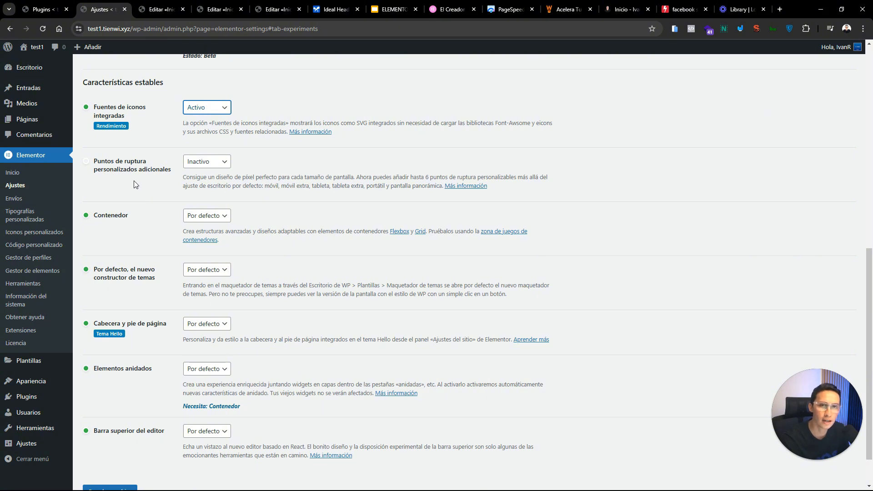
{"action": "left_click", "coordinate": [159, 184]}
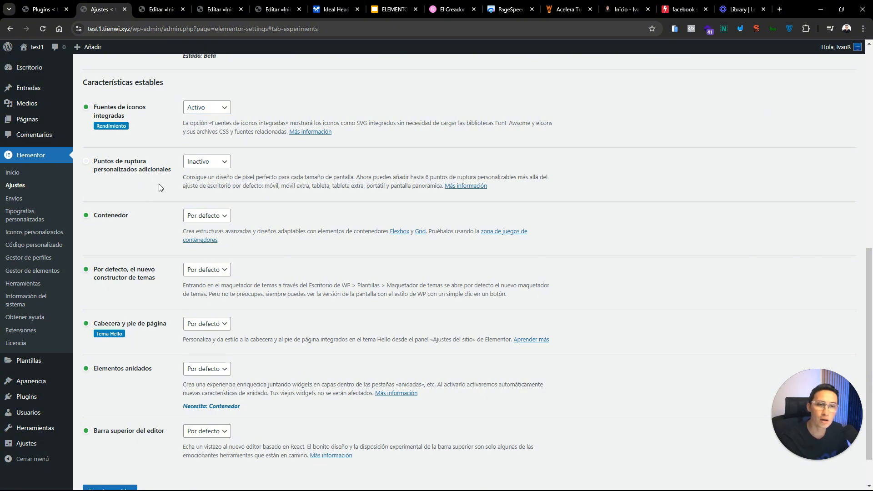
{"action": "left_click", "coordinate": [159, 9]}
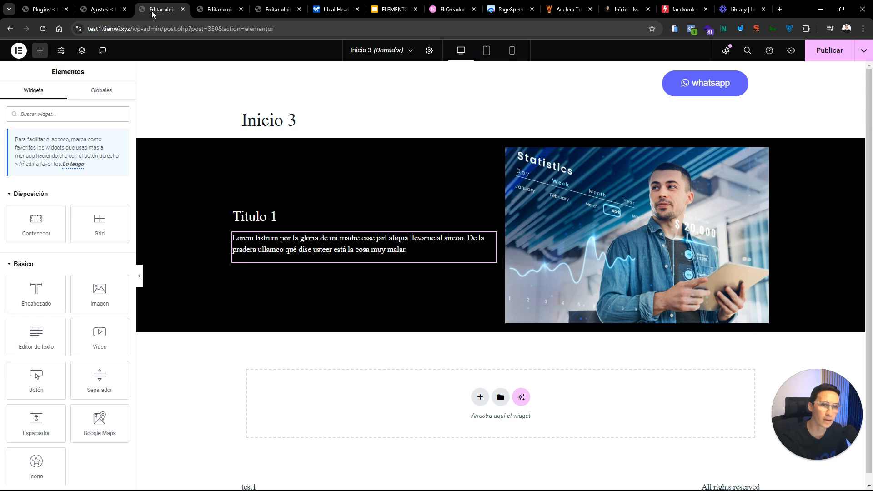
Review the Contenedor feature in the Elementor settings and display the Flexbox and Grid layout choices for a new container on Inicio 3.
{"action": "left_click", "coordinate": [100, 13]}
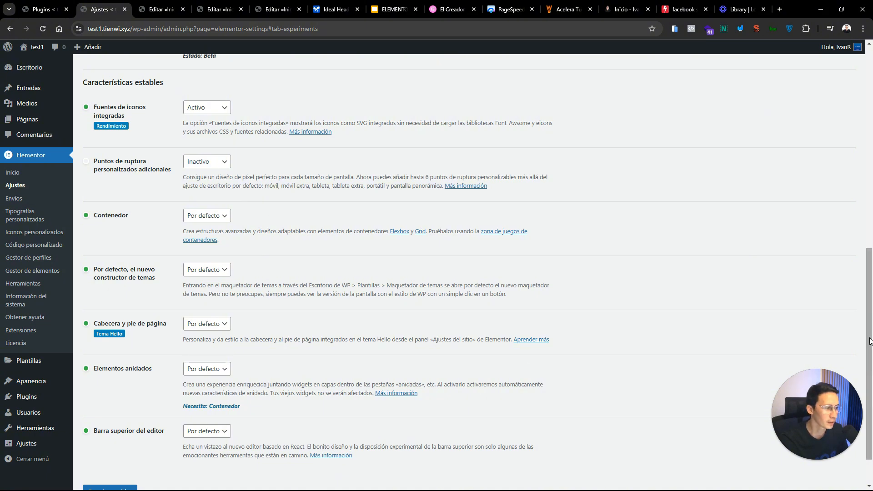
{"action": "scroll", "coordinate": [869, 341], "scroll_direction": "down", "scroll_amount": 1}
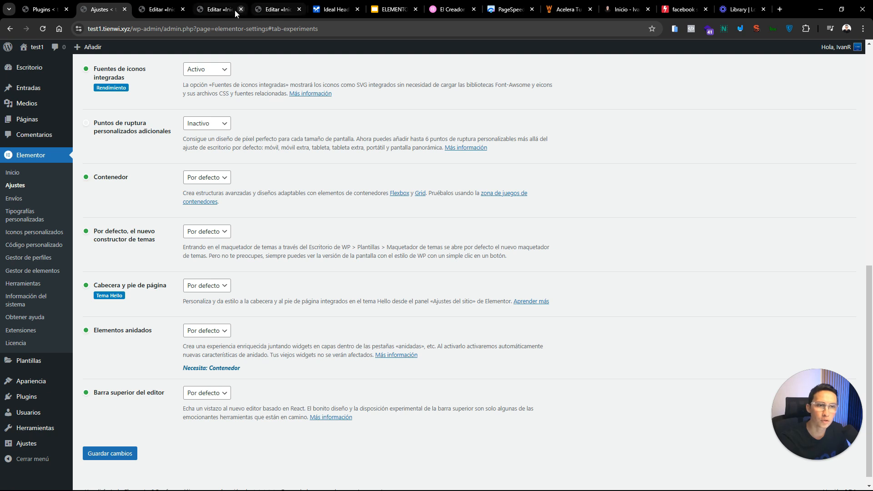
{"action": "left_click", "coordinate": [273, 9]}
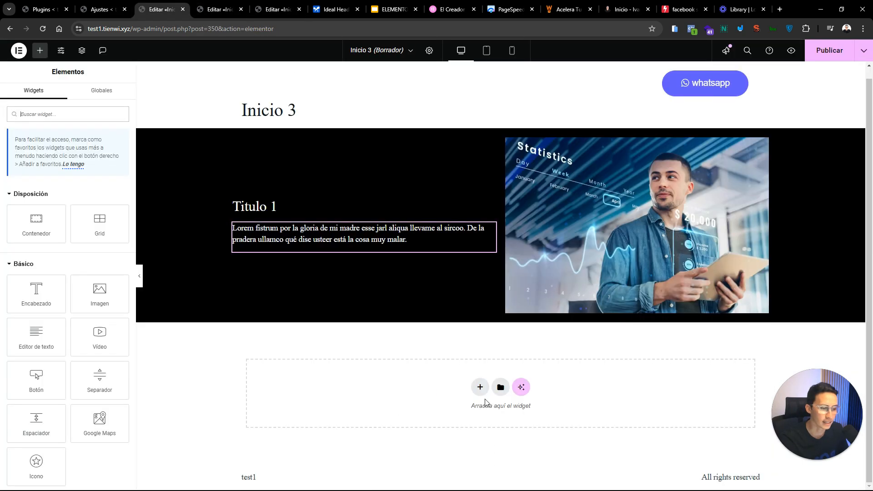
{"action": "left_click", "coordinate": [479, 388]}
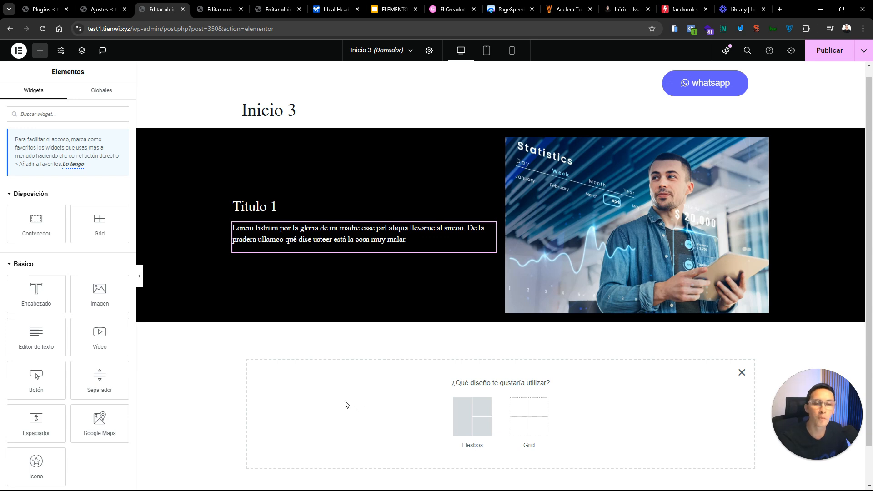
Check the status choices for the Cabecera y pie de página feature and read through the Elementos anidados description.
{"action": "left_click", "coordinate": [96, 9]}
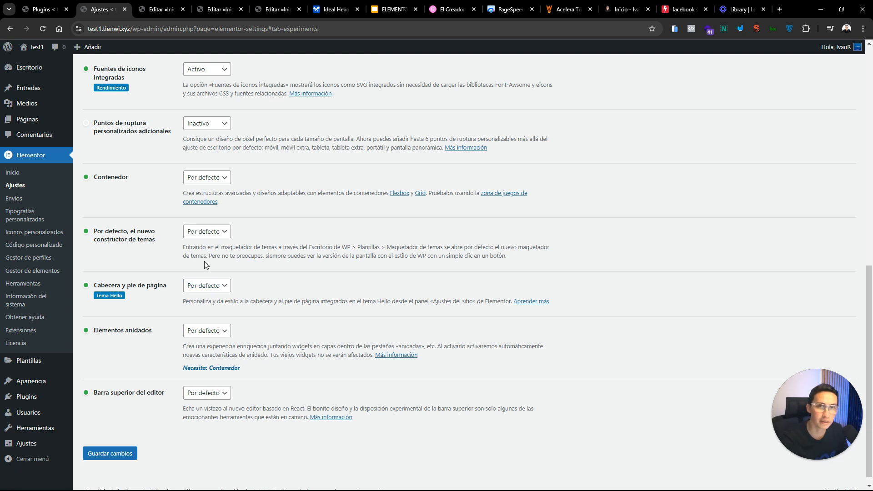
{"action": "left_click", "coordinate": [195, 287]}
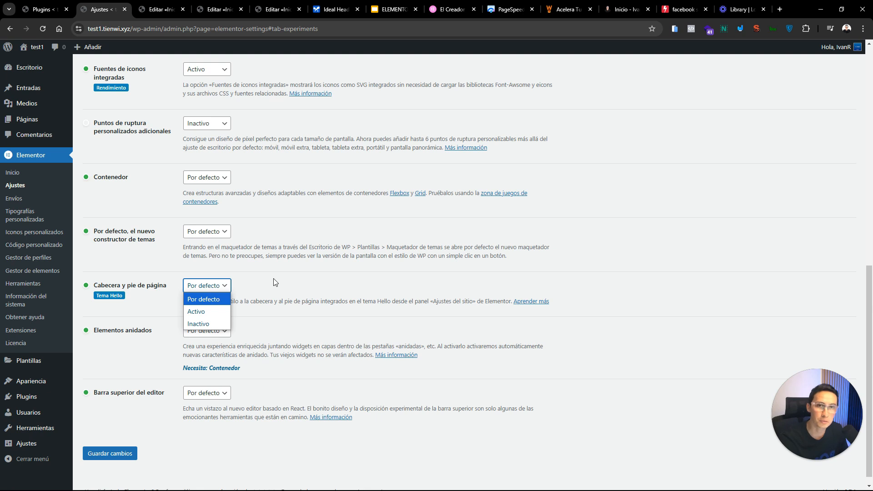
{"action": "left_click", "coordinate": [294, 271]}
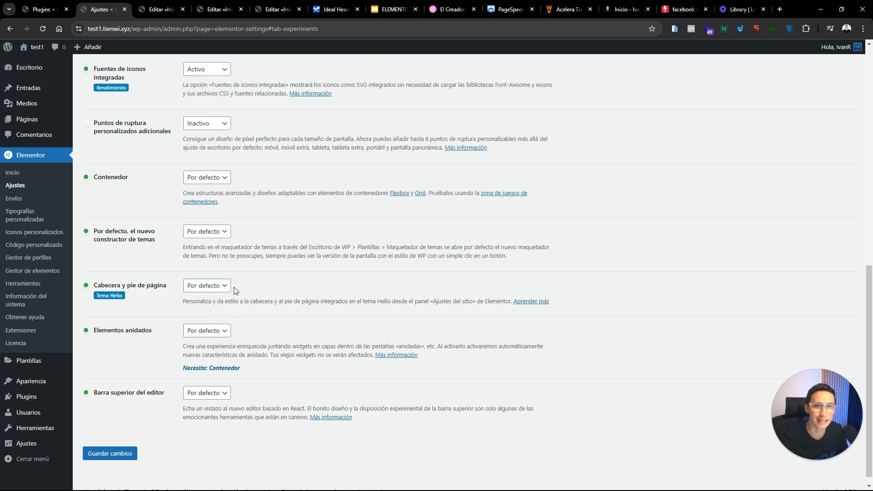
{"action": "left_click", "coordinate": [204, 286]}
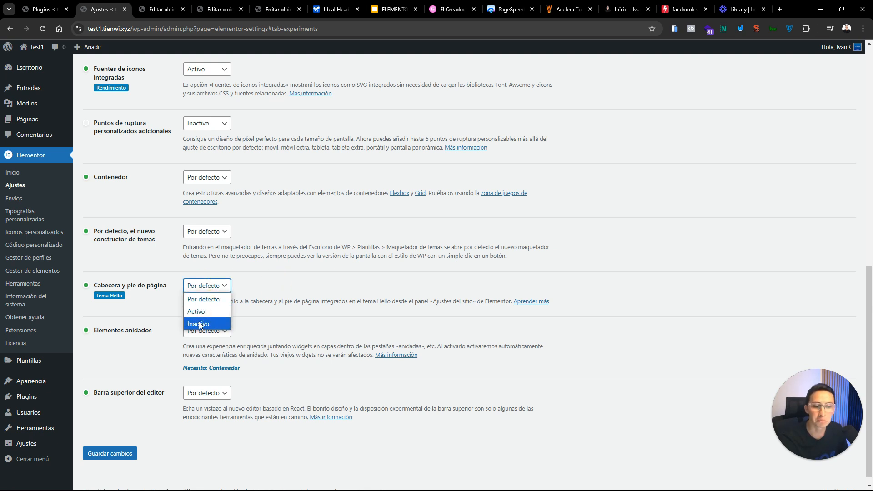
{"action": "left_click", "coordinate": [248, 296]}
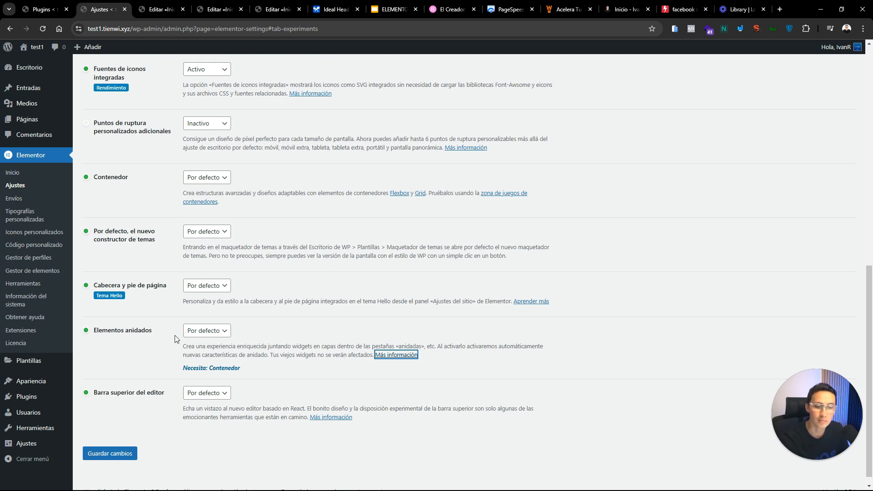
{"action": "key", "text": "Tab"}
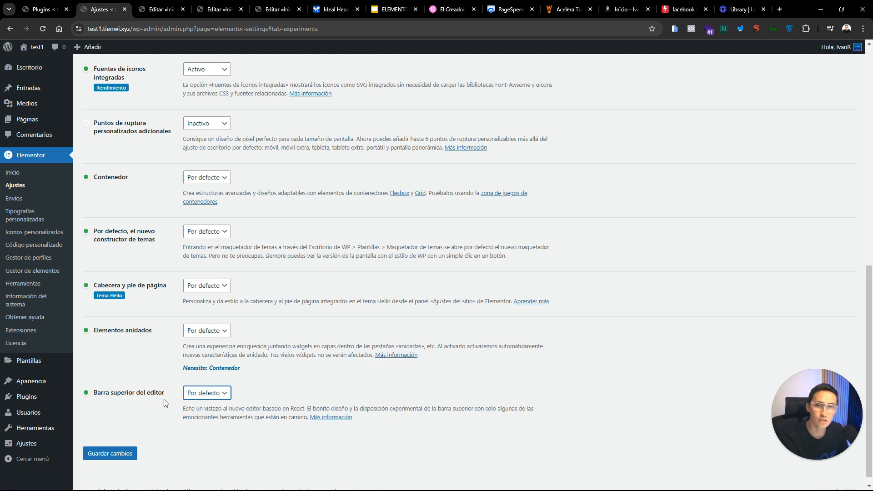
Compare the Inicio 3 editor's top bar with the Barra superior del editor feature and check that feature's status choices.
{"action": "left_click", "coordinate": [153, 10]}
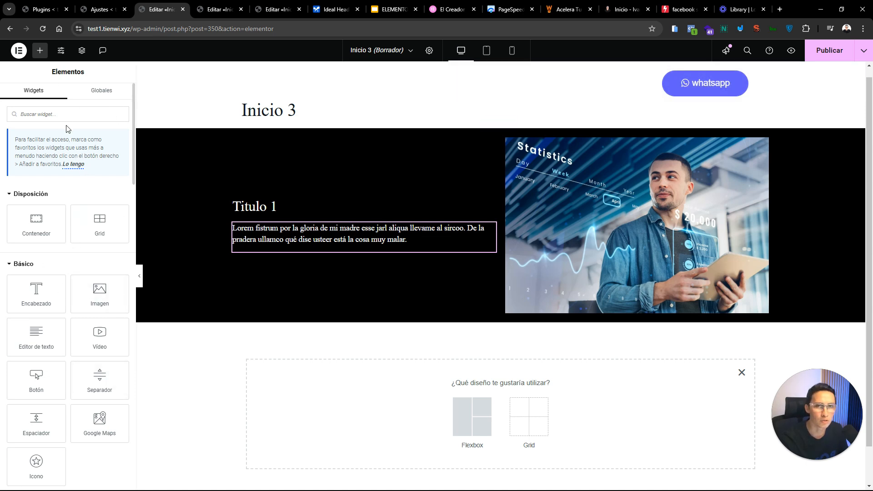
{"action": "left_click", "coordinate": [102, 10]}
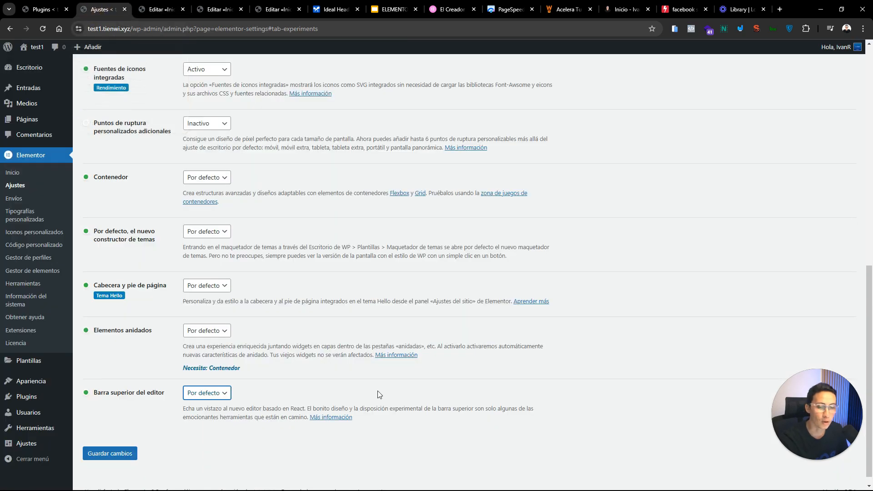
{"action": "left_click", "coordinate": [213, 392]}
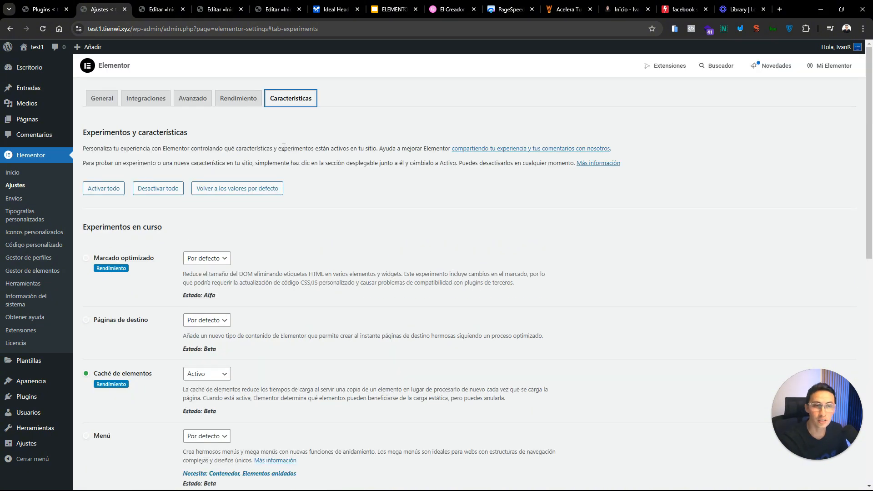
Examine the Método de impresión de CSS and Carga de imágenes optimizada options in Elementor's performance settings.
{"action": "left_click", "coordinate": [236, 101]}
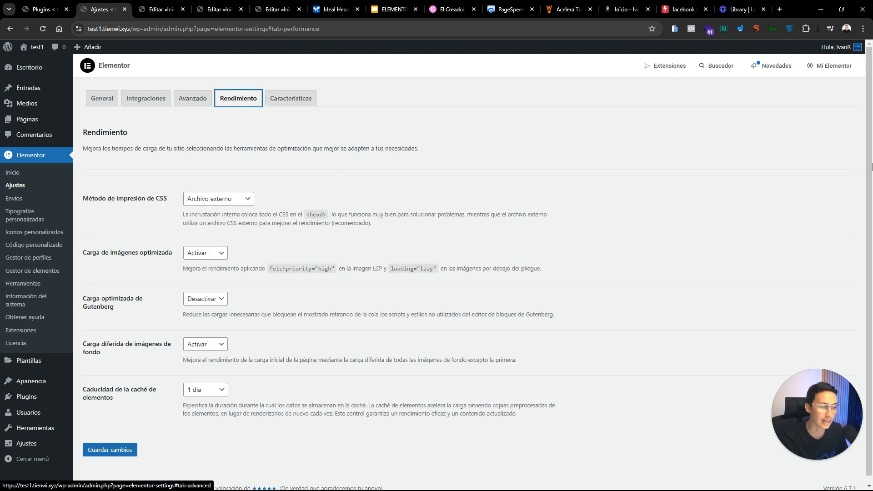
{"action": "scroll", "coordinate": [870, 173], "scroll_direction": "down", "scroll_amount": 1}
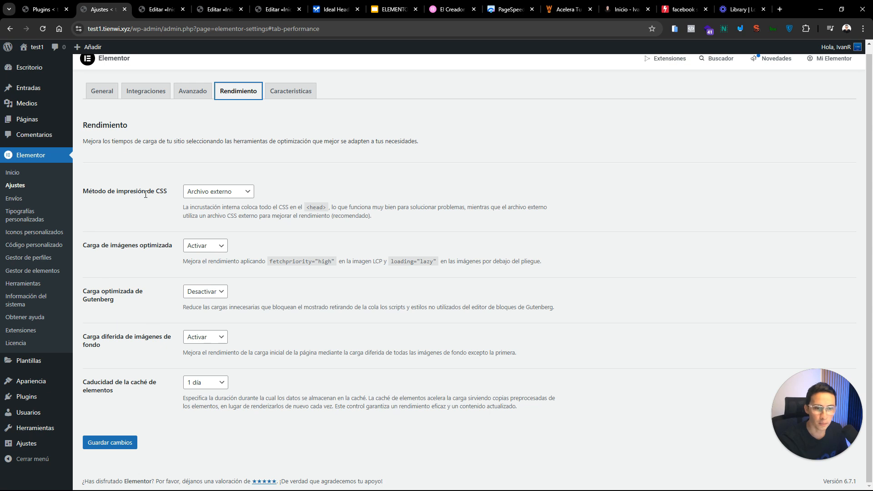
{"action": "left_click", "coordinate": [132, 192]}
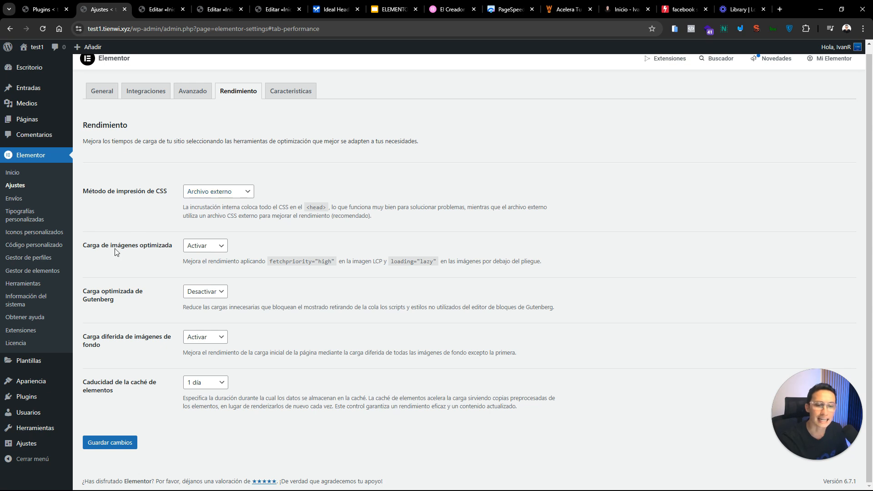
{"action": "left_click", "coordinate": [201, 249]}
{"action": "left_click", "coordinate": [143, 255]}
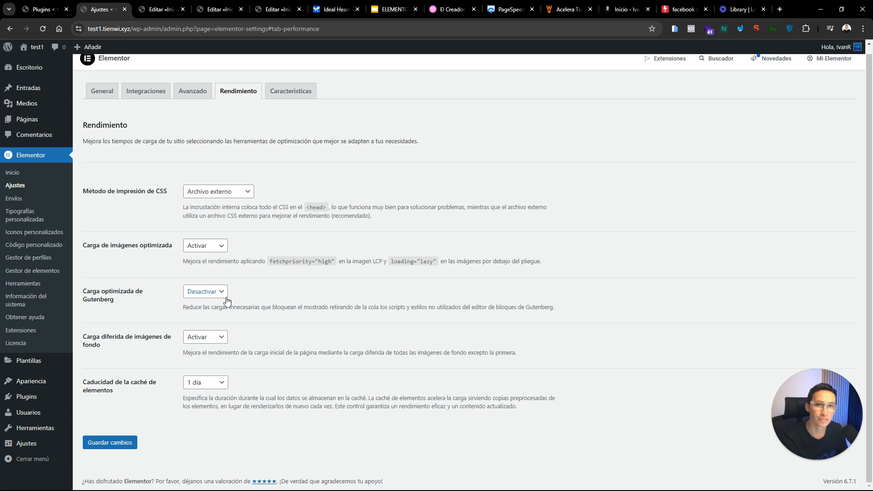
Check the choices for Carga optimizada de Gutenberg and Caducidad de la caché de elementos, and save the performance settings.
{"action": "left_click", "coordinate": [210, 295]}
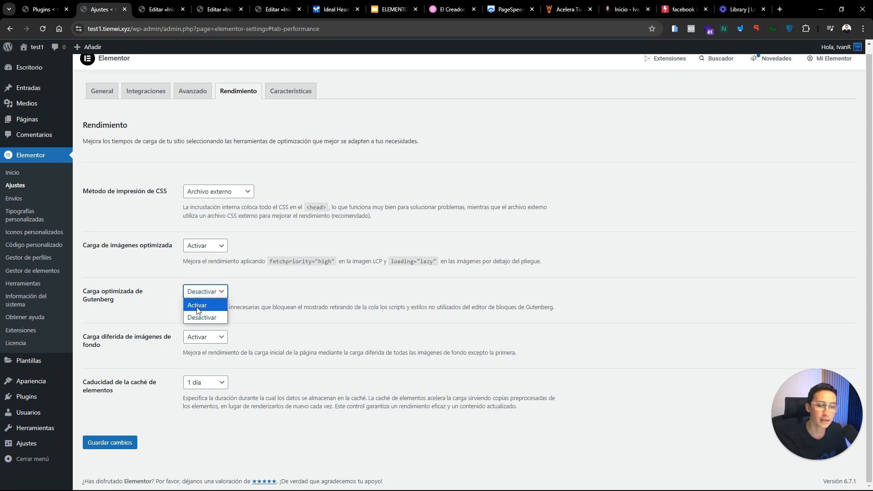
{"action": "left_click", "coordinate": [138, 312]}
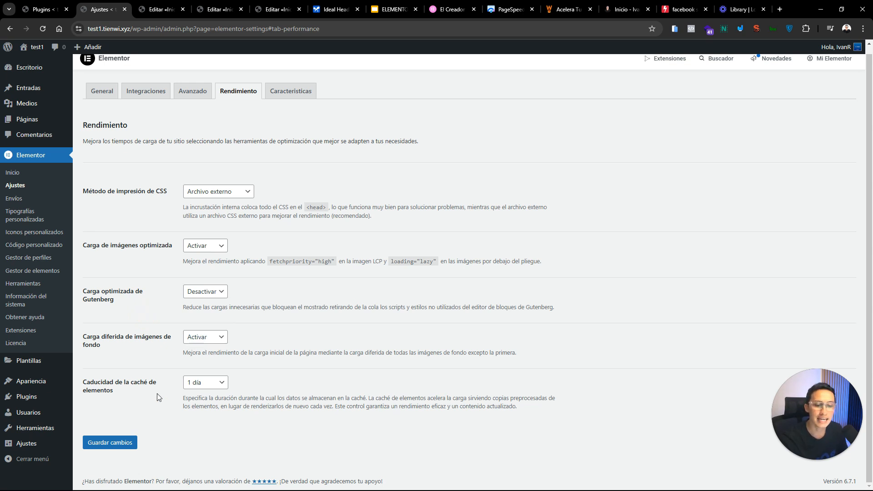
{"action": "left_click", "coordinate": [226, 382]}
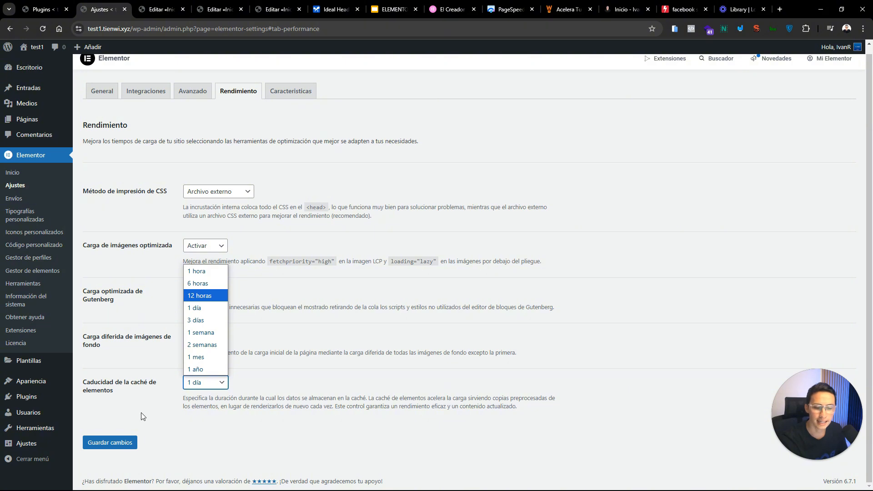
{"action": "left_click", "coordinate": [112, 443]}
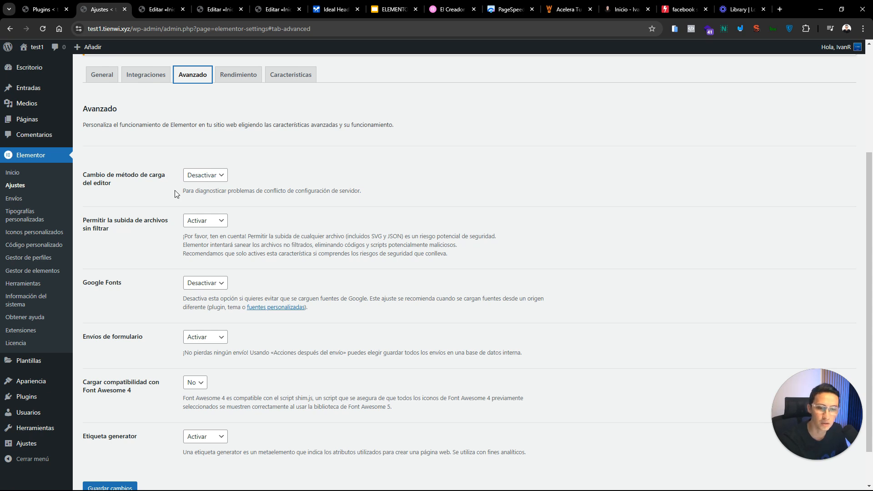
Review the choices for Permitir la subida de archivos sin filtrar and the Google Fonts option in Elementor's advanced settings.
{"action": "scroll", "coordinate": [208, 228], "scroll_direction": "down", "scroll_amount": 1}
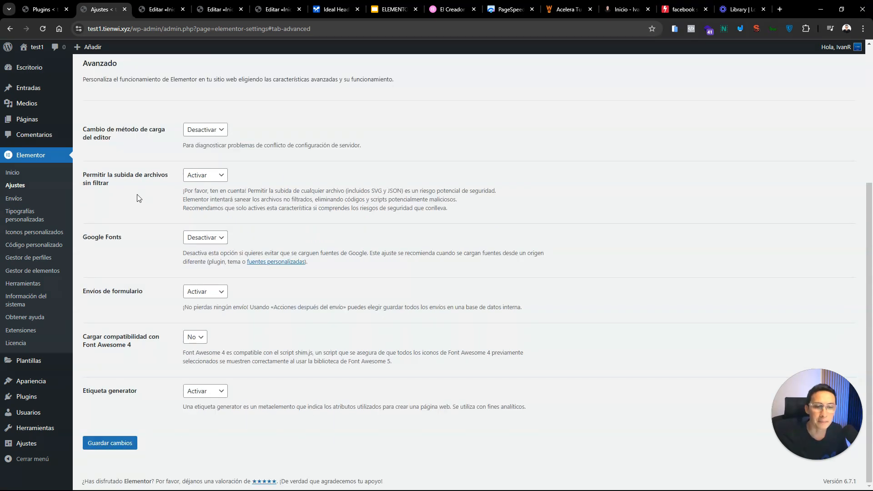
{"action": "left_click", "coordinate": [207, 177]}
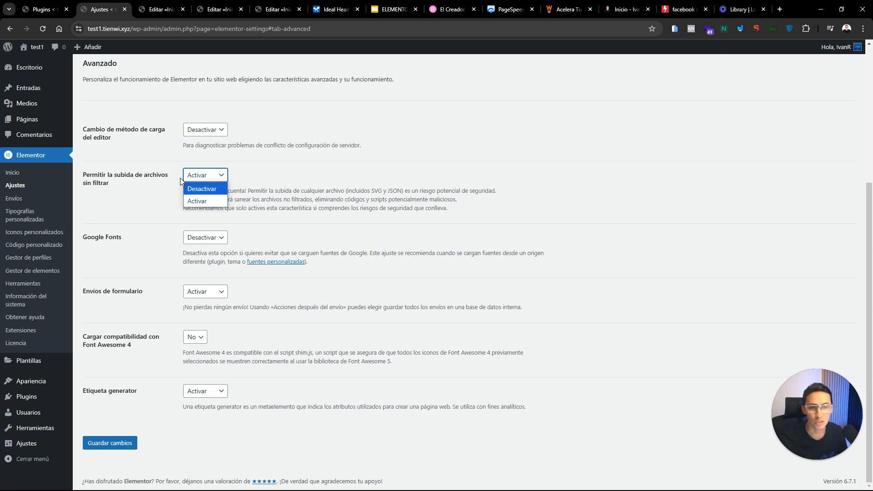
{"action": "left_click", "coordinate": [141, 214]}
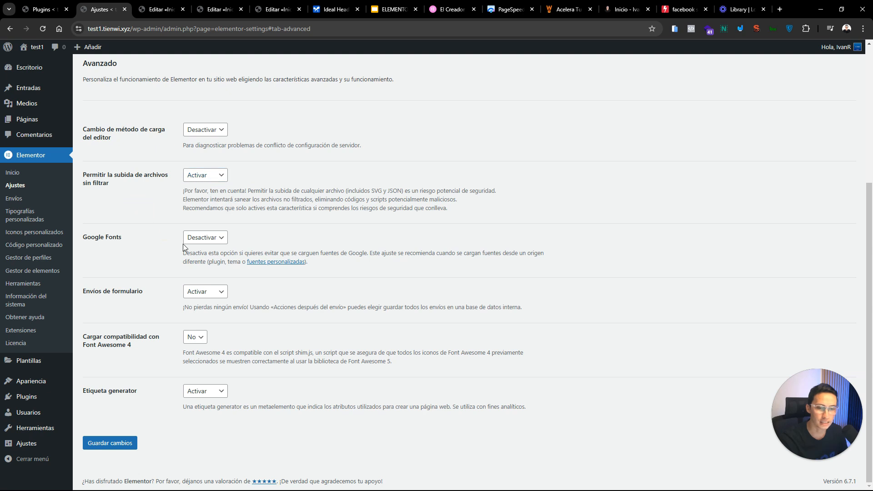
{"action": "left_click_drag", "start_coordinate": [129, 239], "coordinate": [86, 237]}
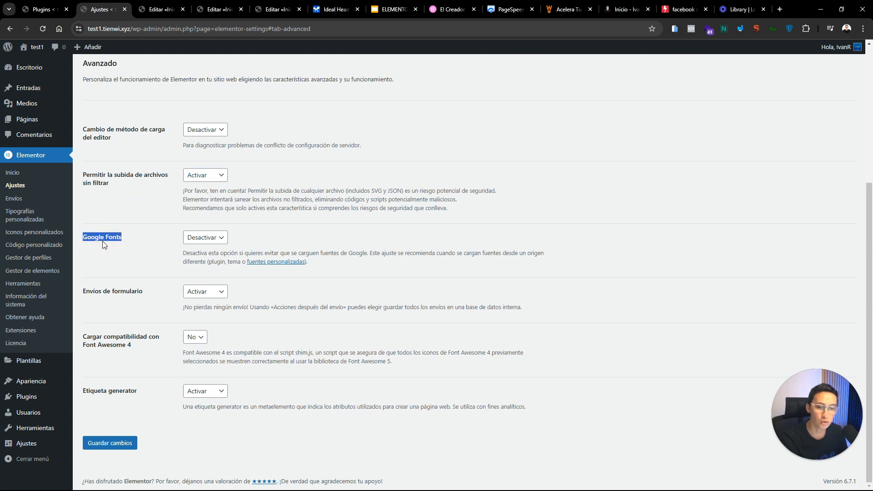
{"action": "left_click", "coordinate": [130, 240]}
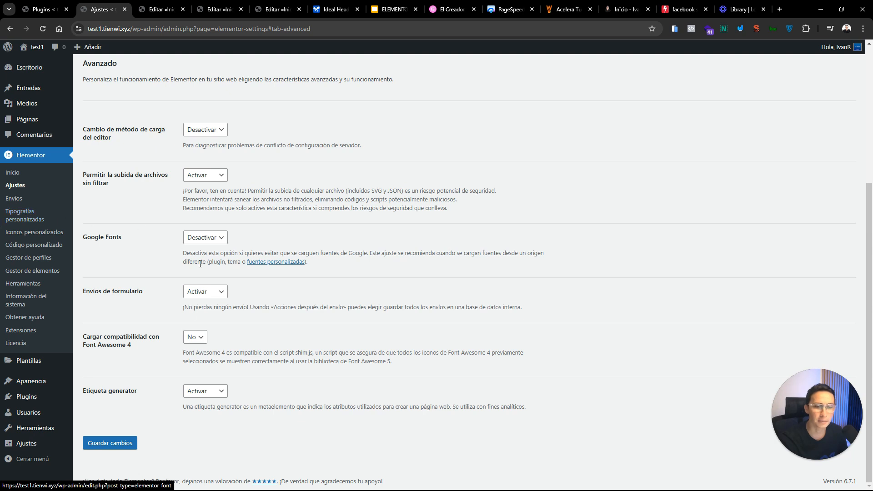
{"action": "scroll", "coordinate": [191, 300], "scroll_direction": "up", "scroll_amount": 2}
{"action": "scroll", "coordinate": [191, 300], "scroll_direction": "down", "scroll_amount": 2}
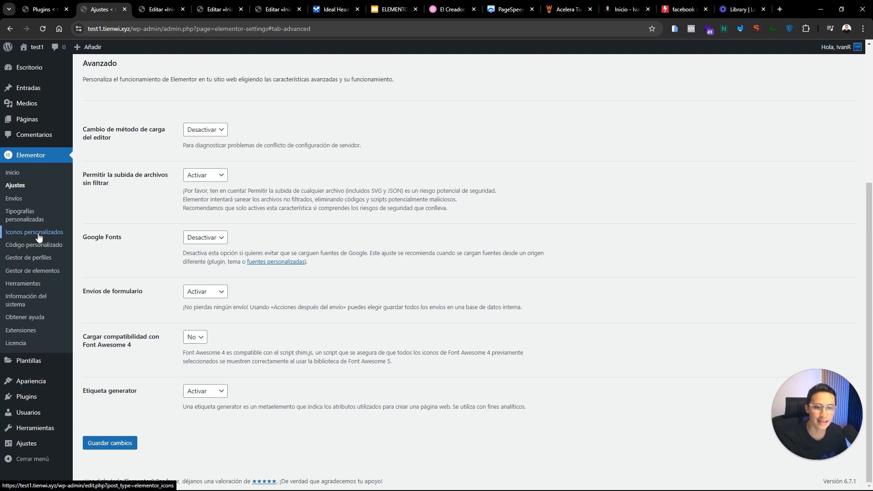
Keep Cargar compatibilidad con Font Awesome 4 set to No and save the advanced settings.
{"action": "left_click", "coordinate": [194, 338]}
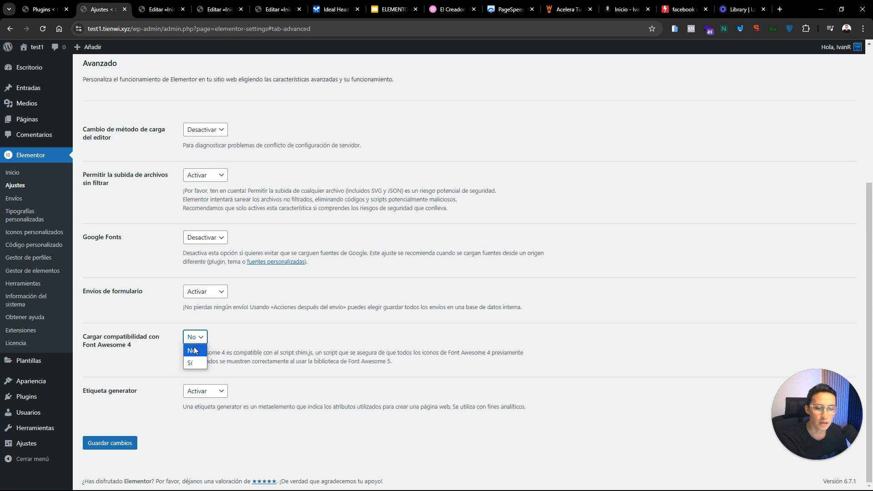
{"action": "left_click", "coordinate": [195, 353]}
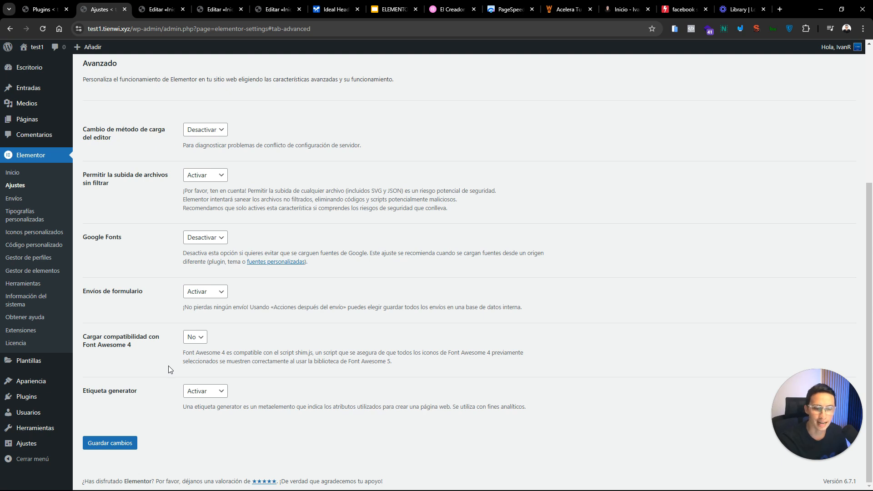
{"action": "left_click", "coordinate": [111, 442]}
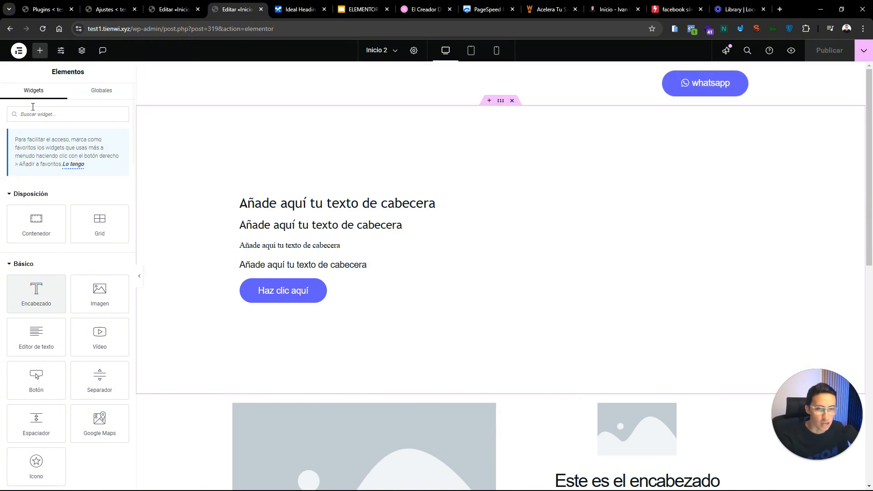
Open the global colors in the Inicio 2 editor's site settings and set the color secundario to #0A56AE.
{"action": "left_click", "coordinate": [61, 51]}
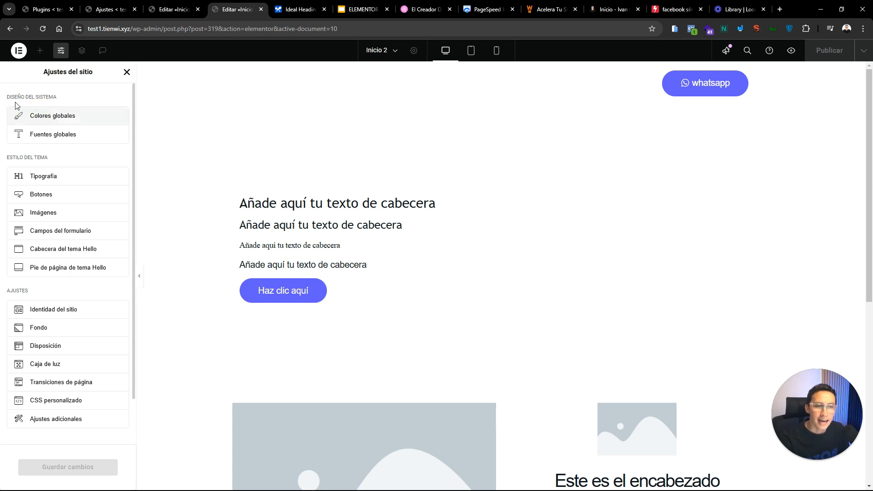
{"action": "left_click", "coordinate": [44, 119]}
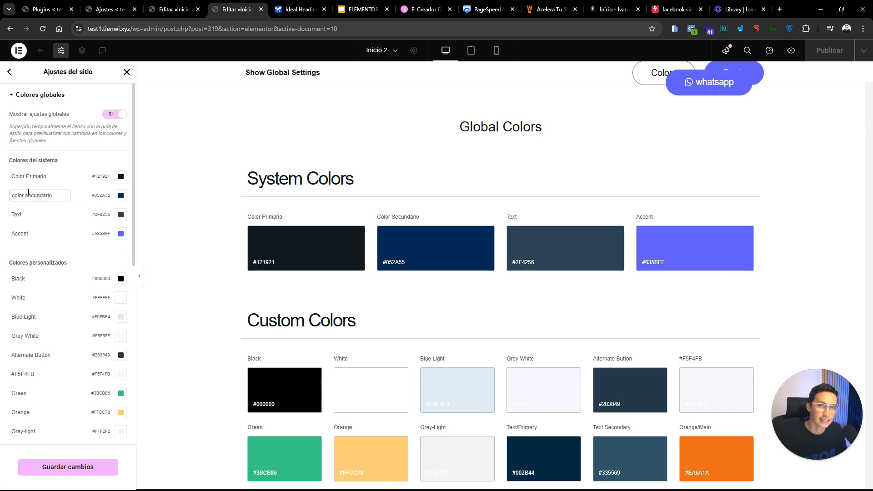
{"action": "left_click", "coordinate": [121, 195]}
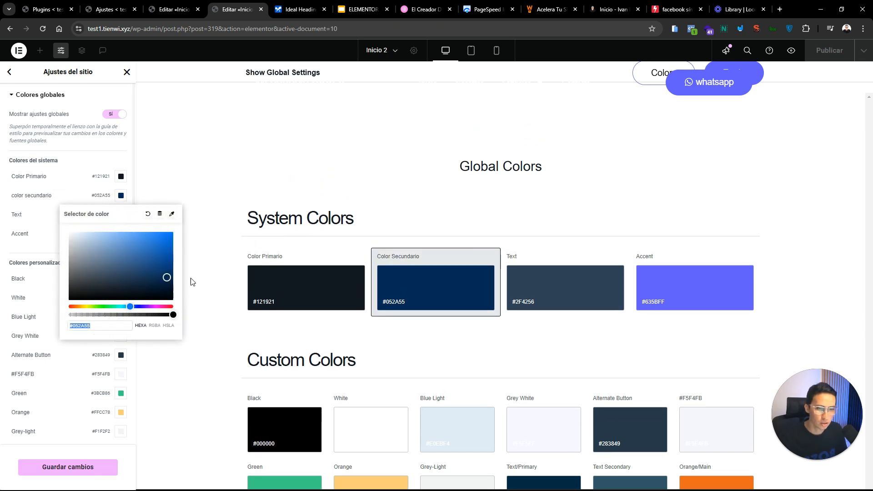
{"action": "left_click_drag", "start_coordinate": [171, 279], "coordinate": [168, 253]}
{"action": "left_click", "coordinate": [40, 223]}
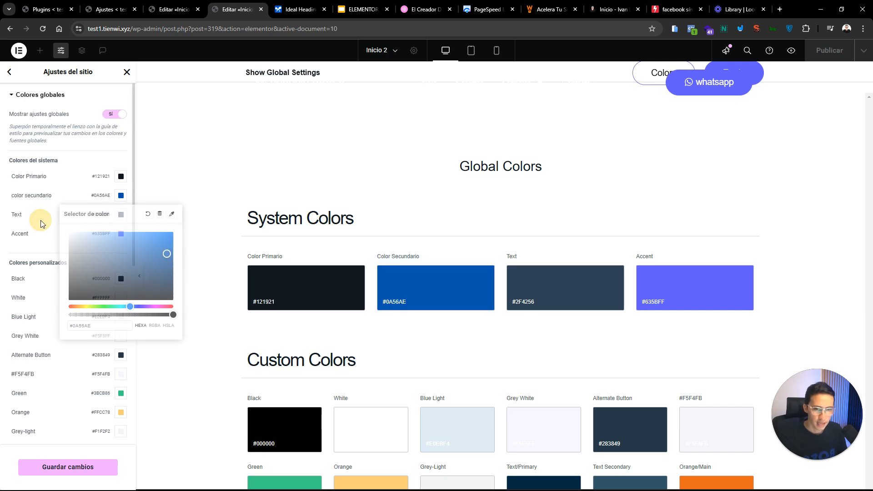
Rename the Text system color as "colores para textos" and set it to the dark gray #2E2E2E.
{"action": "left_click", "coordinate": [24, 215]}
{"action": "double_click", "coordinate": [24, 216]}
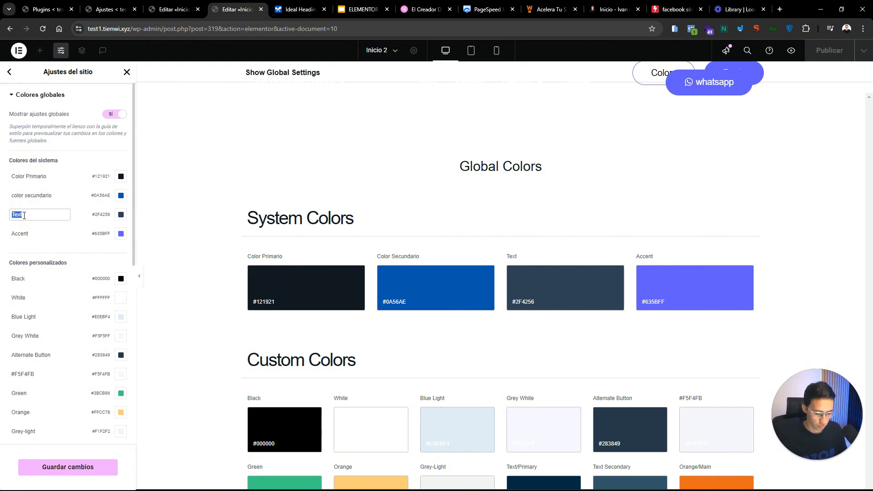
{"action": "type", "text": "colores par"}
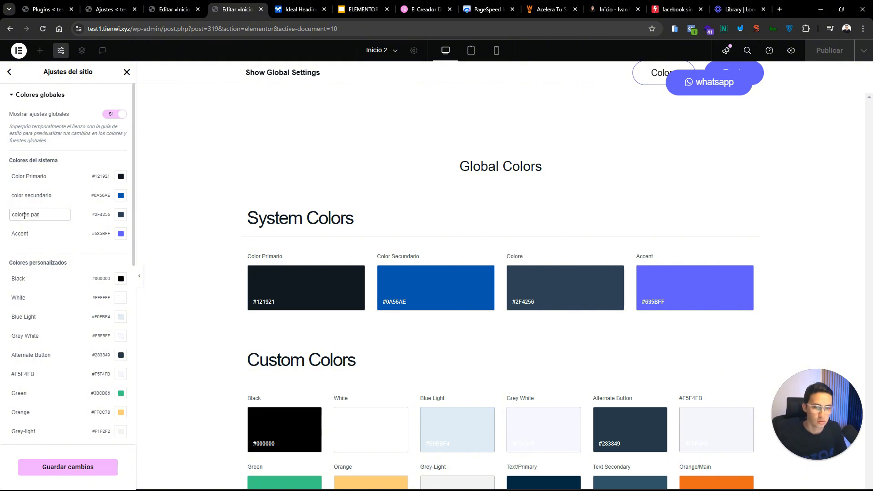
{"action": "type", "text": "a textyo"}
{"action": "key", "text": "BackSpace"}
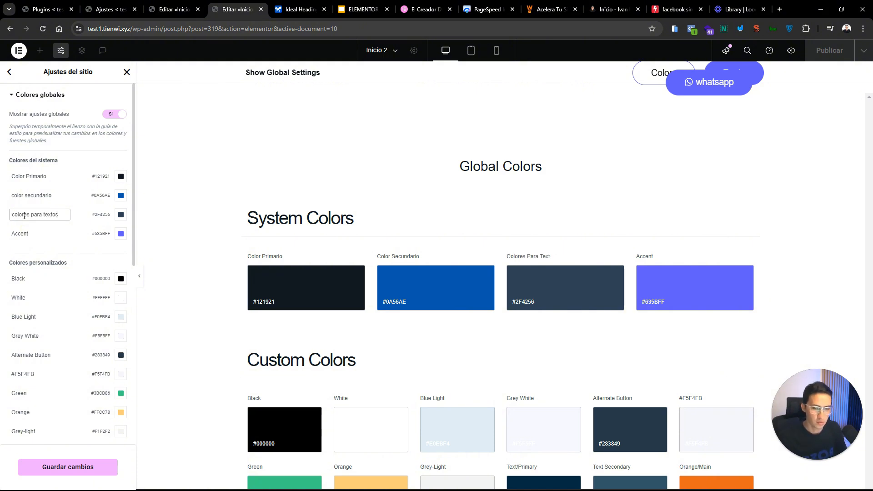
{"action": "type", "text": "s"}
{"action": "left_click", "coordinate": [121, 215]}
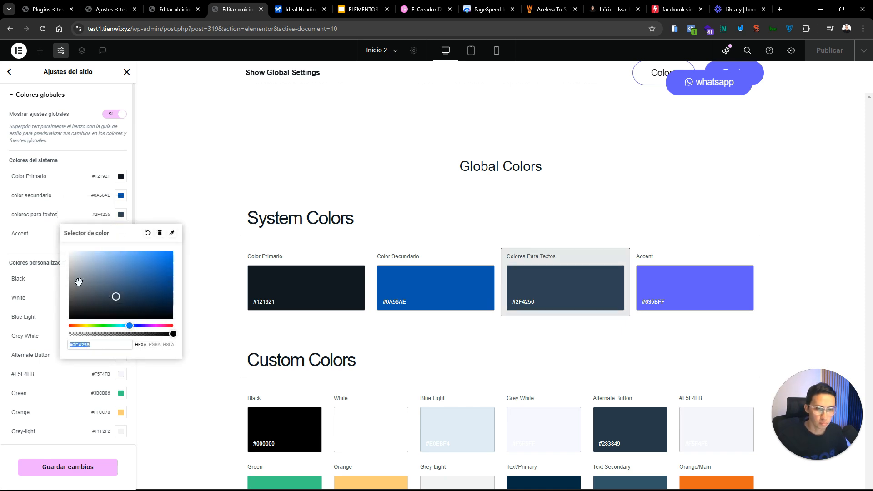
{"action": "mouse_move", "coordinate": [73, 291]}
{"action": "left_mouse_down"}
{"action": "mouse_move", "coordinate": [61, 289]}
{"action": "mouse_move", "coordinate": [69, 307]}
{"action": "left_mouse_up"}
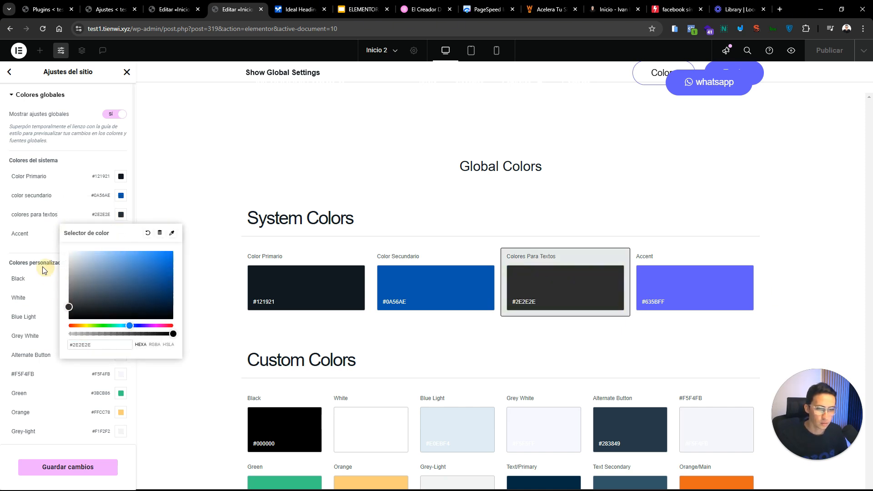
{"action": "left_click", "coordinate": [27, 250]}
Rename the Accent system color as CTA and set it to the green #44CB1A.
{"action": "left_click", "coordinate": [29, 233]}
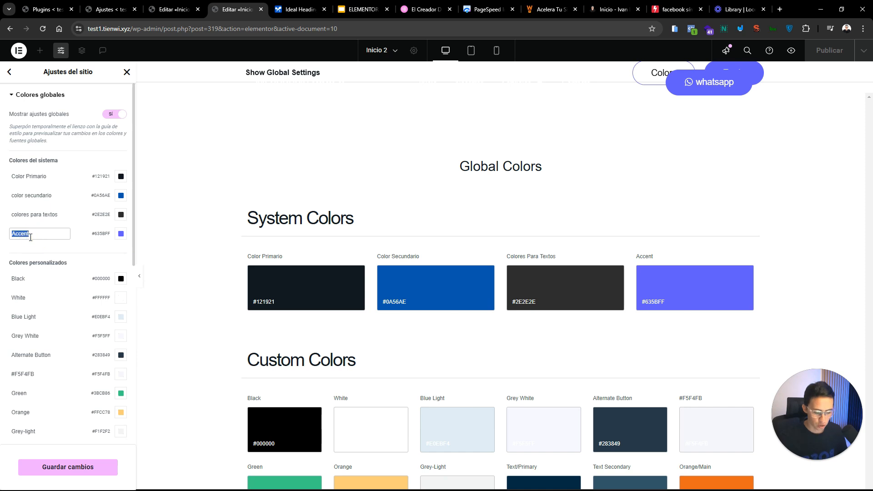
{"action": "type", "text": "CTA"}
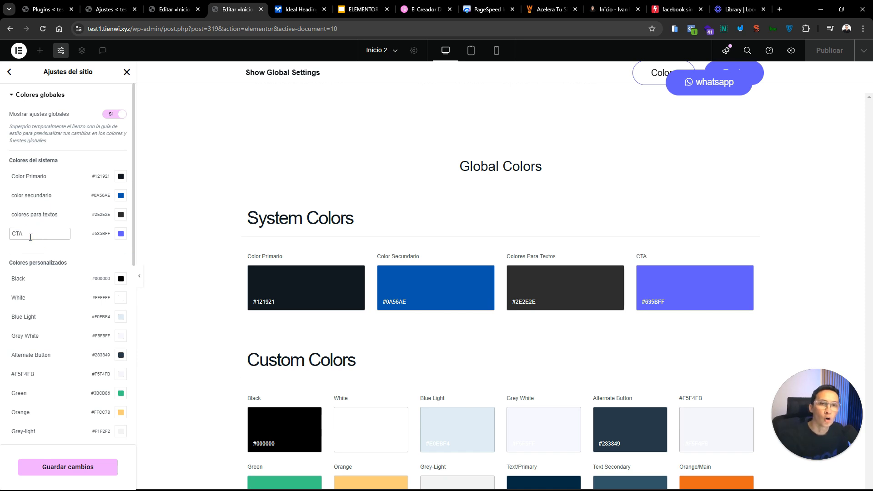
{"action": "left_click", "coordinate": [121, 233]}
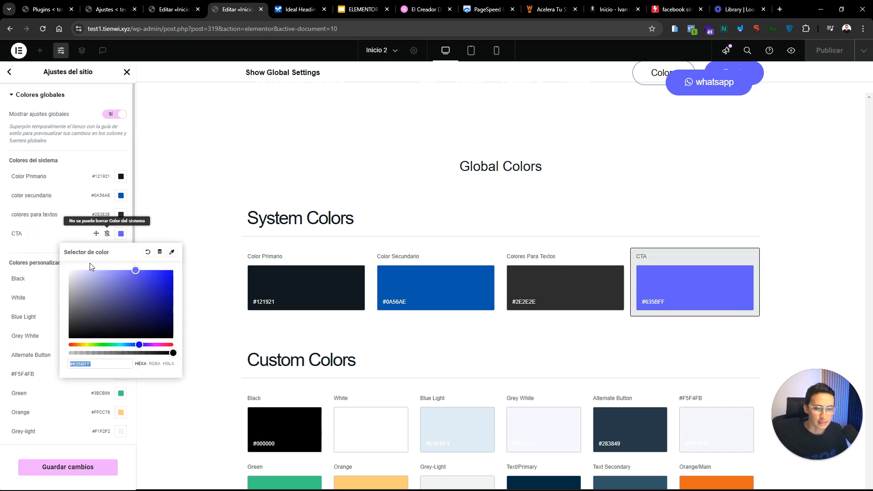
{"action": "left_click", "coordinate": [101, 345]}
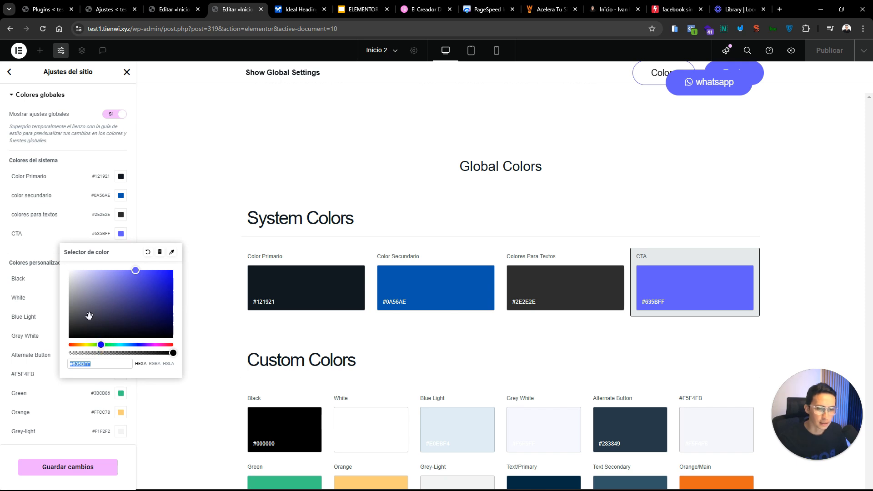
{"action": "left_click", "coordinate": [99, 344]}
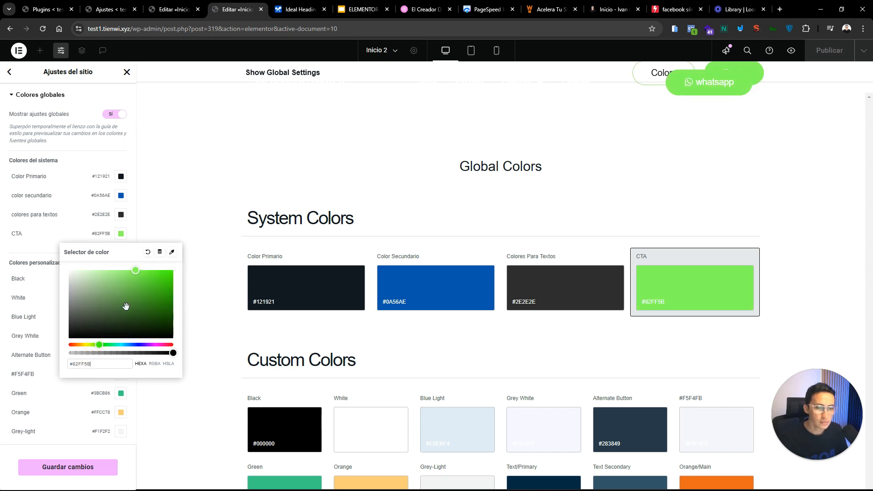
{"action": "left_click_drag", "start_coordinate": [141, 285], "coordinate": [160, 284]}
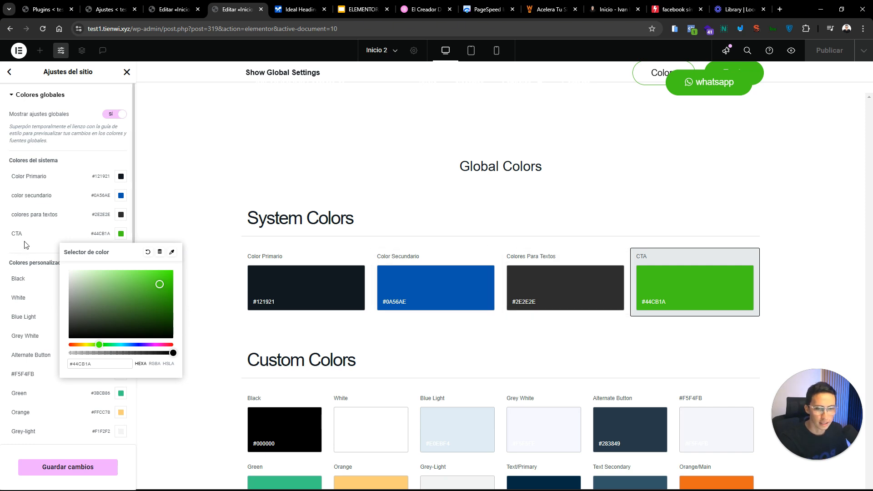
{"action": "left_click", "coordinate": [47, 233]}
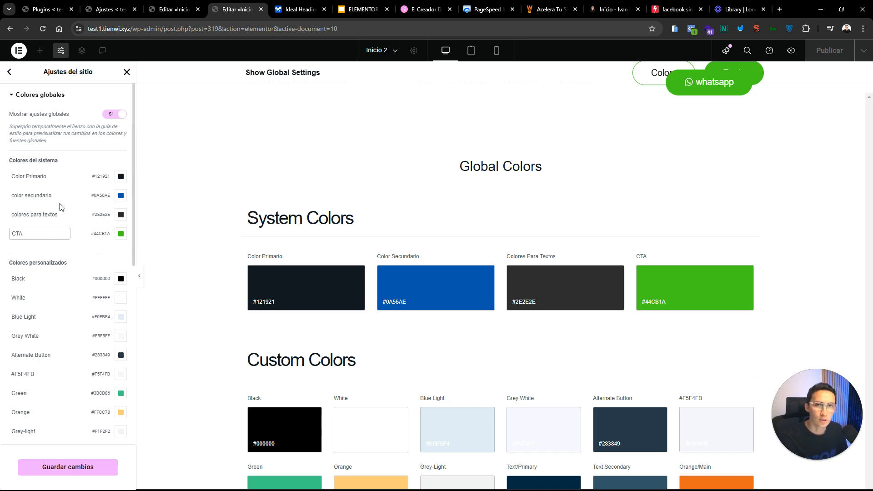
Save the global color changes and open the global fonts in the site settings.
{"action": "left_click", "coordinate": [9, 72]}
{"action": "left_click", "coordinate": [509, 293]}
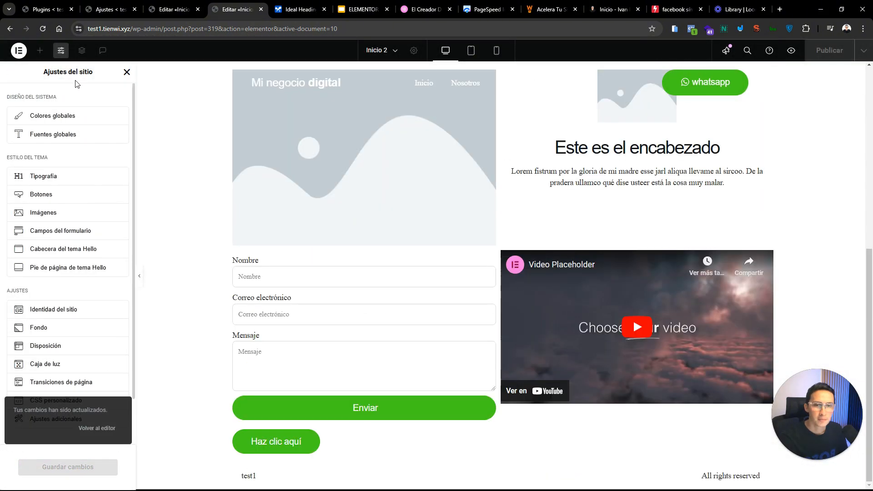
{"action": "left_click", "coordinate": [46, 136]}
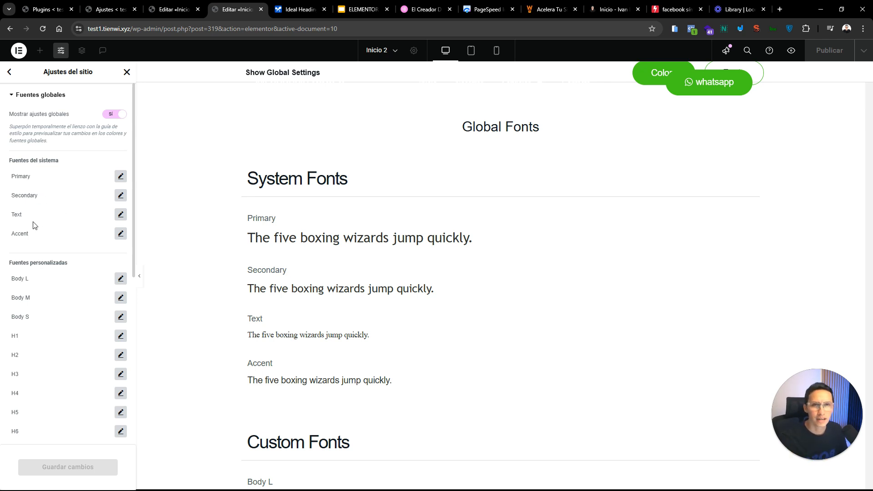
Review the font families offered for the Primary system font and the Google Fonts choices in Elementor's advanced settings.
{"action": "left_click", "coordinate": [121, 176]}
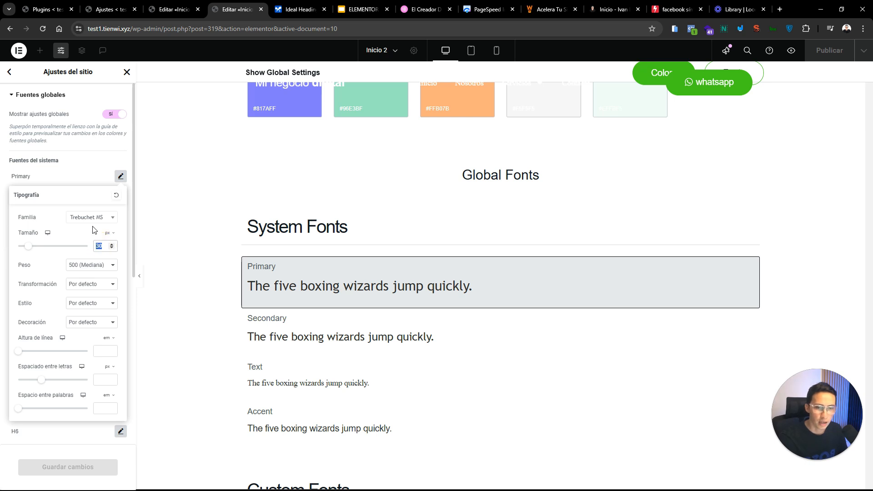
{"action": "left_click", "coordinate": [89, 217]}
{"action": "mouse_move", "coordinate": [112, 254]}
{"action": "left_mouse_down"}
{"action": "mouse_move", "coordinate": [116, 293]}
{"action": "mouse_move", "coordinate": [118, 243]}
{"action": "left_mouse_up"}
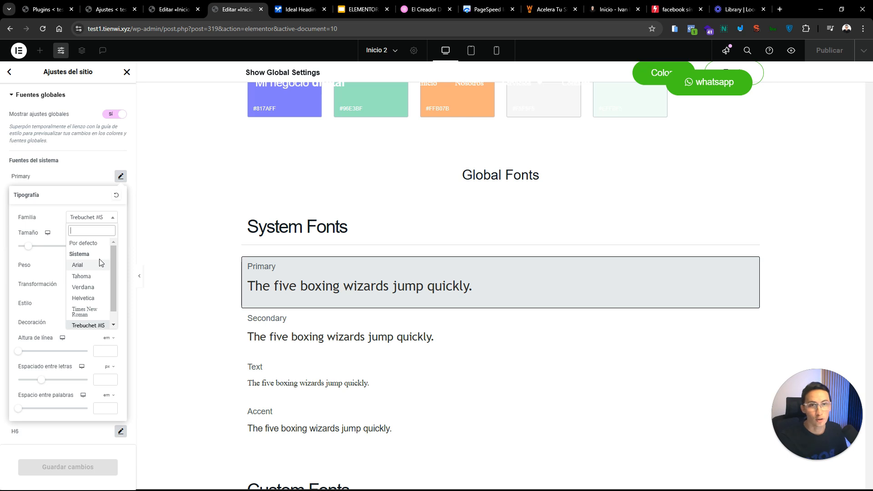
{"action": "left_click_drag", "start_coordinate": [113, 261], "coordinate": [113, 304]}
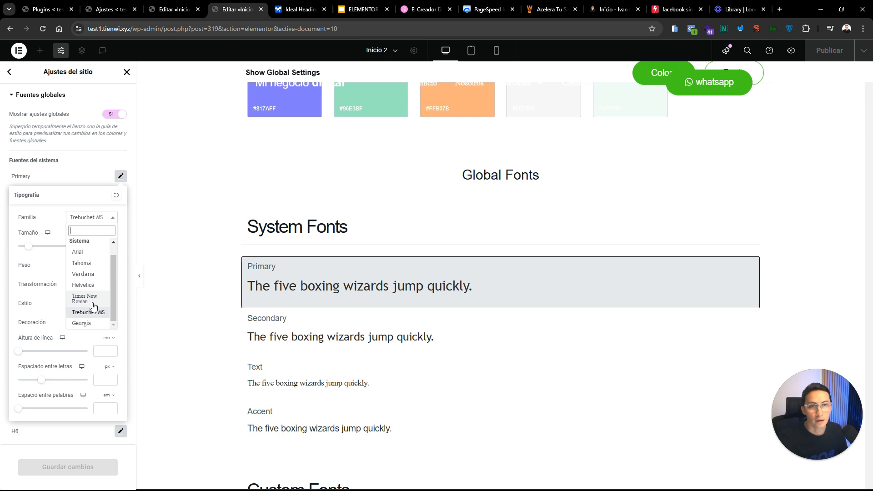
{"action": "left_click", "coordinate": [112, 275]}
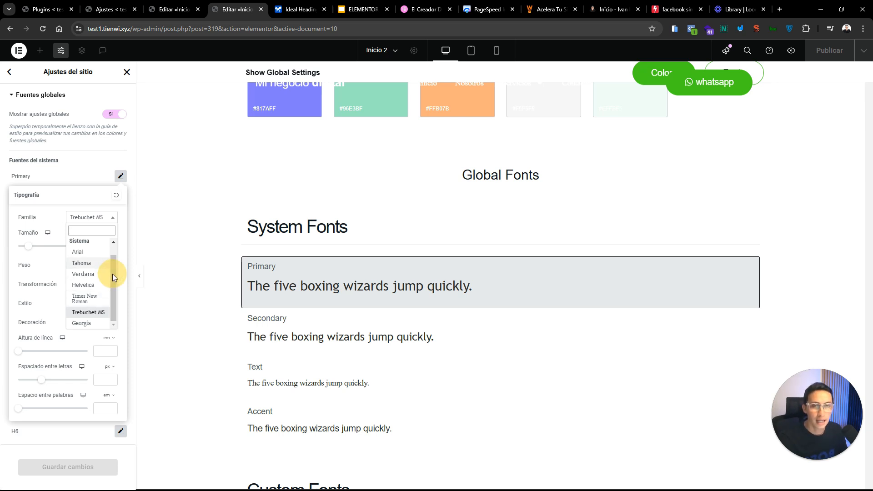
{"action": "left_click_drag", "start_coordinate": [113, 276], "coordinate": [116, 258]}
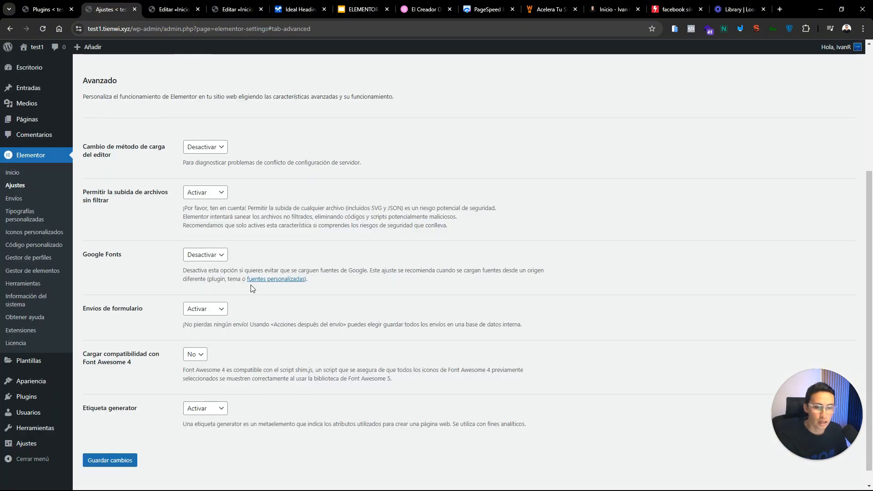
{"action": "left_click", "coordinate": [203, 255]}
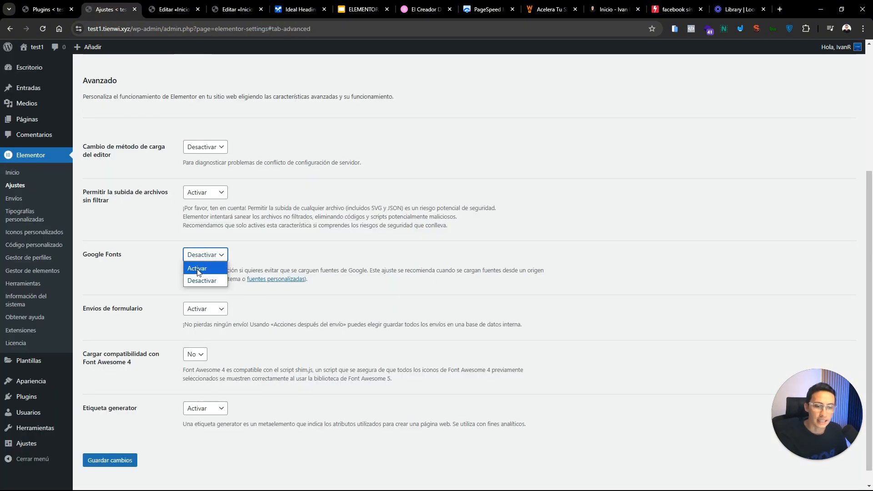
{"action": "left_click", "coordinate": [225, 10]}
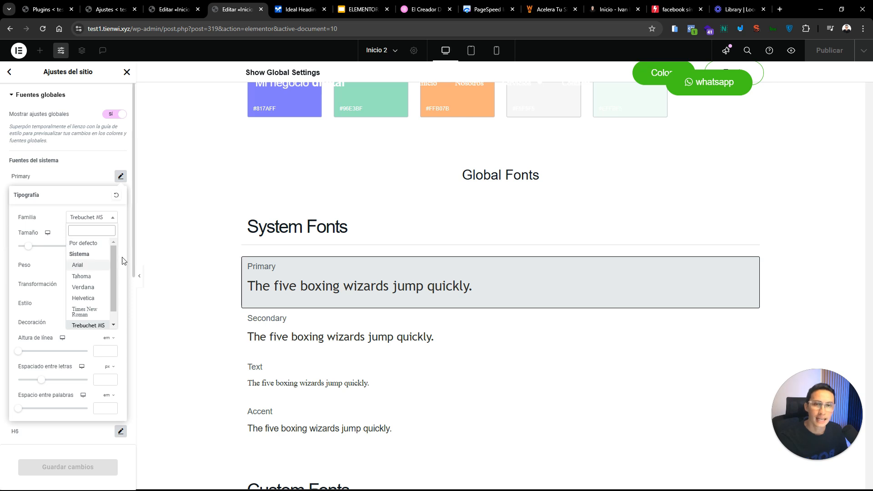
Choose Trebuchet MS as the family of the Primary system font in the Inicio 2 editor.
{"action": "left_click_drag", "start_coordinate": [111, 268], "coordinate": [130, 234]}
{"action": "left_click", "coordinate": [92, 207]}
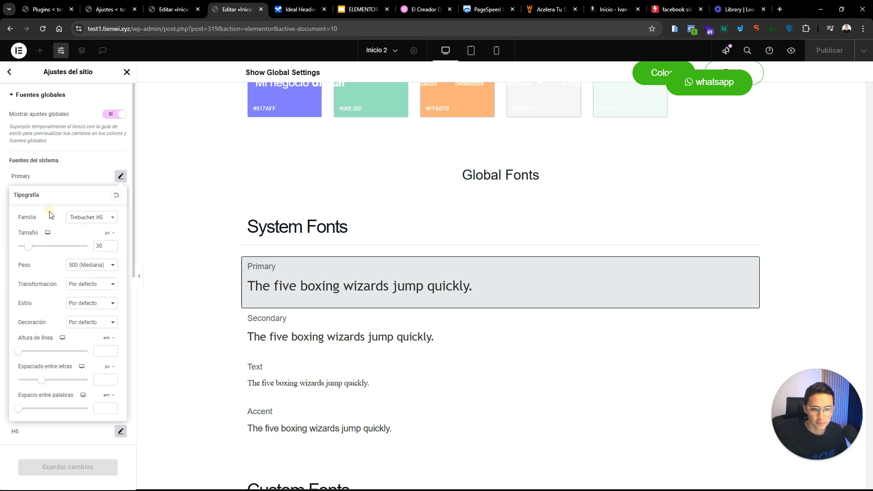
{"action": "left_click", "coordinate": [107, 218]}
{"action": "left_click_drag", "start_coordinate": [115, 284], "coordinate": [116, 293]}
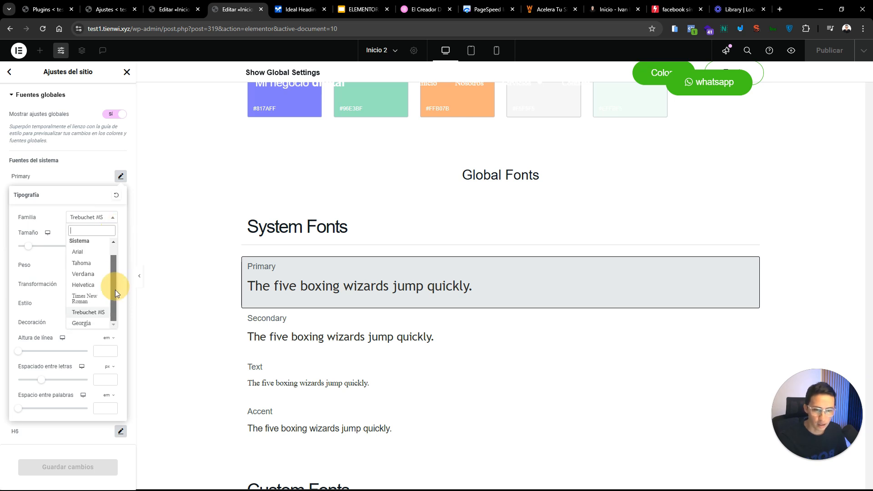
{"action": "left_click", "coordinate": [86, 312]}
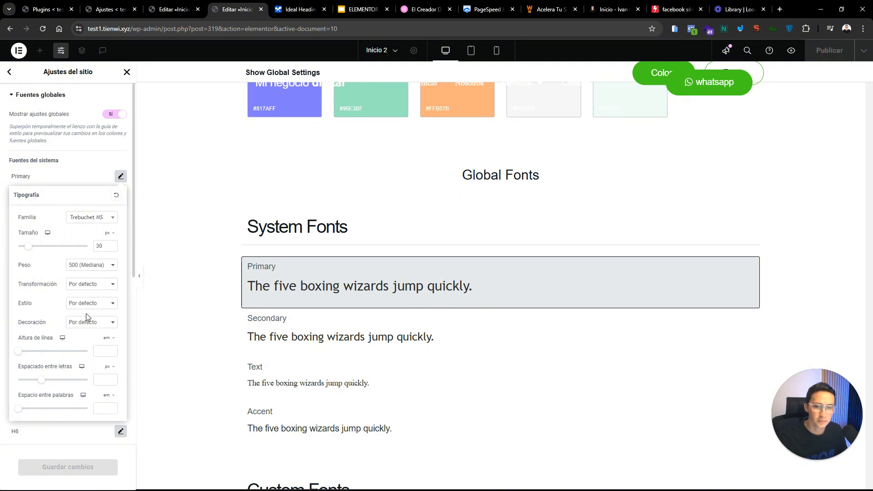
{"action": "left_click", "coordinate": [84, 163]}
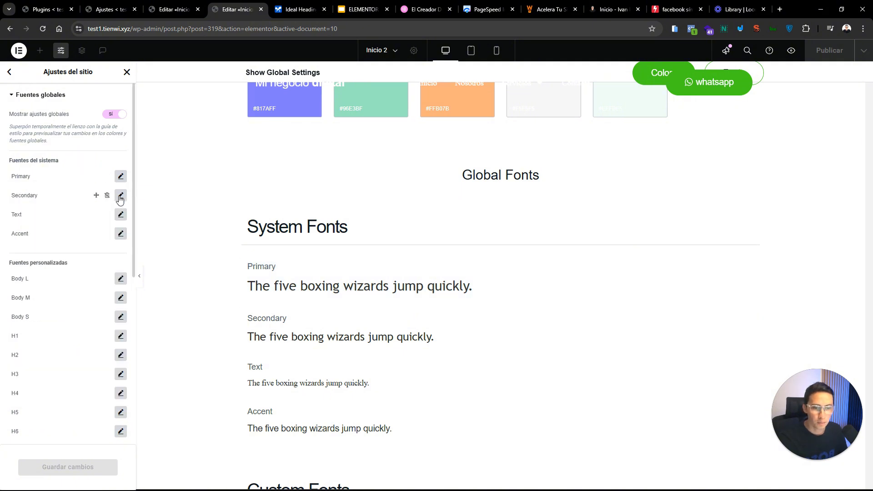
Set the family of the Secondary system font to Verdana.
{"action": "left_click", "coordinate": [120, 196]}
{"action": "left_click", "coordinate": [87, 240]}
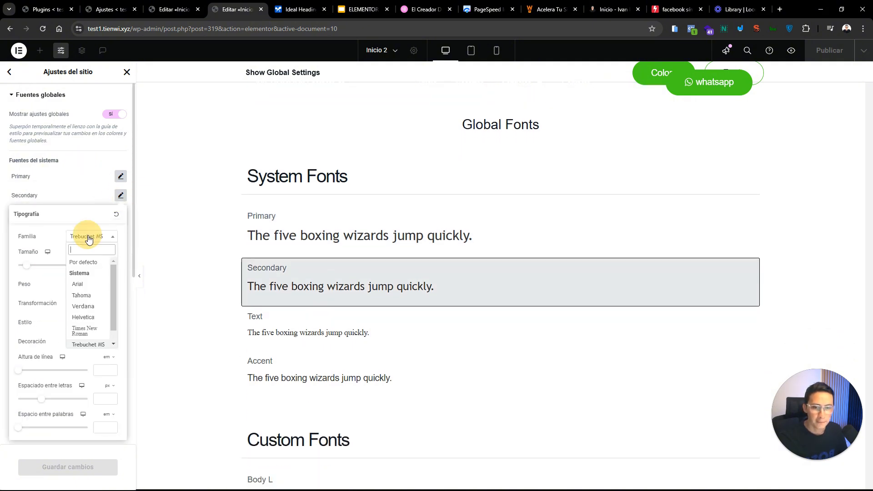
{"action": "left_click", "coordinate": [91, 306]}
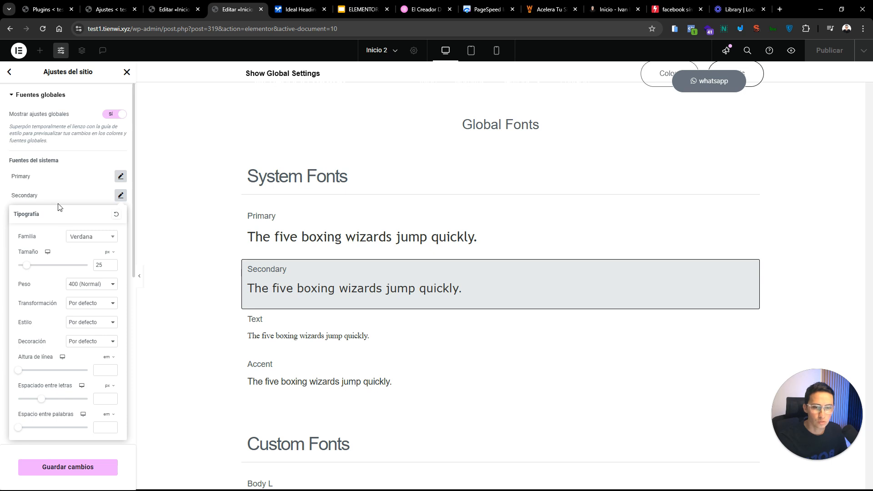
Rename the Primary system font as "Tipografia primaria" and the Secondary one as "Tipografia secundaria".
{"action": "double_click", "coordinate": [26, 176]}
{"action": "type", "text": "Tip"}
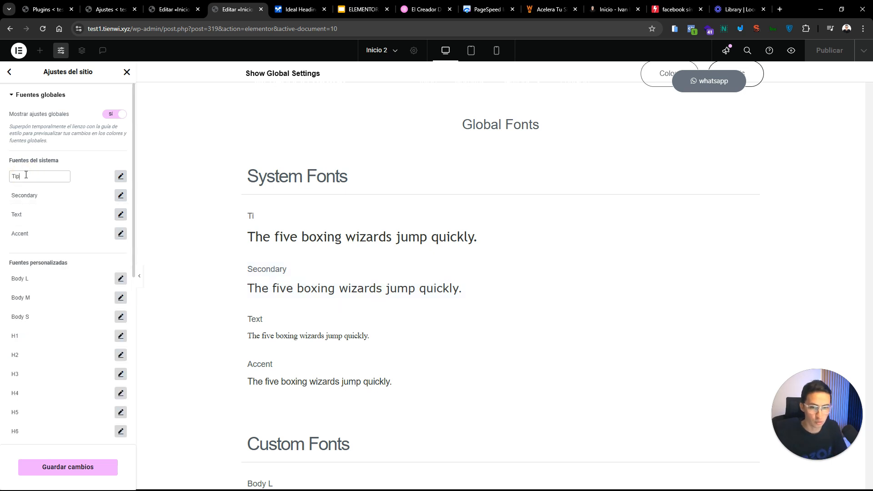
{"action": "type", "text": "ografia primaria"}
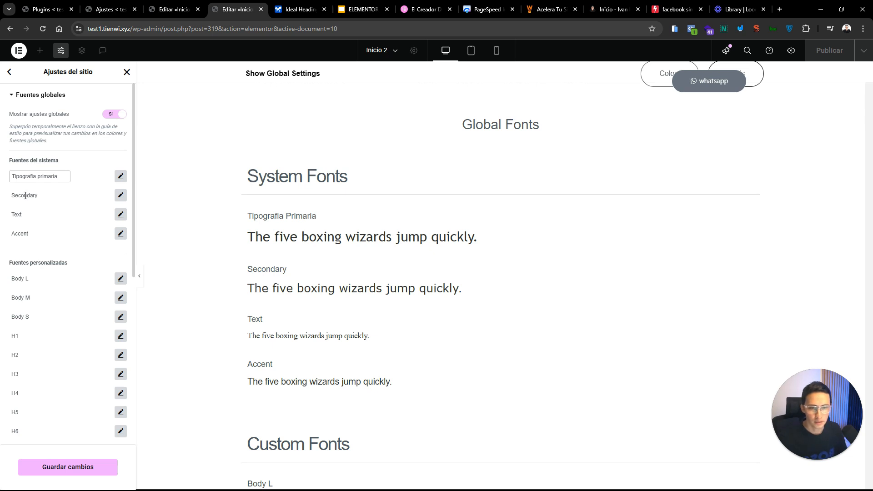
{"action": "double_click", "coordinate": [25, 196]}
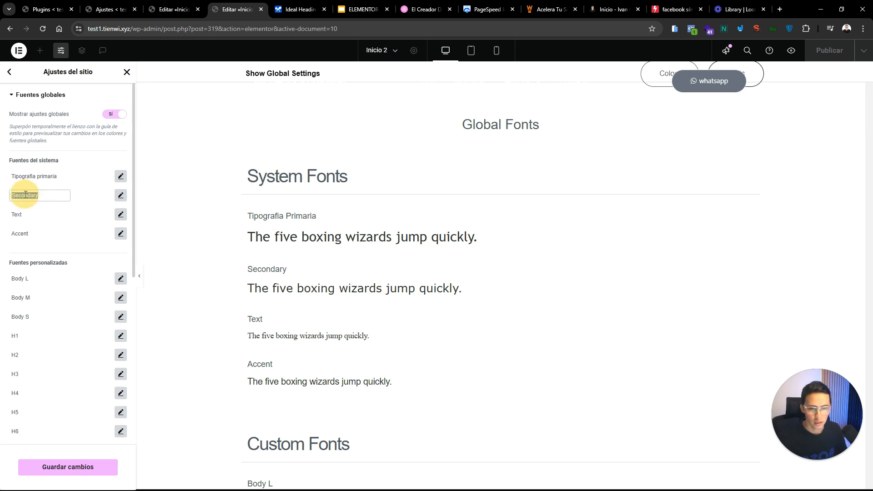
{"action": "type", "text": "Tip"}
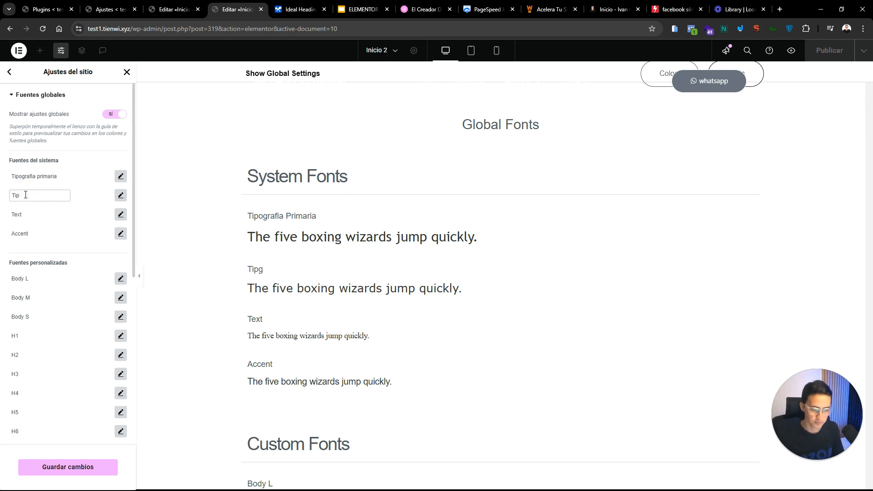
{"action": "type", "text": "ografia se"}
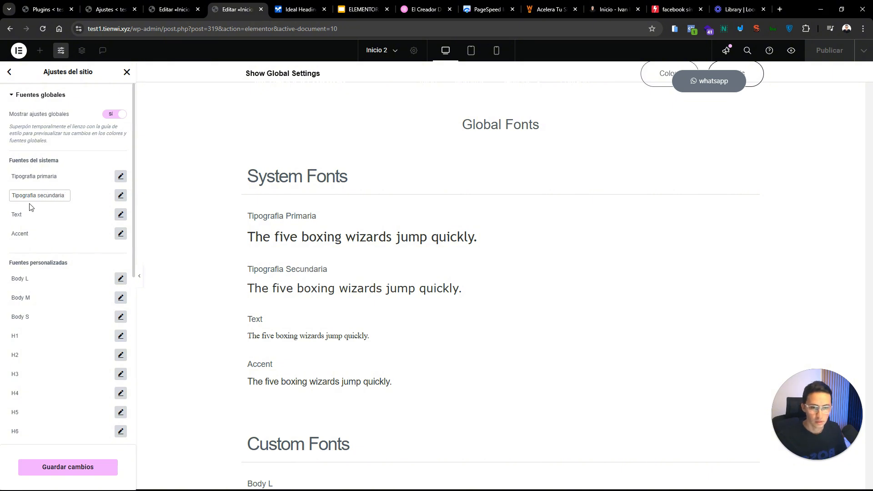
{"action": "type", "text": "cundaria"}
Rename the Text system font as Textos and the Accent one as CTAs.
{"action": "double_click", "coordinate": [32, 212]}
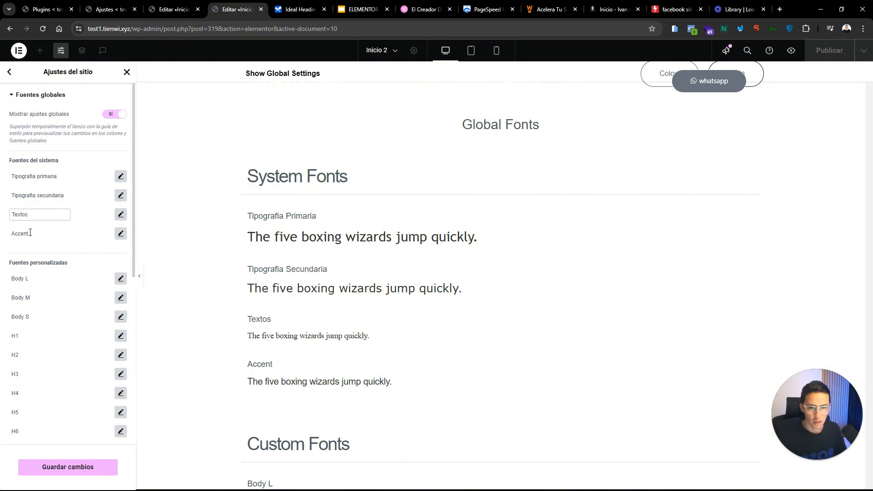
{"action": "double_click", "coordinate": [30, 232]}
{"action": "type", "text": "CTAs"}
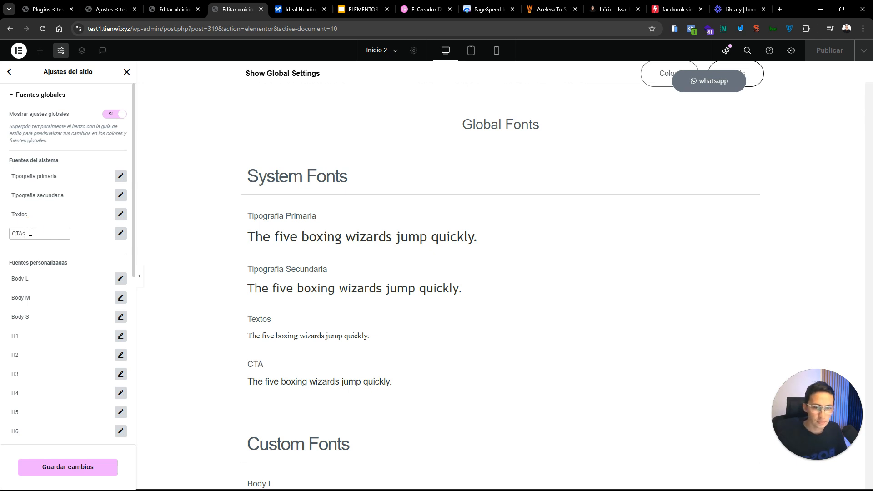
Set the font family of the Textos system font to Tahoma.
{"action": "left_click", "coordinate": [120, 214]}
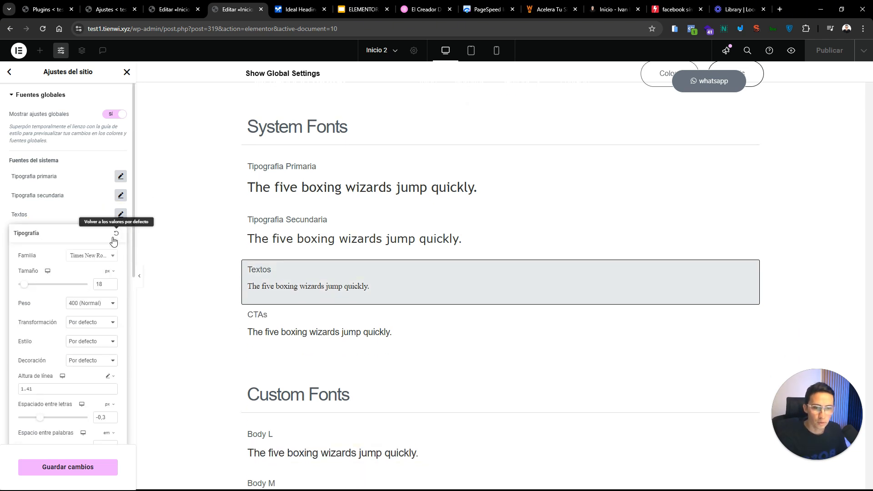
{"action": "left_click", "coordinate": [85, 257]}
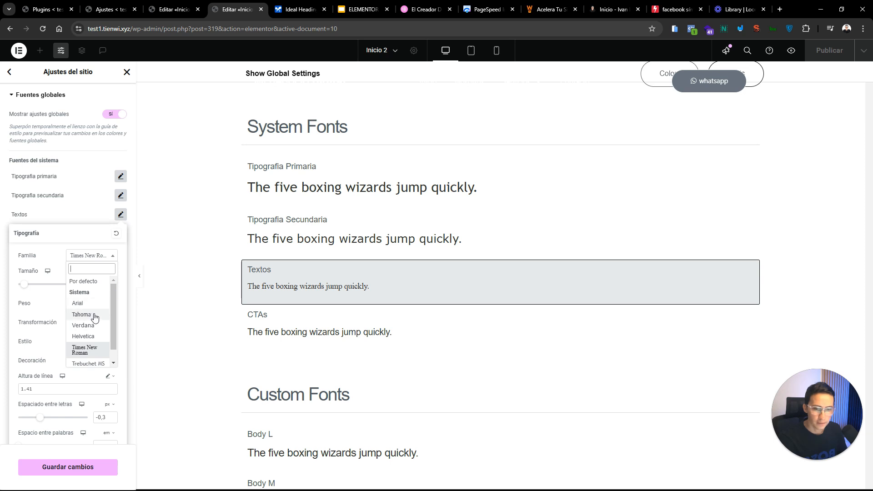
{"action": "left_click", "coordinate": [93, 314]}
{"action": "left_click", "coordinate": [124, 216]}
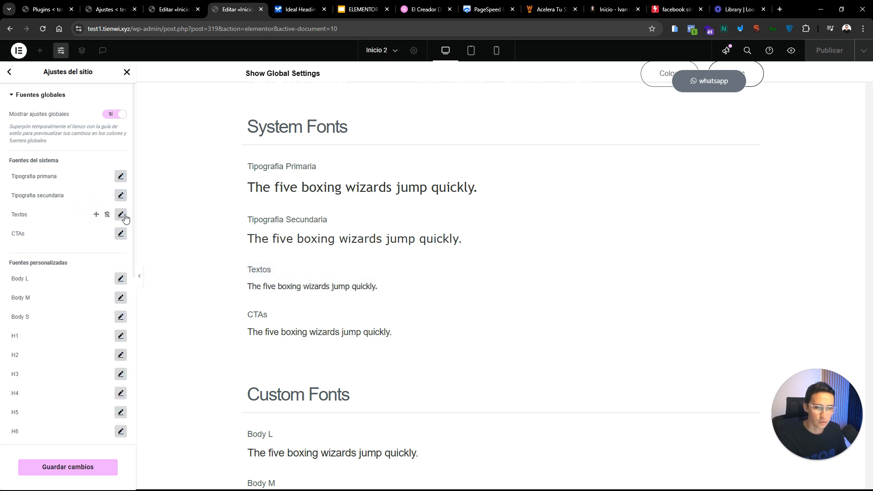
Set the font family of the CTAs system font to Trebuchet MS and save the site settings.
{"action": "left_click", "coordinate": [120, 233]}
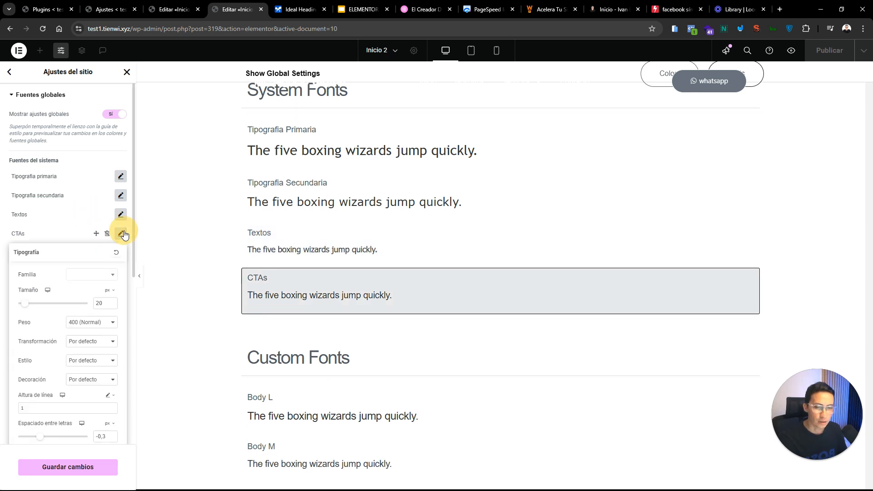
{"action": "left_click", "coordinate": [89, 275]}
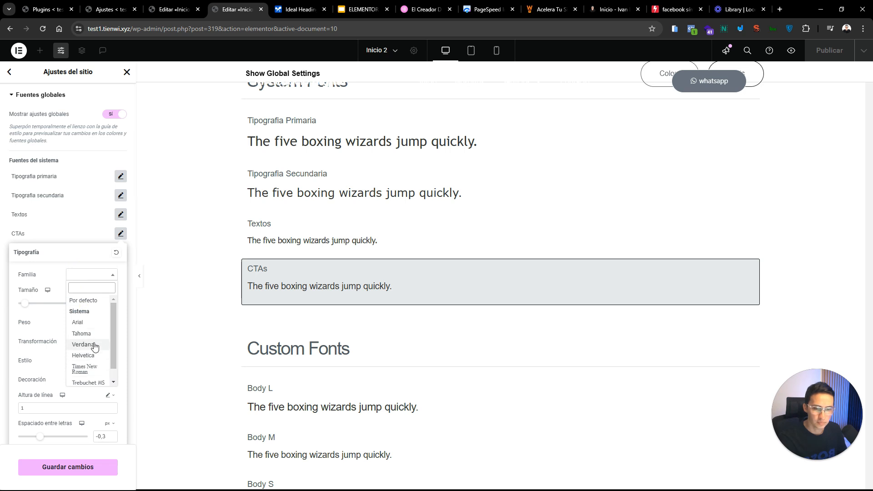
{"action": "left_click", "coordinate": [90, 382]}
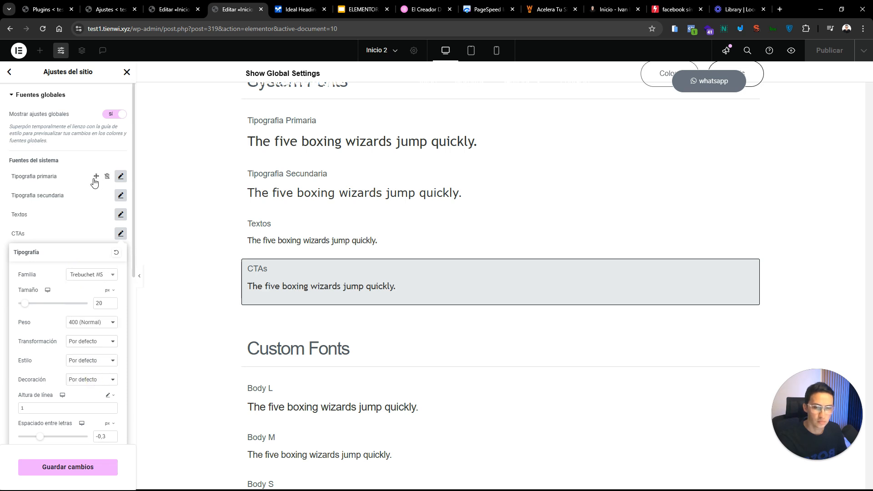
{"action": "left_click", "coordinate": [94, 182]}
{"action": "left_click", "coordinate": [68, 467]}
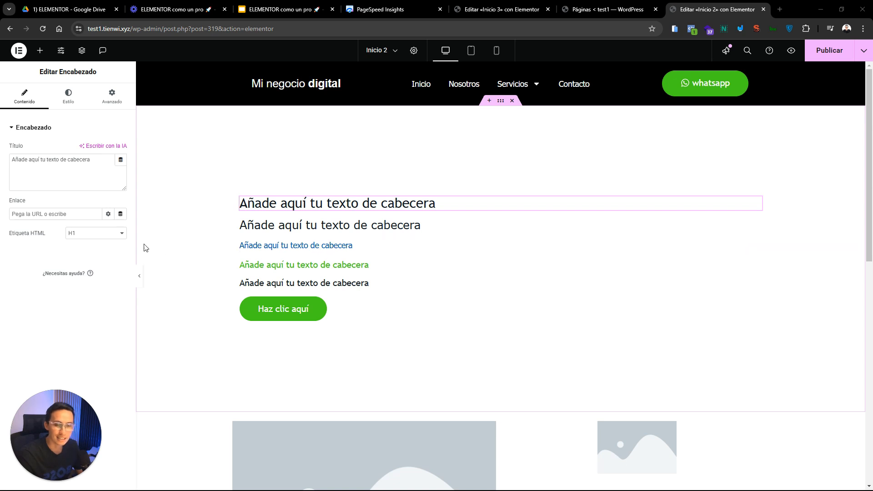
Review the HTML tag options available for the first heading on the Inicio 2 page.
{"action": "left_click", "coordinate": [96, 234]}
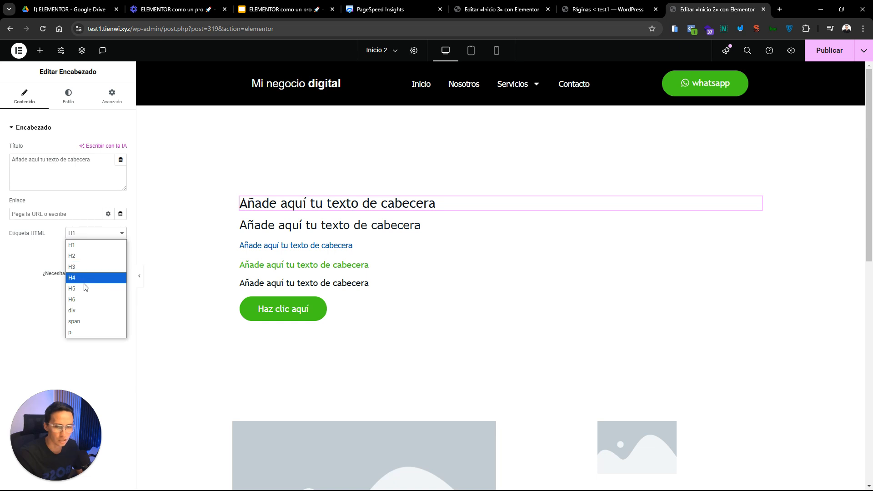
{"action": "left_click", "coordinate": [24, 260]}
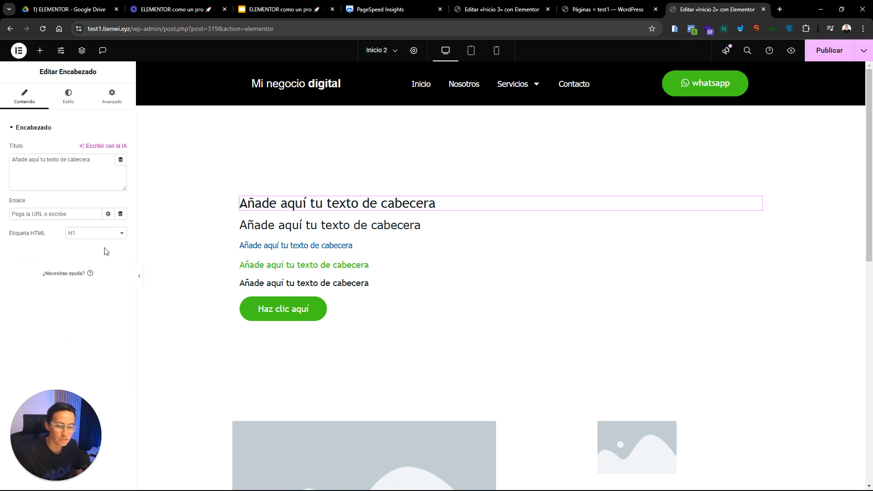
{"action": "left_click", "coordinate": [92, 234]}
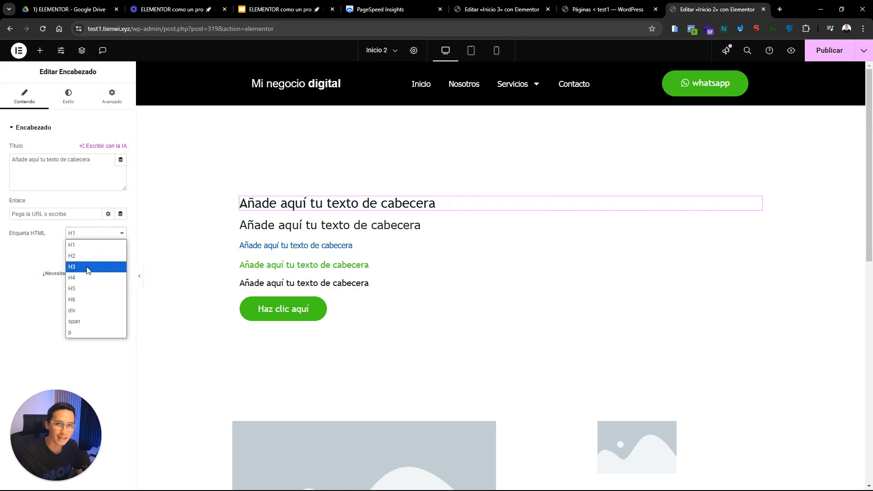
{"action": "key", "text": "alt+Tab"}
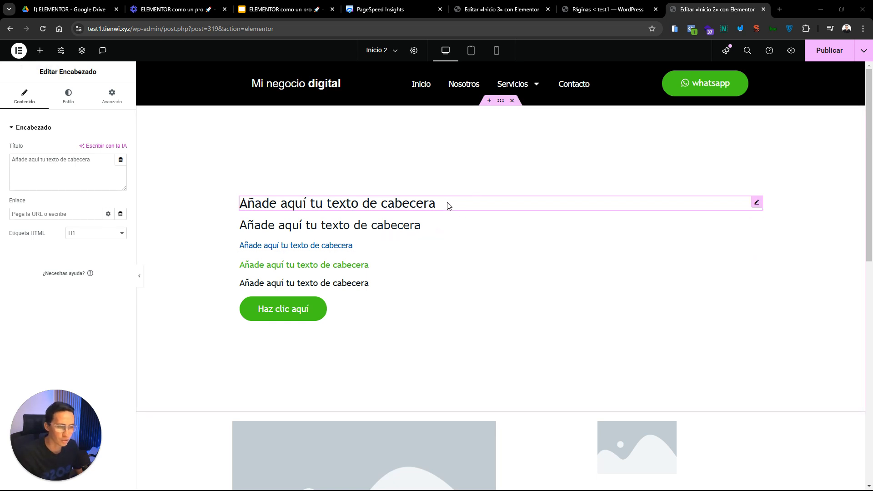
Add a new heading widget above the green button and check the first heading's HTML tag options.
{"action": "left_click", "coordinate": [40, 50]}
{"action": "left_click_drag", "start_coordinate": [36, 293], "coordinate": [322, 287]}
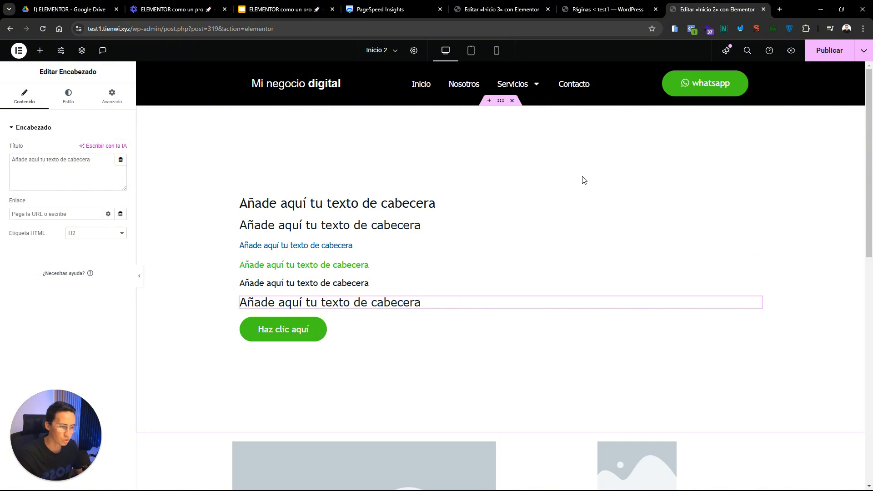
{"action": "left_click", "coordinate": [526, 204]}
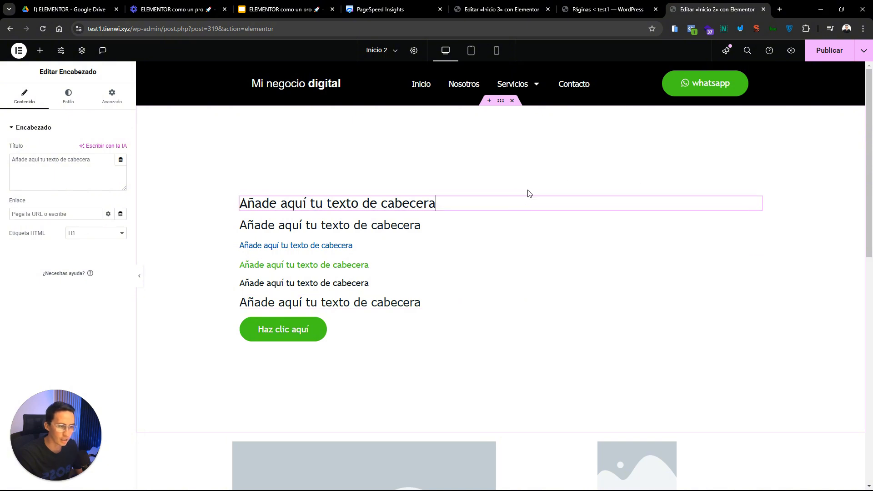
{"action": "left_click", "coordinate": [98, 234]}
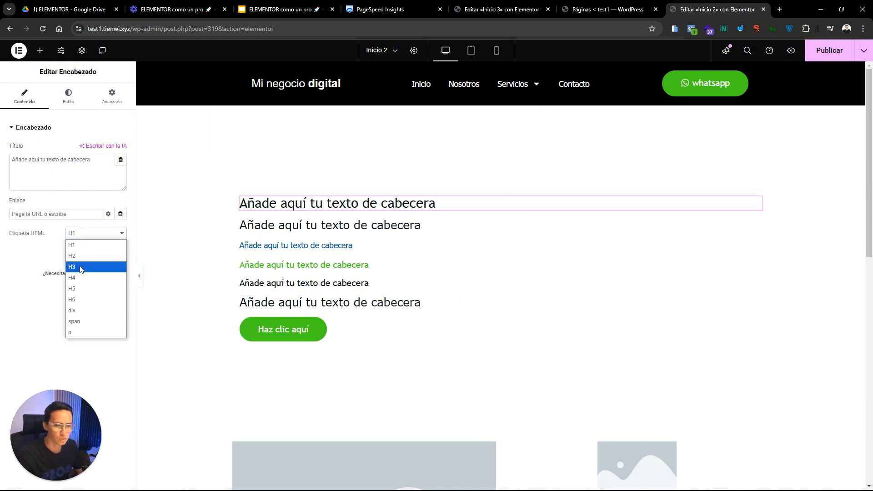
Delete the extra heading directly above the green button and publish the page.
{"action": "left_click", "coordinate": [438, 309]}
{"action": "right_click", "coordinate": [436, 305]}
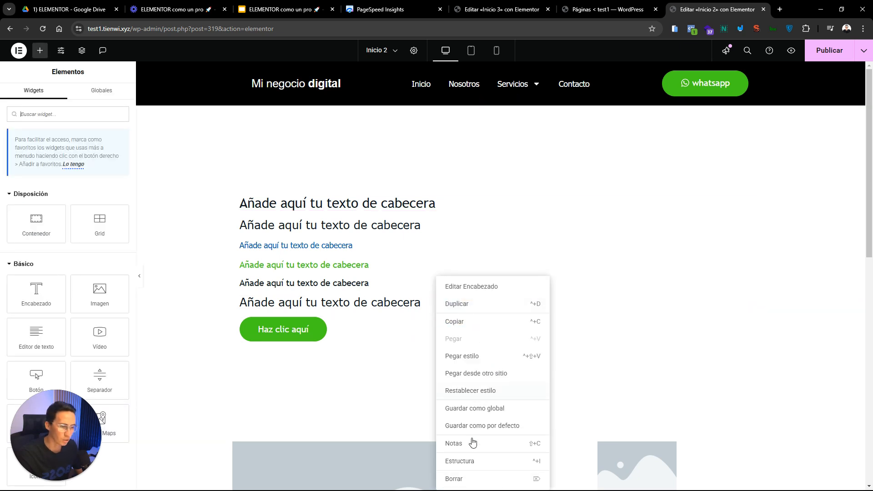
{"action": "left_click", "coordinate": [456, 479]}
{"action": "left_click", "coordinate": [829, 50]}
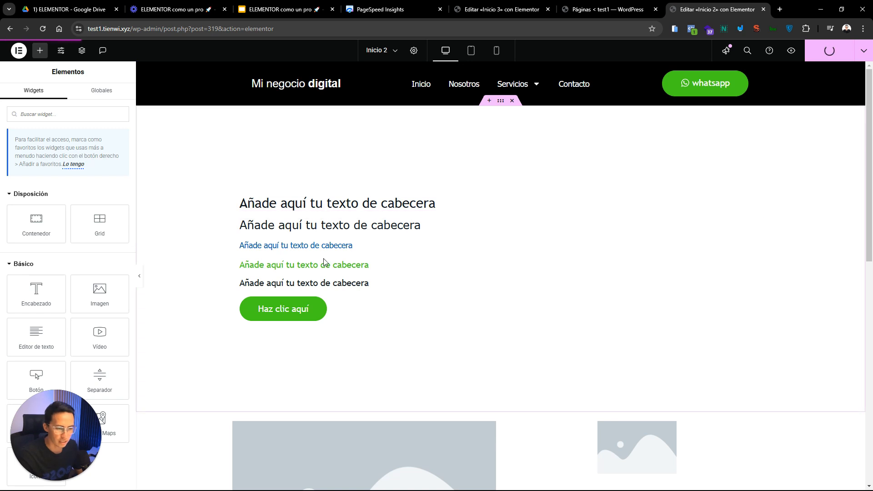
Duplicate the H5 heading as an H6 heading above the button and save the page.
{"action": "right_click", "coordinate": [420, 284]}
{"action": "left_click", "coordinate": [441, 306]}
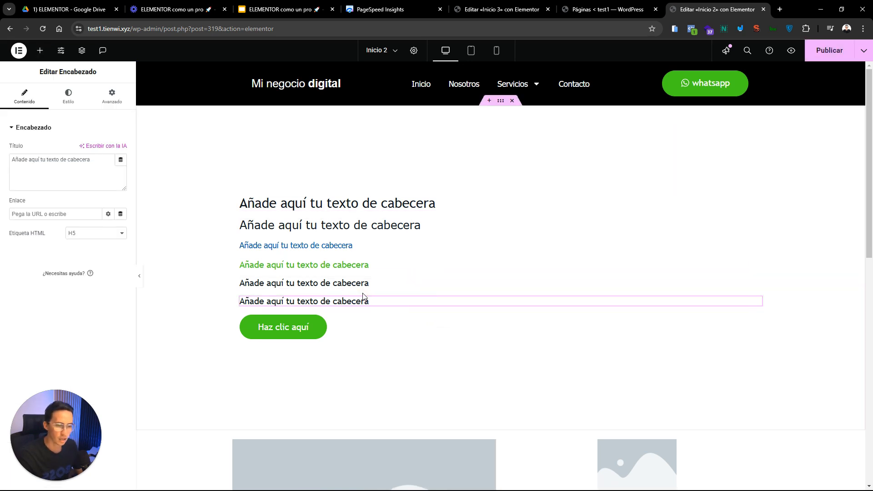
{"action": "left_click", "coordinate": [105, 232]}
{"action": "left_click", "coordinate": [101, 298]}
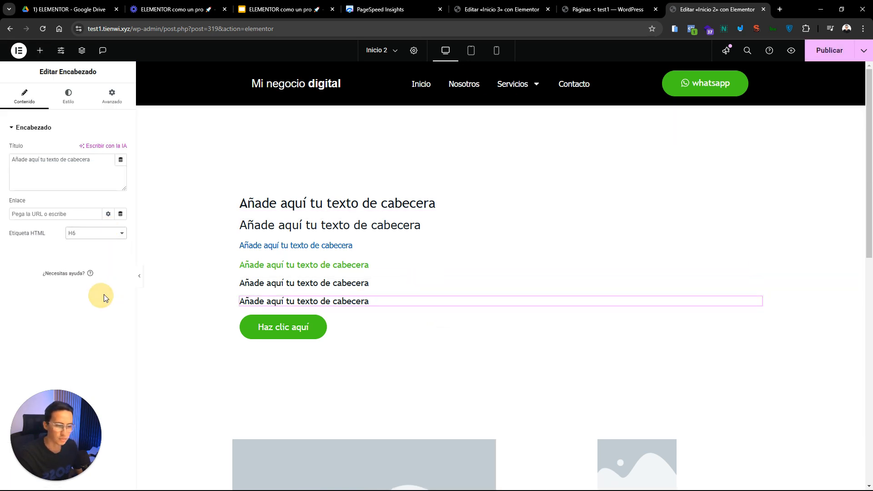
{"action": "key", "text": "ctrl+s"}
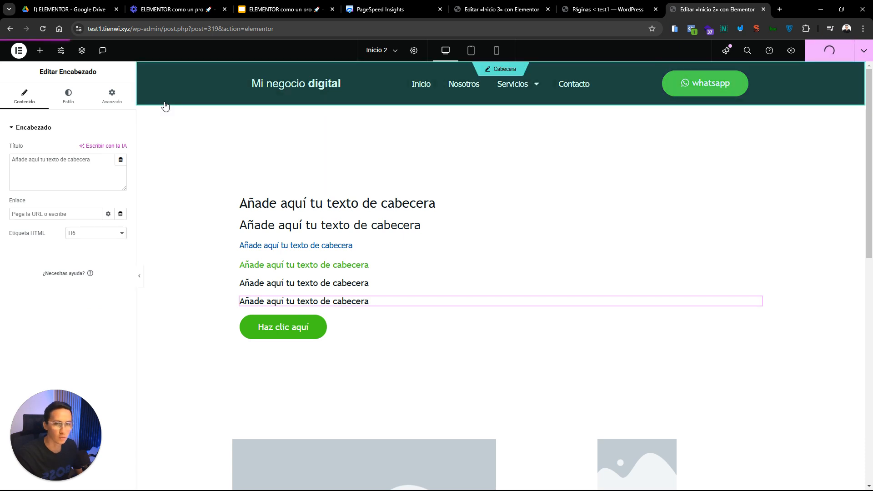
Open the theme typography in the site settings and assign the Textos global font to the body text.
{"action": "left_click", "coordinate": [60, 50]}
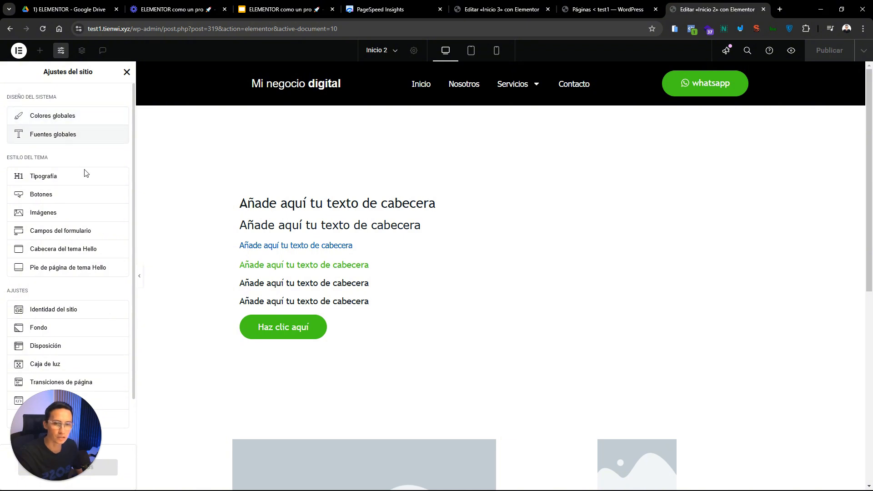
{"action": "left_click", "coordinate": [64, 176]}
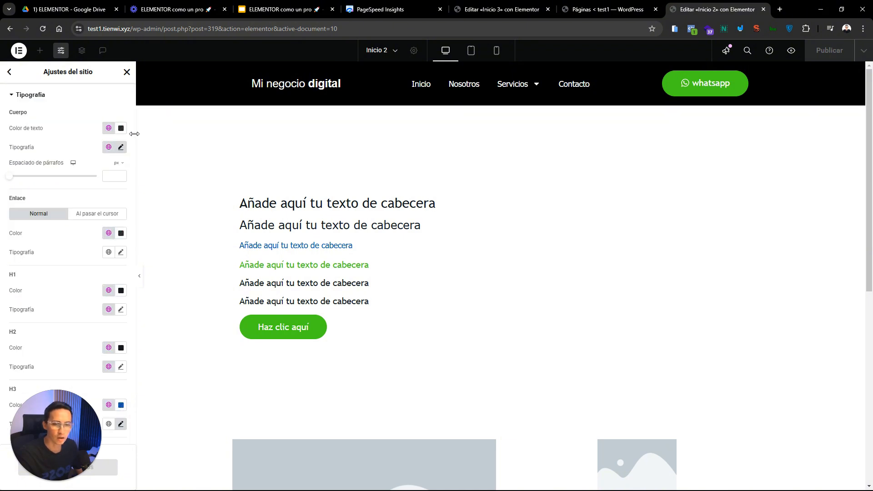
{"action": "left_click_drag", "start_coordinate": [134, 141], "coordinate": [134, 174]}
{"action": "left_click_drag", "start_coordinate": [77, 440], "coordinate": [280, 437]}
{"action": "left_click", "coordinate": [134, 157]}
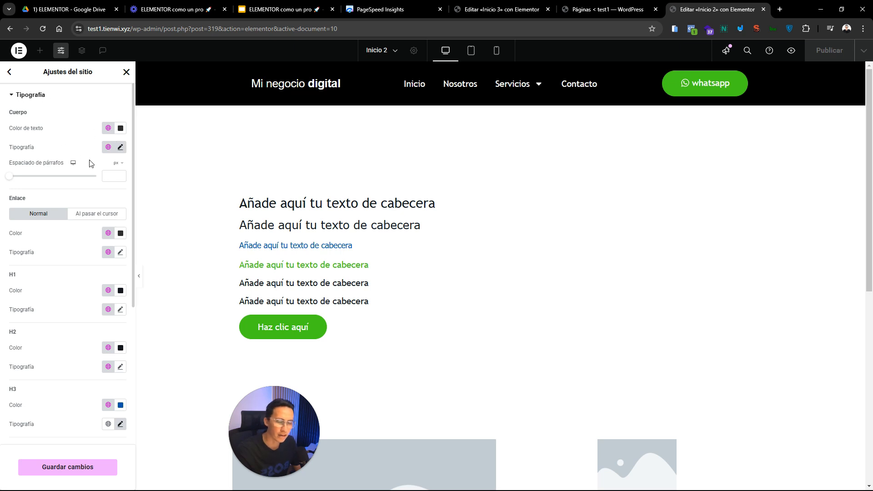
{"action": "left_click", "coordinate": [109, 148]}
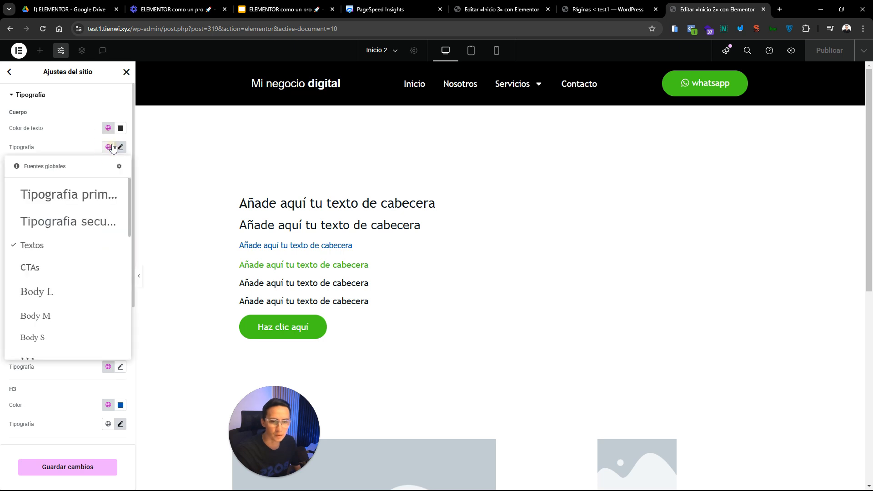
{"action": "left_click", "coordinate": [40, 248]}
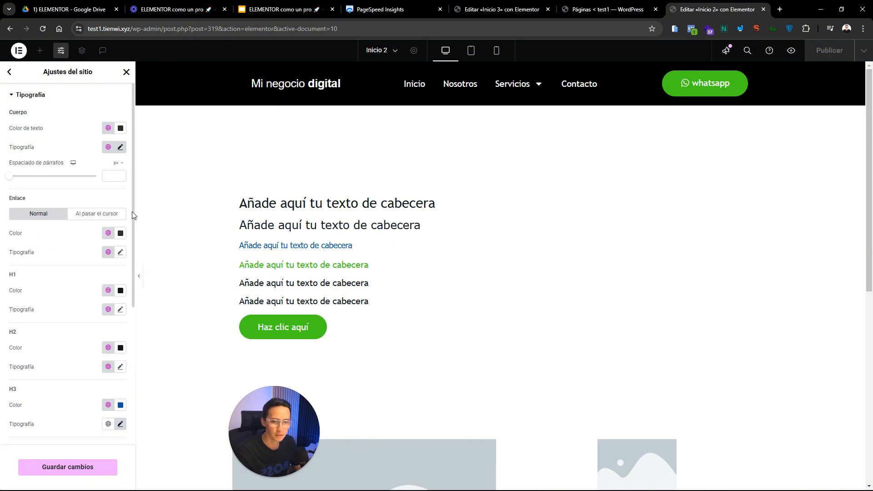
Assign the CTAs global font to the typography of normal-state links.
{"action": "scroll", "coordinate": [54, 181], "scroll_direction": "down", "scroll_amount": 2}
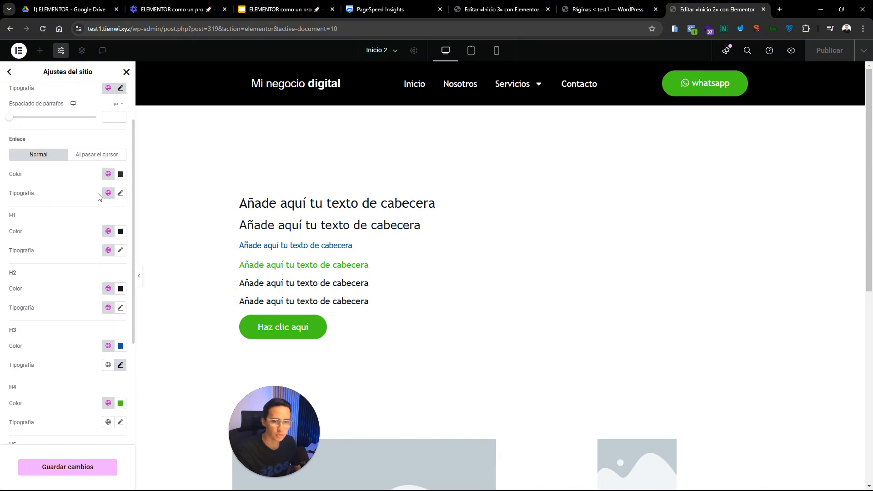
{"action": "left_click", "coordinate": [108, 193]}
{"action": "left_click", "coordinate": [39, 311]}
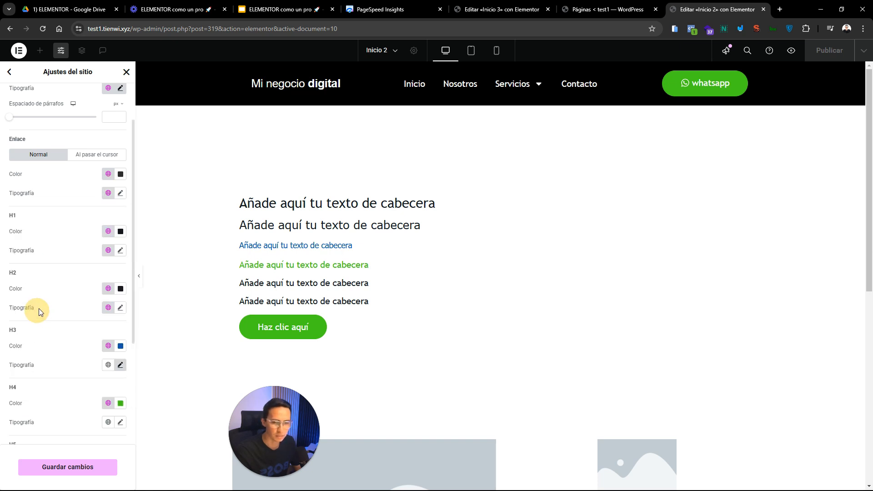
Assign the global font Tipografia primaria to H1 headings and Tipografia secundaria to H2 headings.
{"action": "left_click_drag", "start_coordinate": [133, 200], "coordinate": [134, 216]}
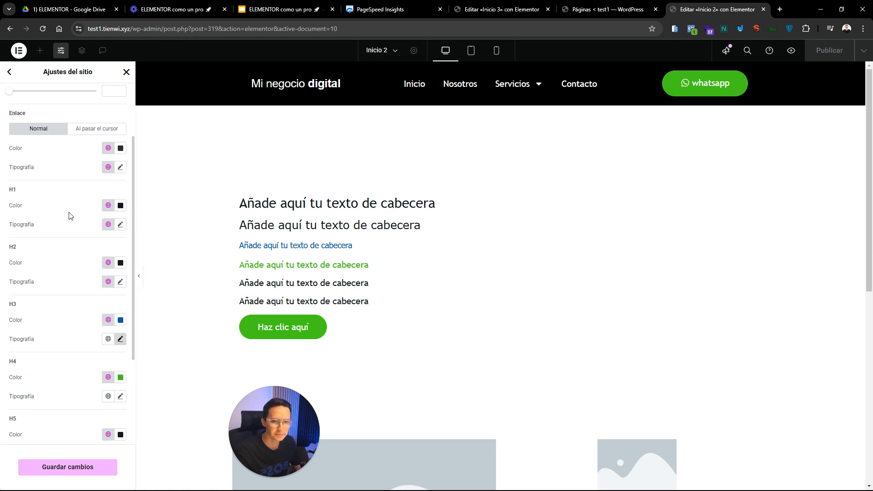
{"action": "left_click", "coordinate": [109, 224]}
{"action": "left_click", "coordinate": [80, 275]}
{"action": "left_click", "coordinate": [108, 282]}
{"action": "left_click", "coordinate": [66, 140]}
Assign the Textos global font to the typography of H3 and H4 headings.
{"action": "left_click", "coordinate": [108, 339]}
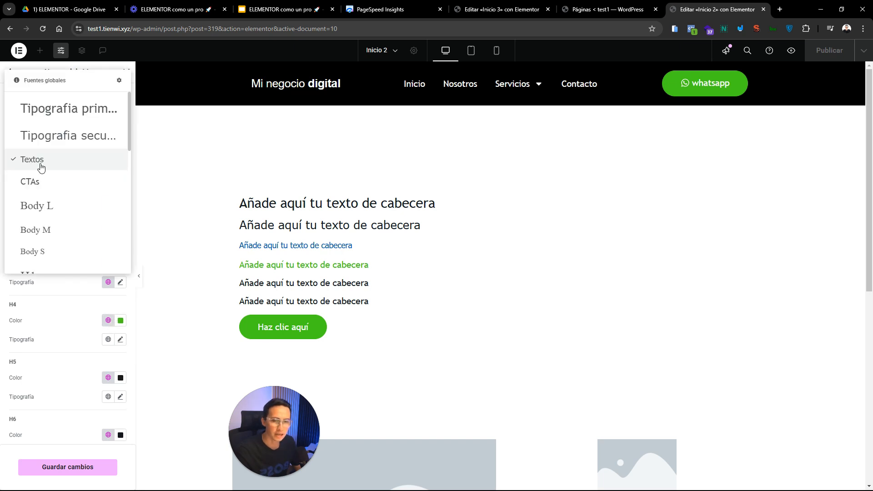
{"action": "left_click", "coordinate": [41, 165]}
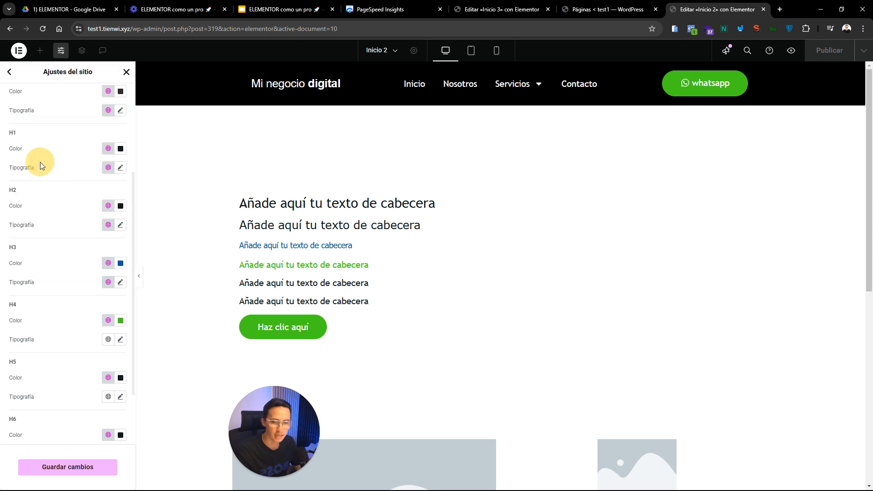
{"action": "left_click", "coordinate": [108, 339]}
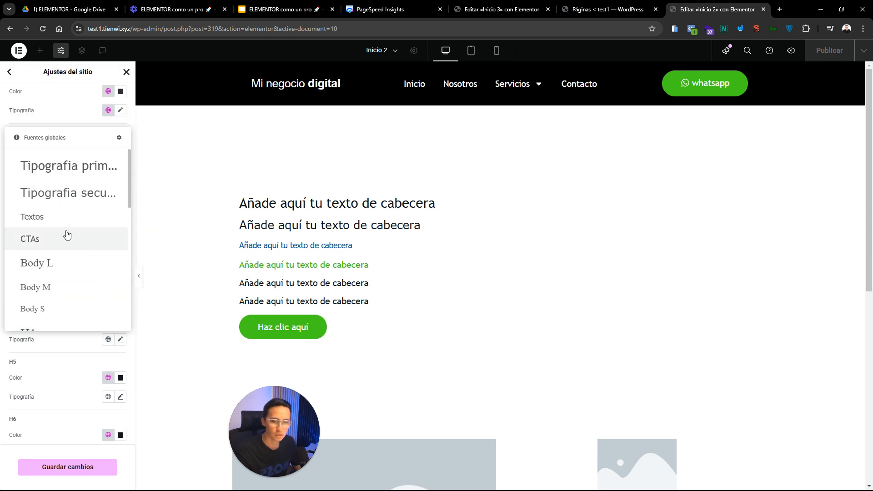
{"action": "left_click", "coordinate": [37, 217]}
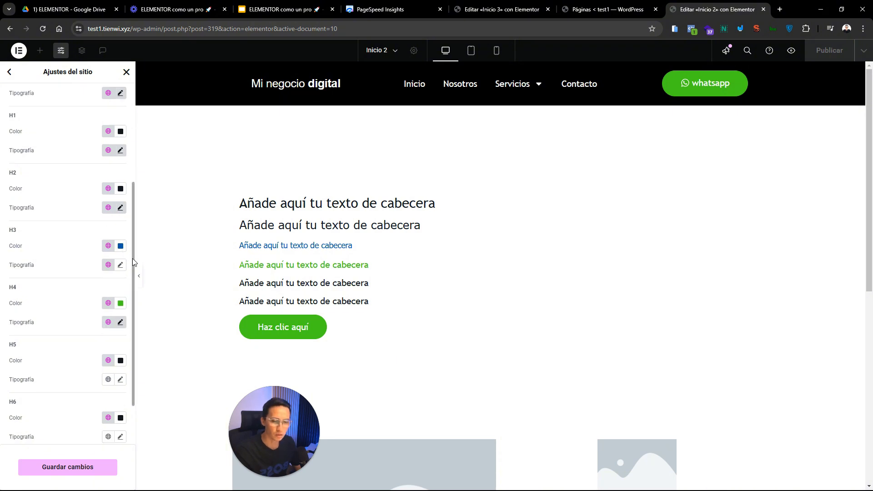
Assign the Textos global font to the typography of H5 and H6 headings.
{"action": "left_click_drag", "start_coordinate": [133, 262], "coordinate": [134, 298]}
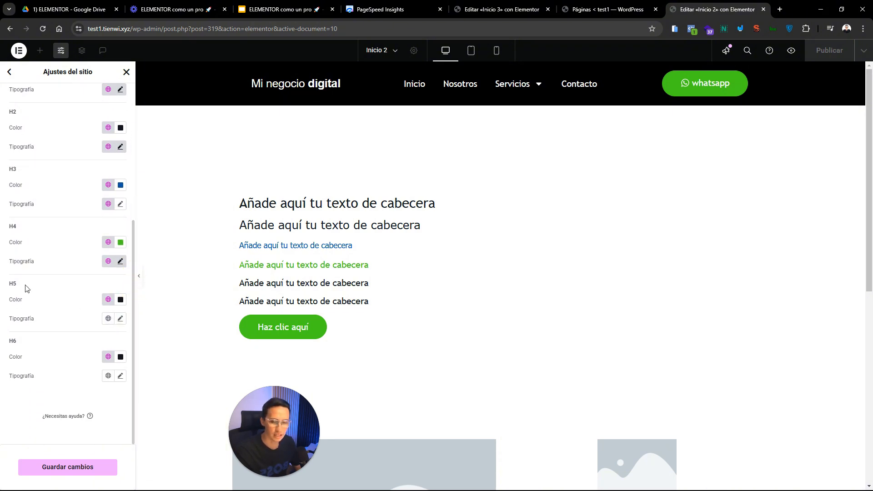
{"action": "left_click", "coordinate": [108, 319]}
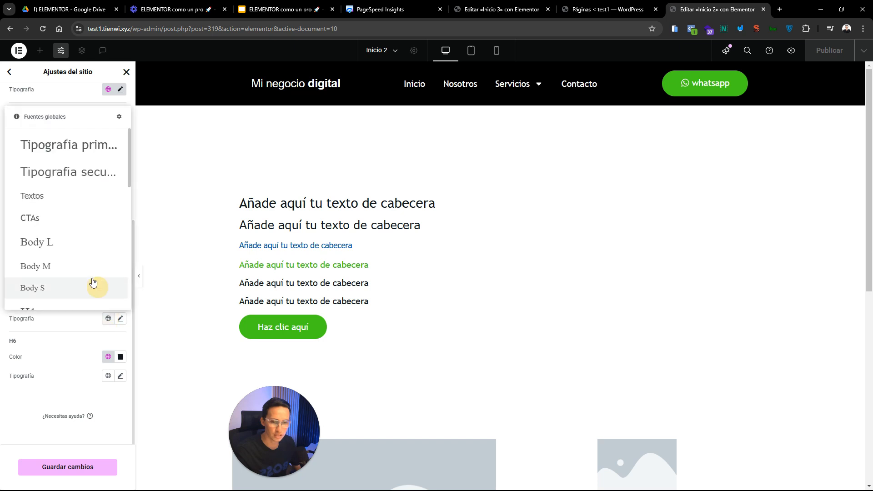
{"action": "left_click", "coordinate": [42, 197]}
{"action": "left_click", "coordinate": [108, 375]}
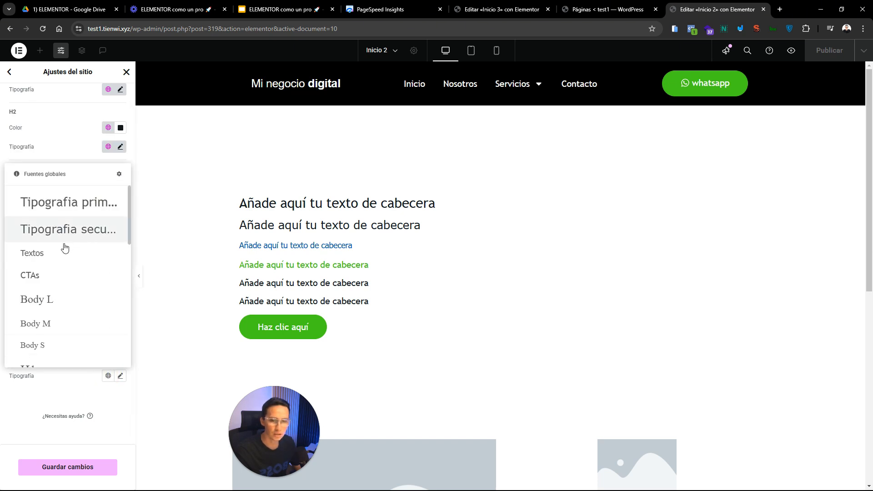
{"action": "left_click", "coordinate": [75, 377]}
{"action": "left_click", "coordinate": [108, 319]}
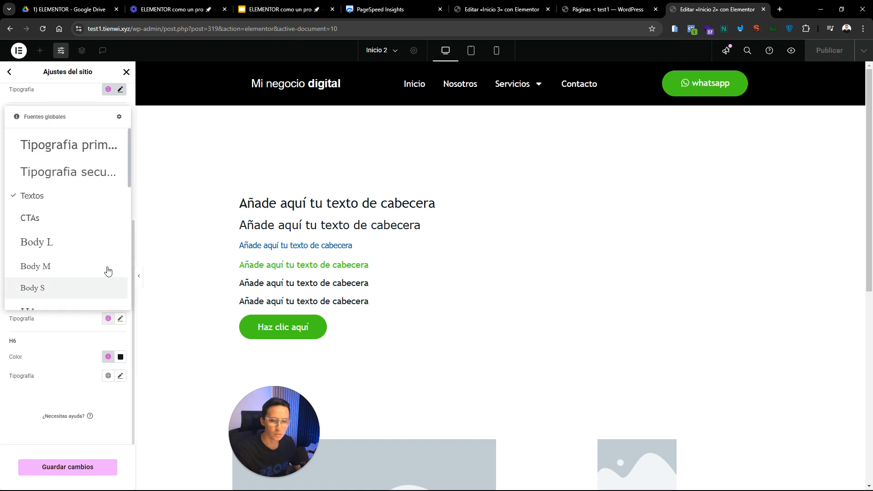
{"action": "left_click", "coordinate": [53, 201]}
{"action": "left_click", "coordinate": [107, 377]}
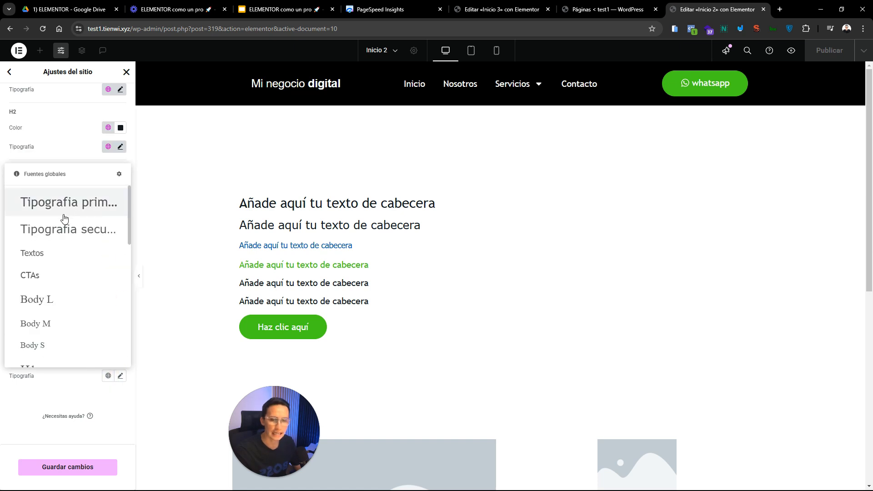
{"action": "left_click", "coordinate": [49, 258]}
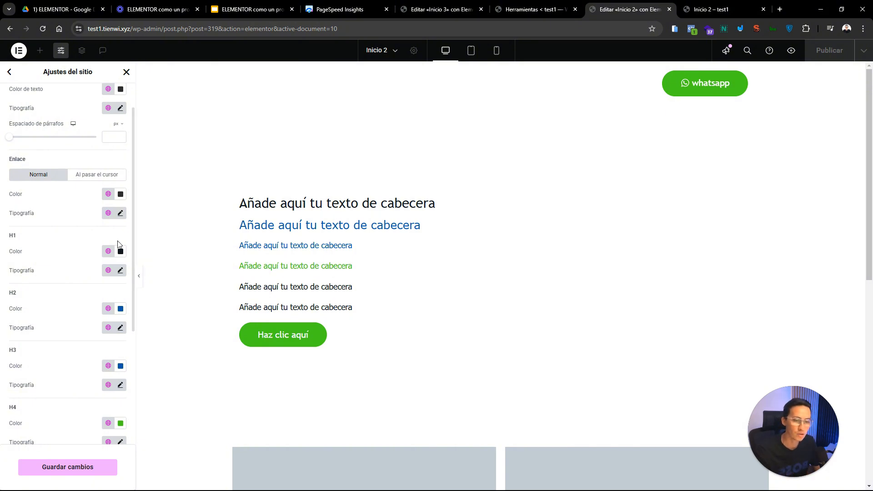
Check the global color assigned to body text and the global font assigned to normal-state links.
{"action": "left_click_drag", "start_coordinate": [132, 244], "coordinate": [133, 250]}
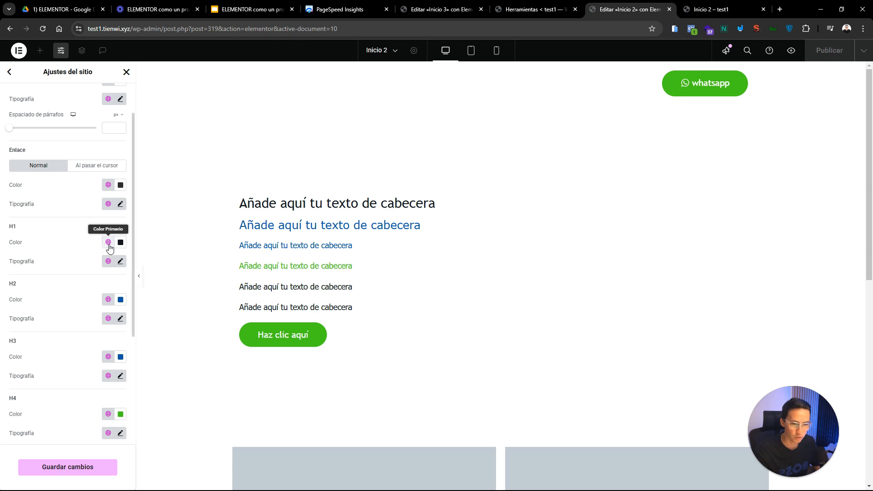
{"action": "left_click_drag", "start_coordinate": [131, 216], "coordinate": [133, 155]}
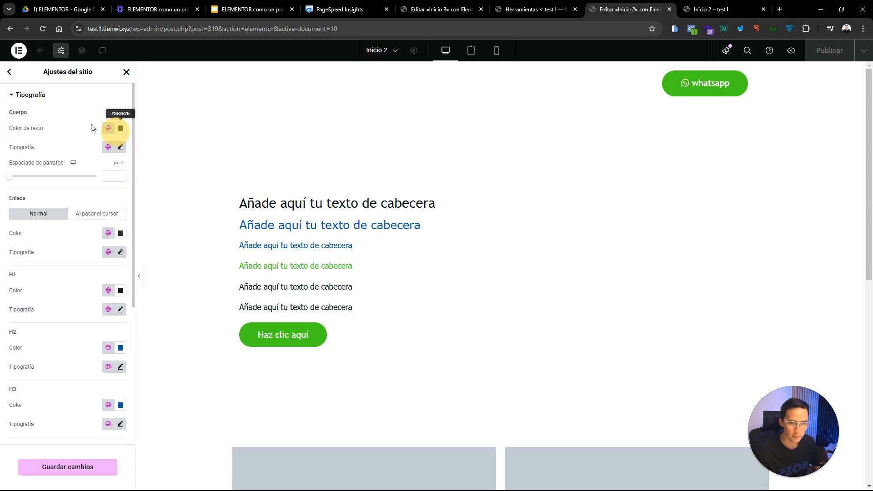
{"action": "left_click", "coordinate": [107, 128]}
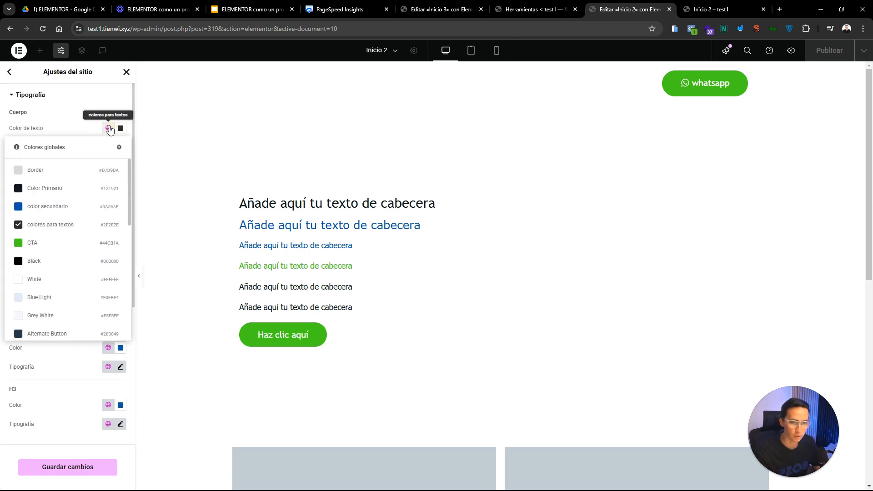
{"action": "left_click", "coordinate": [48, 224]}
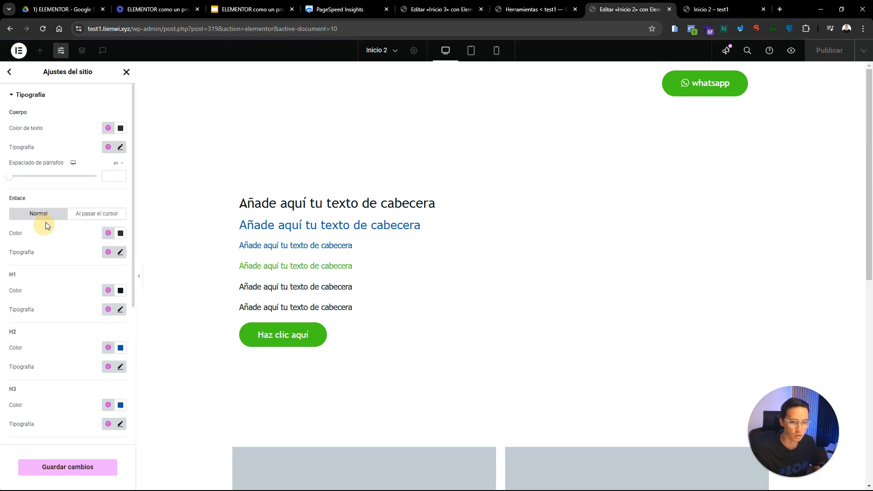
{"action": "left_click", "coordinate": [107, 252]}
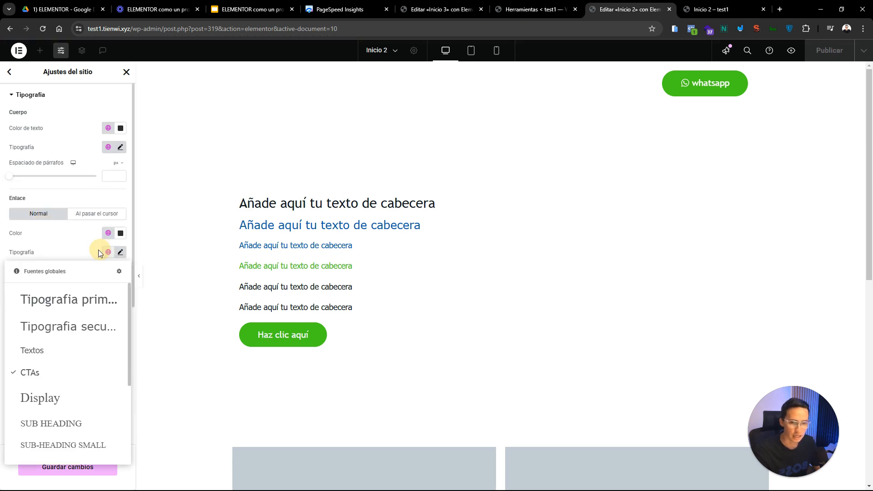
{"action": "left_click", "coordinate": [36, 373]}
Switch the H1 typography to Tipografia secundaria and restore it to Tipografia primaria.
{"action": "scroll", "coordinate": [135, 272], "scroll_direction": "down", "scroll_amount": 5}
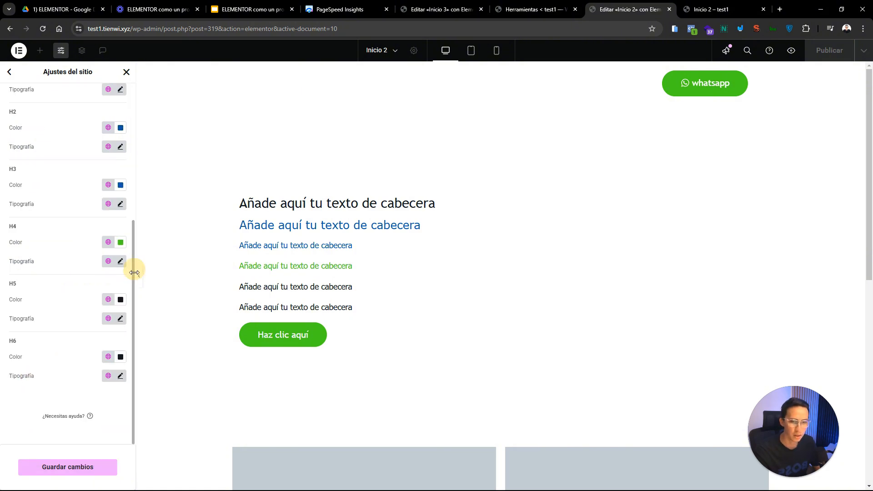
{"action": "left_click_drag", "start_coordinate": [132, 291], "coordinate": [132, 206]}
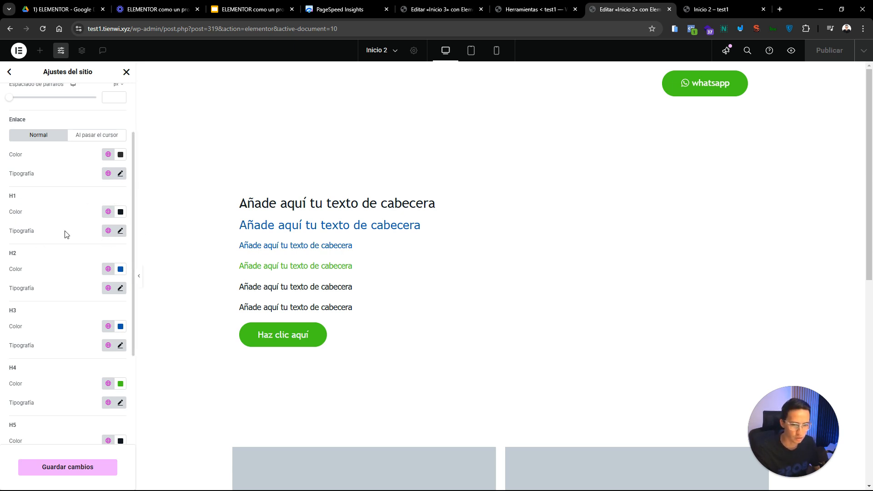
{"action": "left_click", "coordinate": [108, 230]}
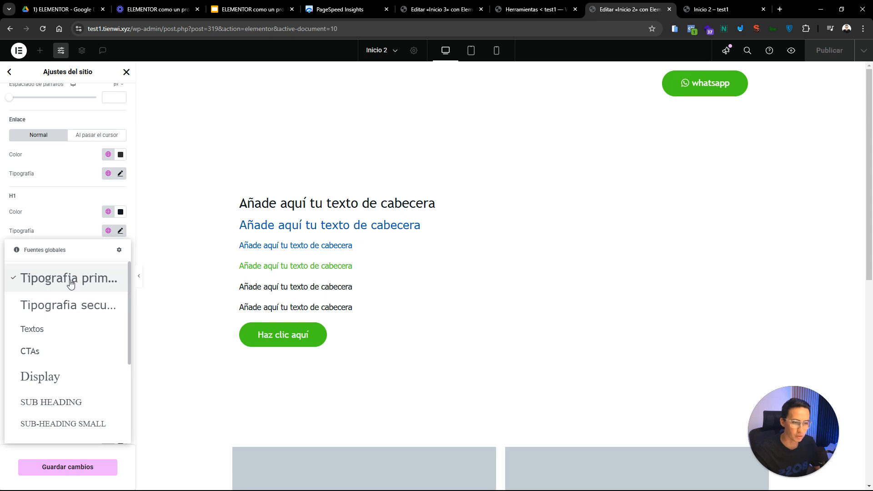
{"action": "left_click", "coordinate": [71, 283]}
{"action": "left_click", "coordinate": [109, 230]}
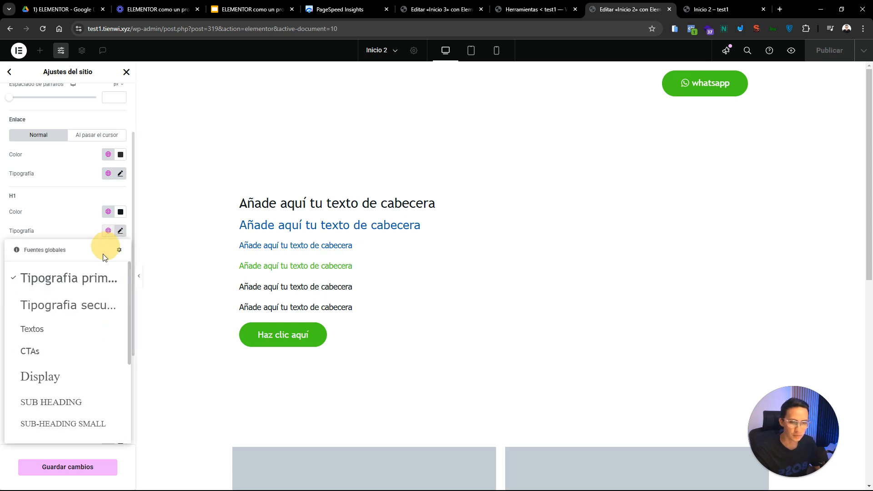
{"action": "left_click", "coordinate": [76, 303]}
{"action": "left_click", "coordinate": [107, 229]}
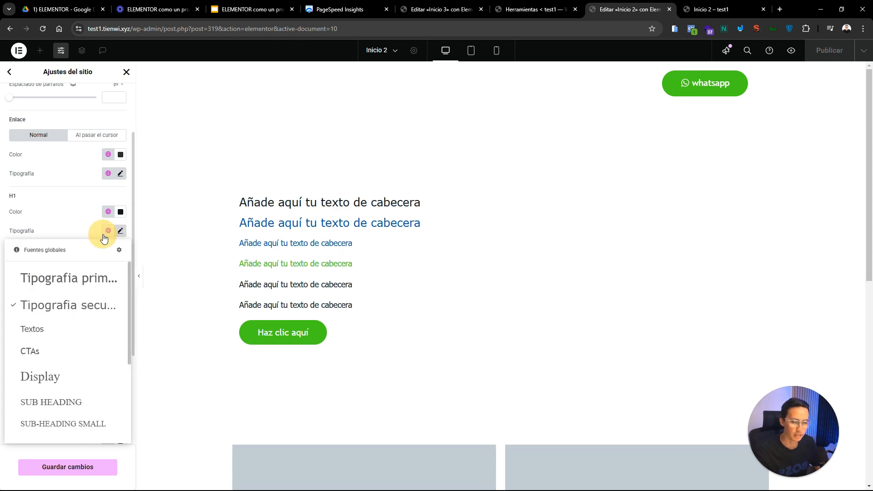
{"action": "left_click", "coordinate": [84, 284]}
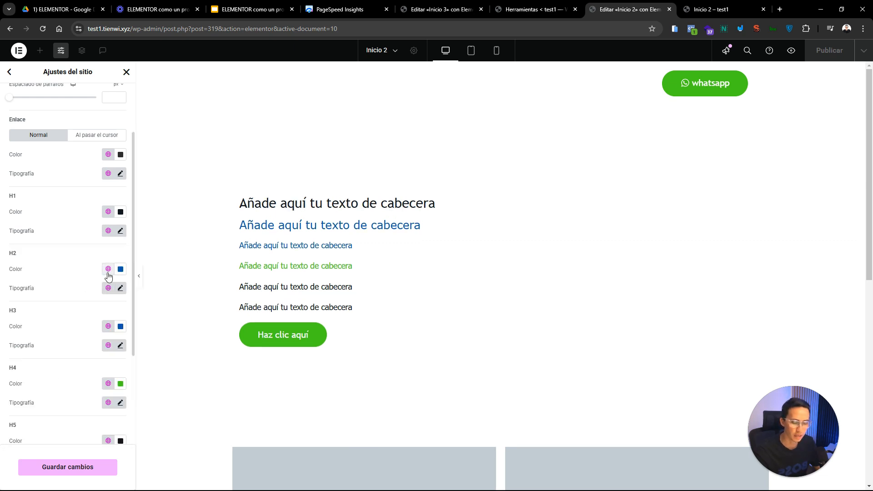
Assign the color secundario global color and the Tipografia secundaria global font to H2 headings.
{"action": "left_click", "coordinate": [108, 269]}
{"action": "left_click", "coordinate": [88, 269]}
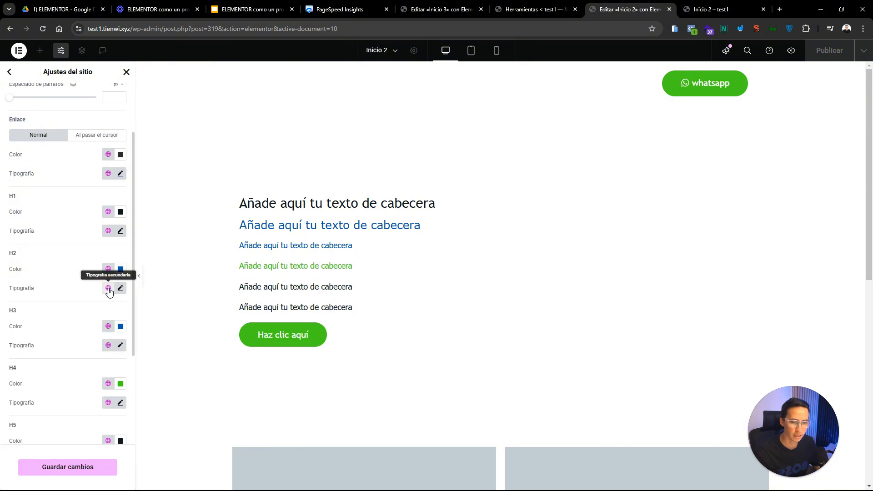
{"action": "left_click", "coordinate": [108, 288]}
{"action": "left_click", "coordinate": [63, 147]}
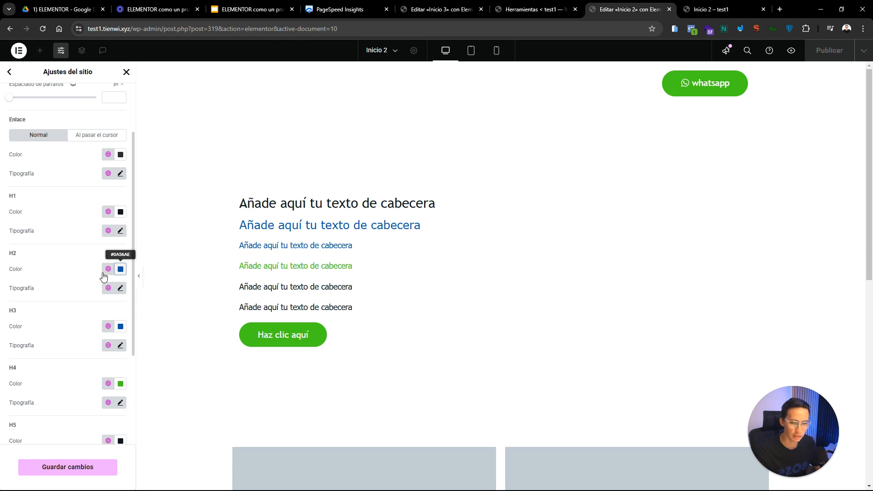
{"action": "left_click", "coordinate": [107, 268]}
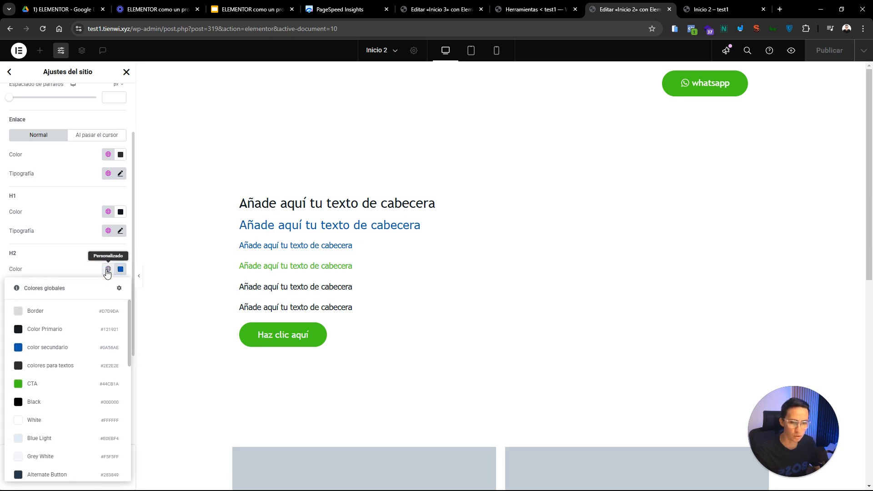
{"action": "left_click", "coordinate": [45, 348]}
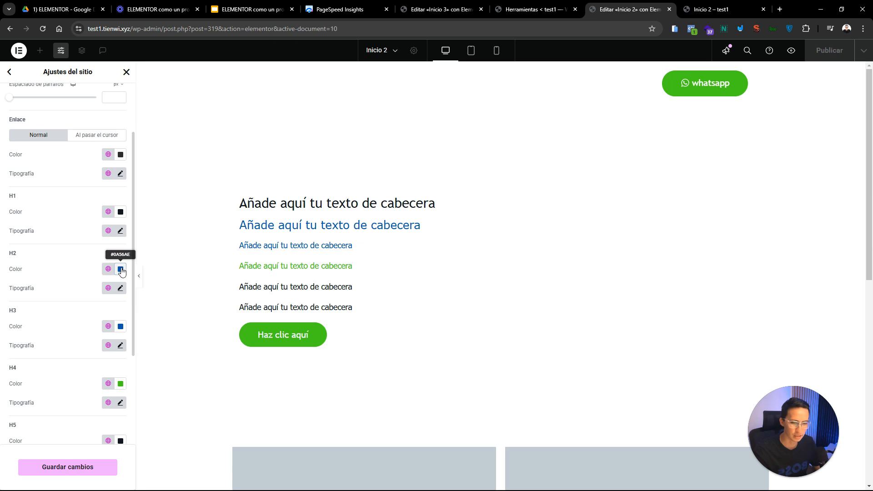
Try custom gray and blue shades on the H2 color and restore the color secundario global color.
{"action": "left_click", "coordinate": [121, 269]}
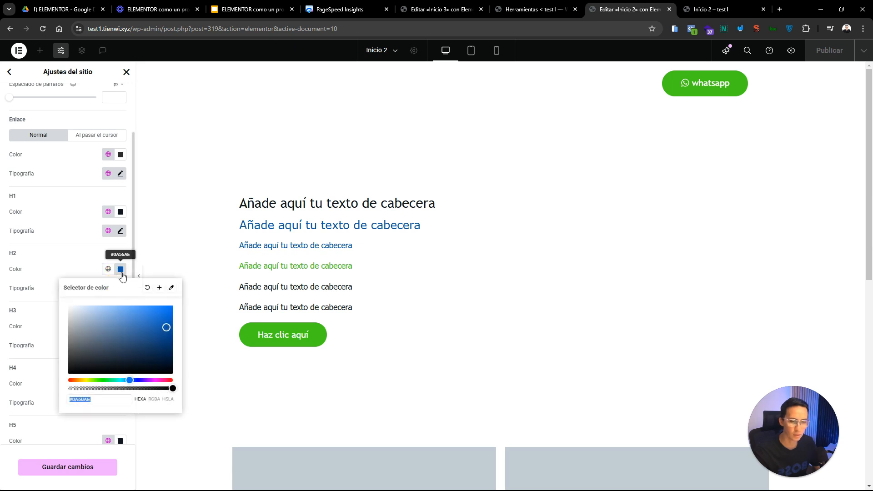
{"action": "left_click_drag", "start_coordinate": [165, 328], "coordinate": [69, 335]}
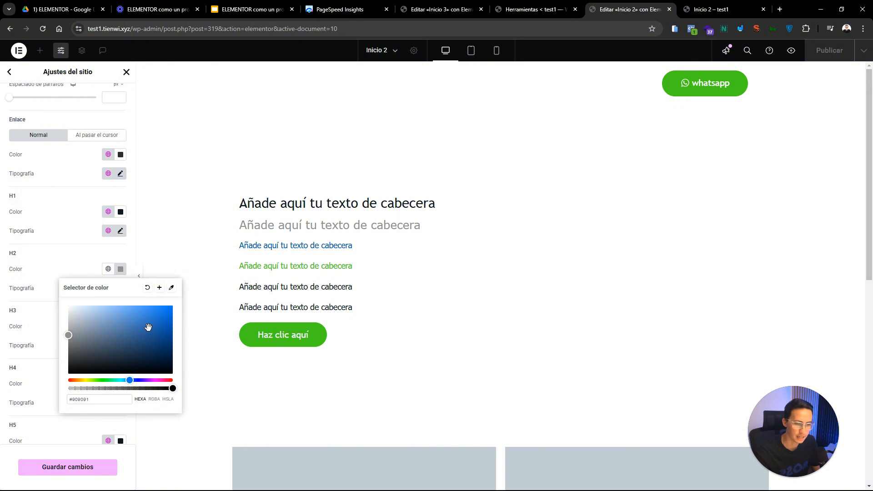
{"action": "left_click_drag", "start_coordinate": [149, 322], "coordinate": [173, 321]}
{"action": "left_click", "coordinate": [108, 269]}
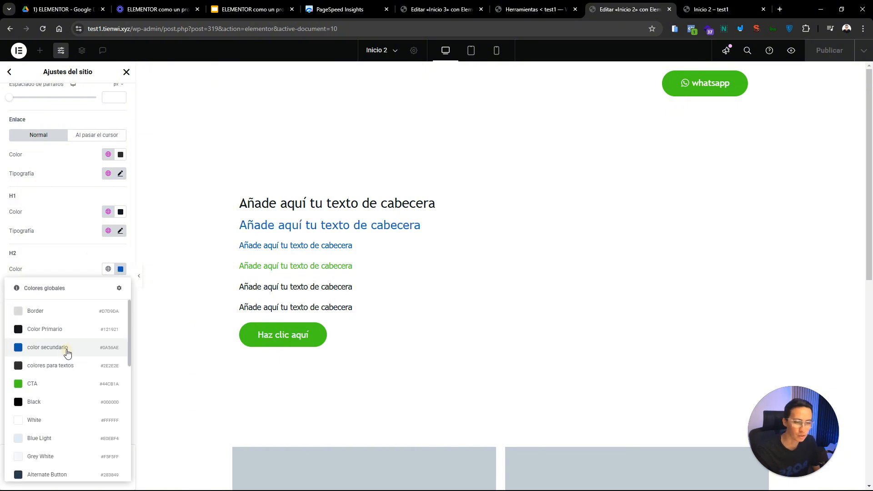
{"action": "left_click", "coordinate": [67, 350]}
Assign the colores para textos global color to H4, H5 and H6 headings.
{"action": "scroll", "coordinate": [87, 332], "scroll_direction": "down", "scroll_amount": 1}
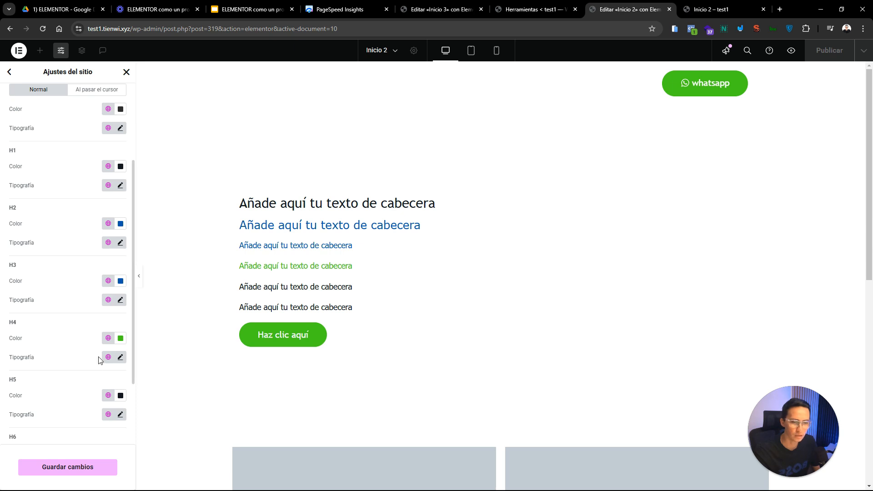
{"action": "left_click", "coordinate": [108, 338]}
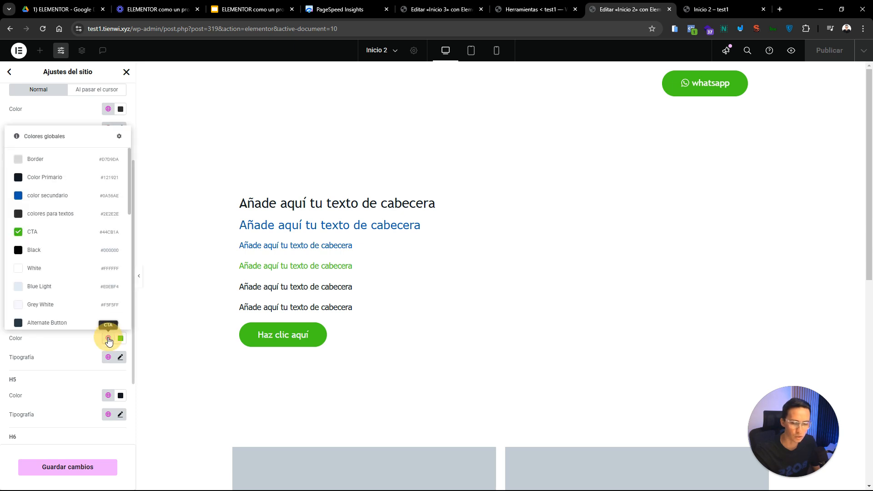
{"action": "left_click", "coordinate": [52, 215]}
{"action": "scroll", "coordinate": [107, 396], "scroll_direction": "up", "scroll_amount": 1}
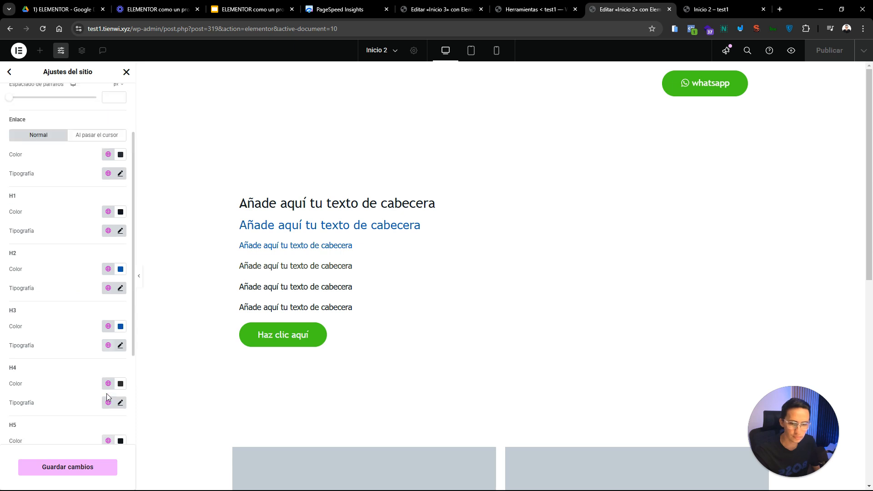
{"action": "scroll", "coordinate": [107, 389], "scroll_direction": "down", "scroll_amount": 2}
{"action": "left_click", "coordinate": [109, 354]}
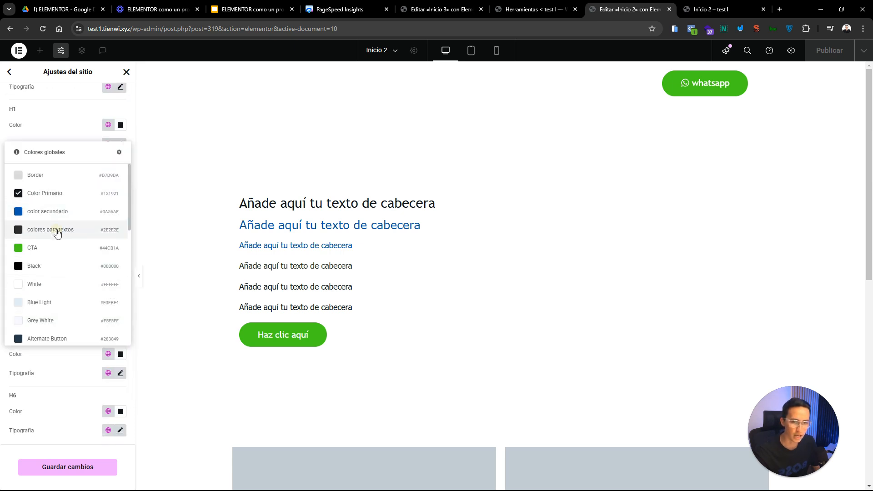
{"action": "left_click", "coordinate": [55, 231]}
{"action": "left_click", "coordinate": [105, 410]}
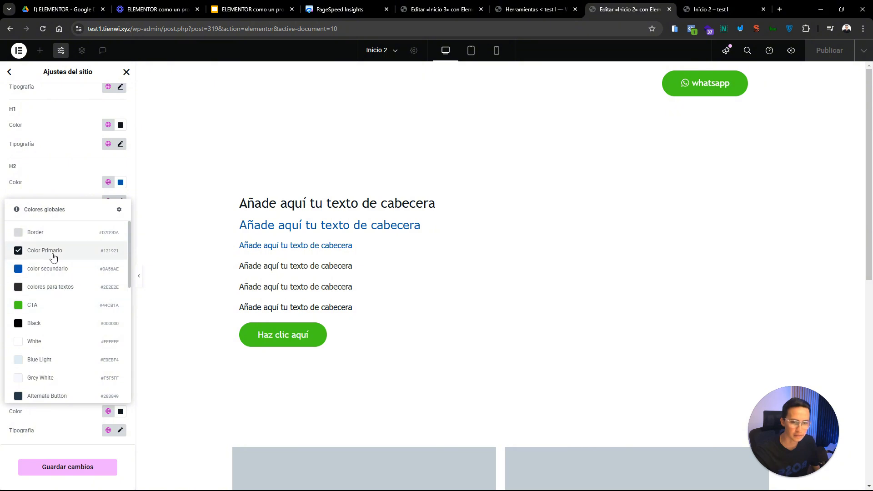
{"action": "left_click", "coordinate": [54, 286]}
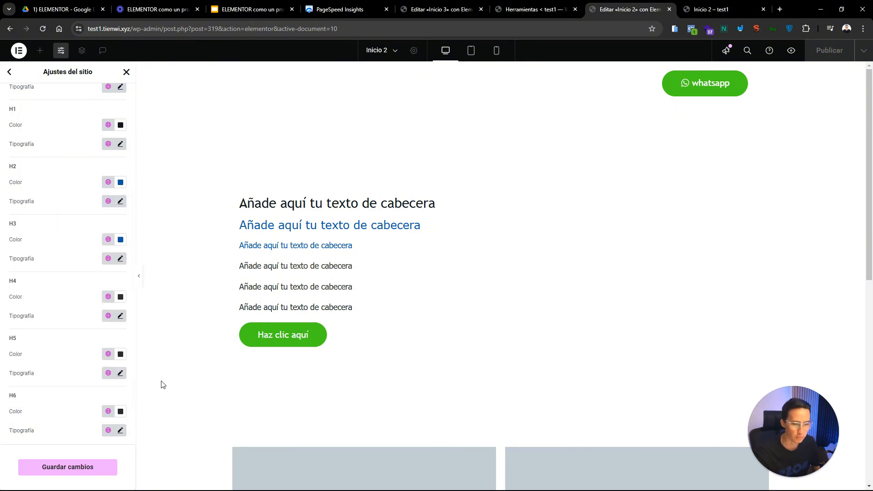
Try a custom H1 typography with the Arial family and reset the H1 typography settings.
{"action": "left_click", "coordinate": [121, 430]}
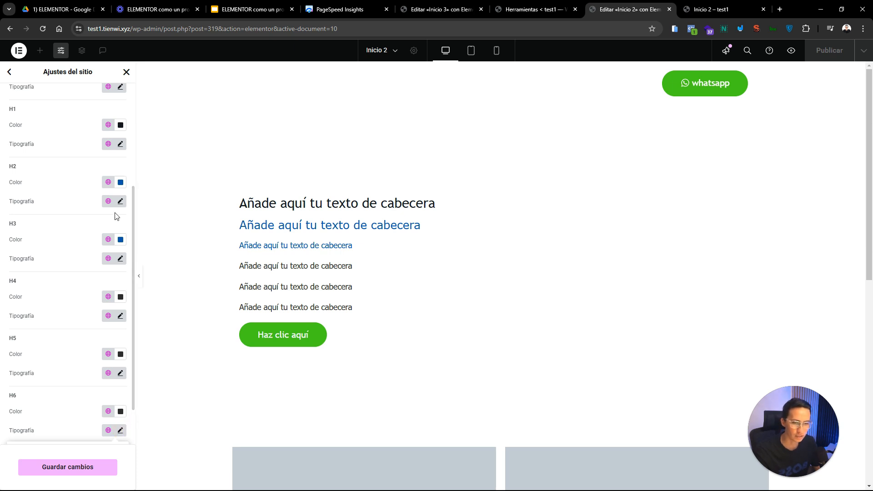
{"action": "left_click_drag", "start_coordinate": [132, 185], "coordinate": [132, 152]}
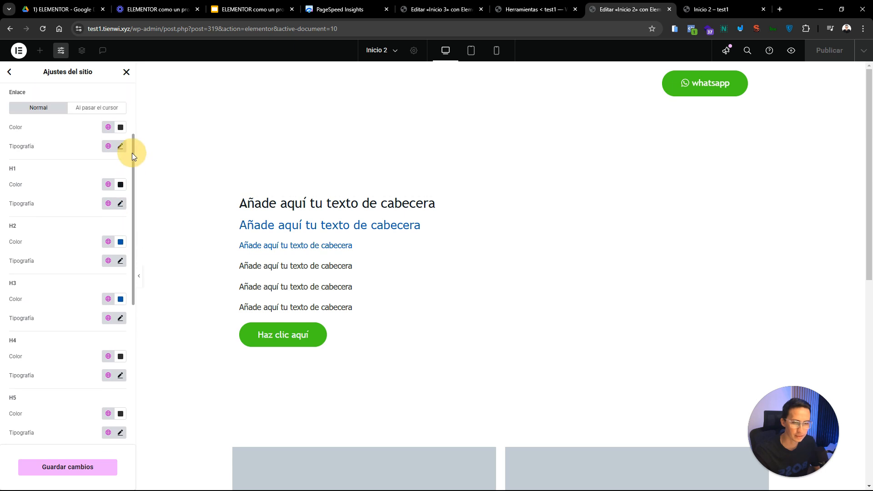
{"action": "left_click", "coordinate": [120, 203]}
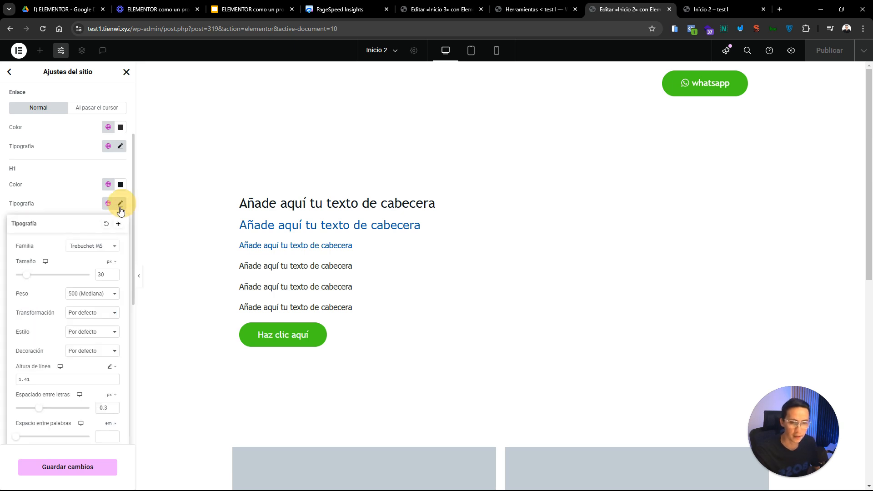
{"action": "left_click", "coordinate": [100, 247]}
{"action": "left_click", "coordinate": [77, 294]}
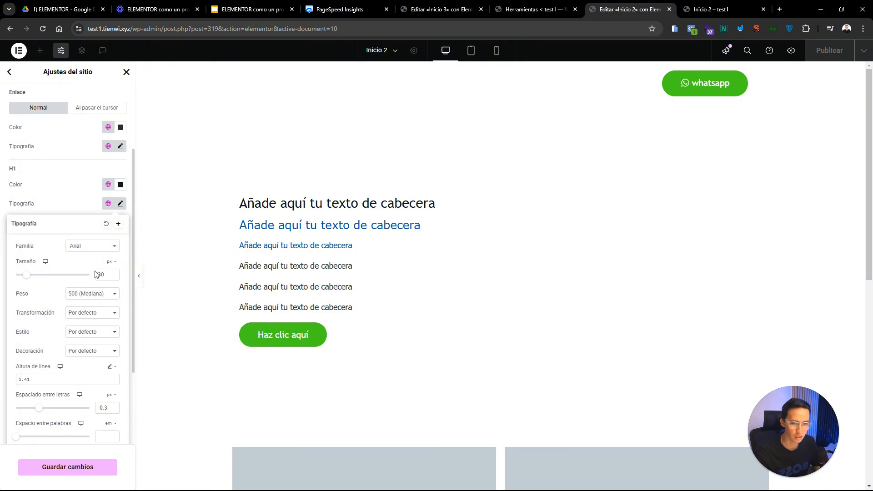
{"action": "double_click", "coordinate": [100, 273]}
{"action": "left_click", "coordinate": [107, 224]}
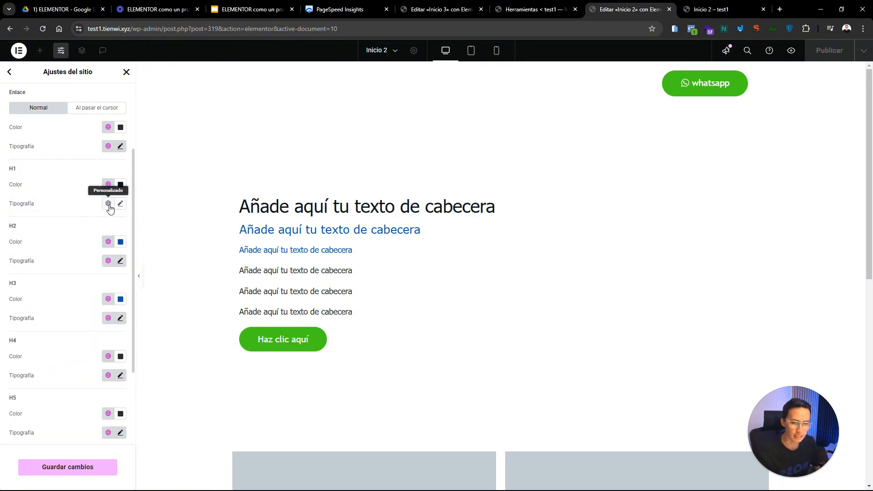
Assign the Tipografia primaria global font to H1, then customize its family, trying Tahoma and settling on Times New Roman.
{"action": "left_click", "coordinate": [109, 203]}
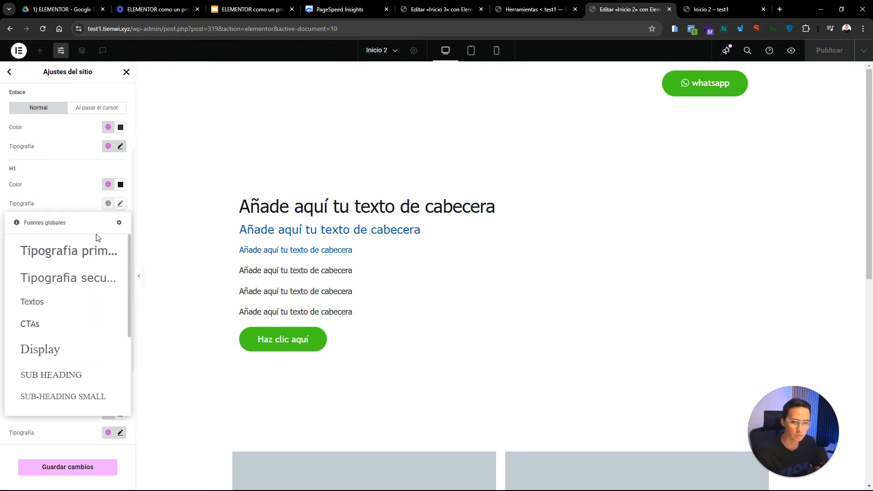
{"action": "left_click", "coordinate": [108, 248]}
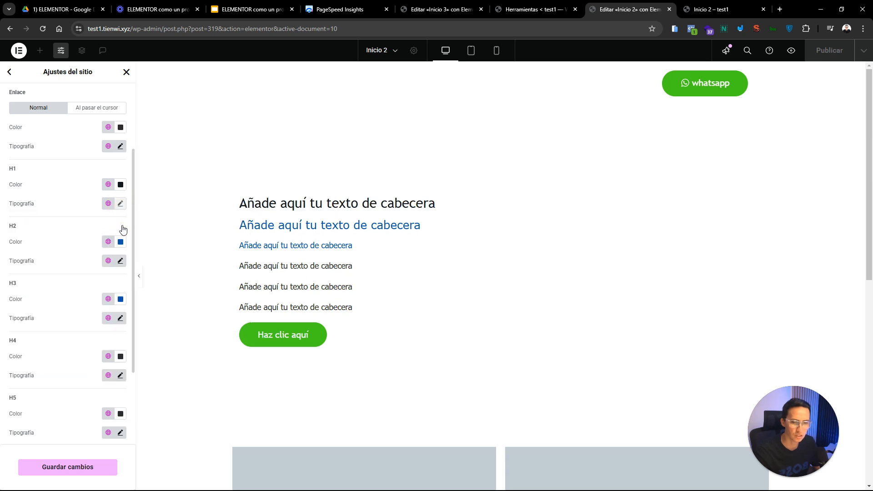
{"action": "scroll", "coordinate": [121, 203], "scroll_direction": "up", "scroll_amount": 3}
{"action": "left_click", "coordinate": [122, 312]}
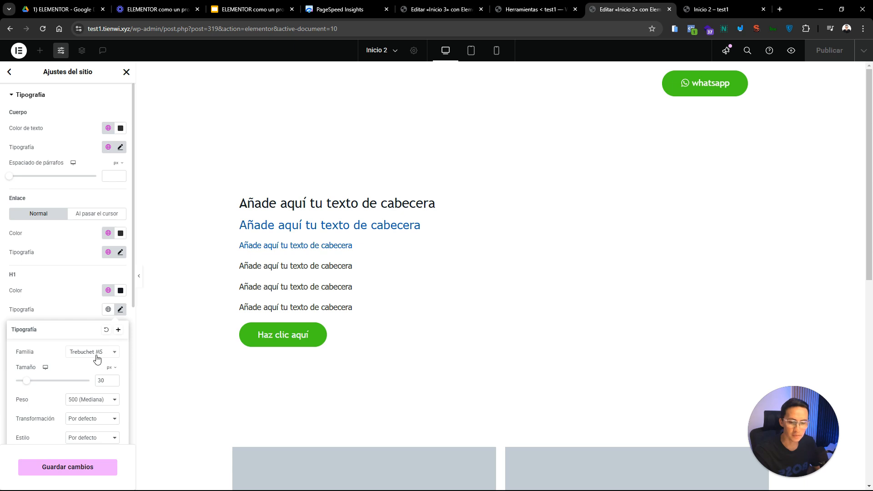
{"action": "left_click", "coordinate": [90, 359]}
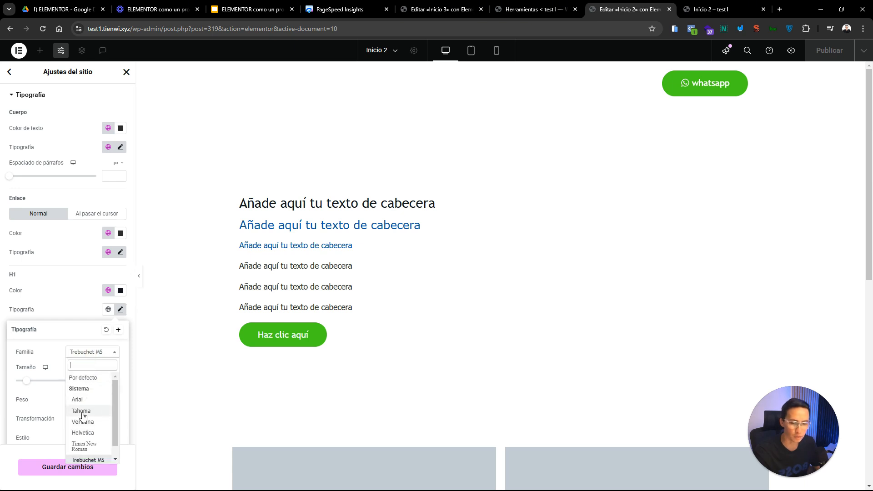
{"action": "left_click", "coordinate": [83, 411]}
{"action": "left_click", "coordinate": [91, 352]}
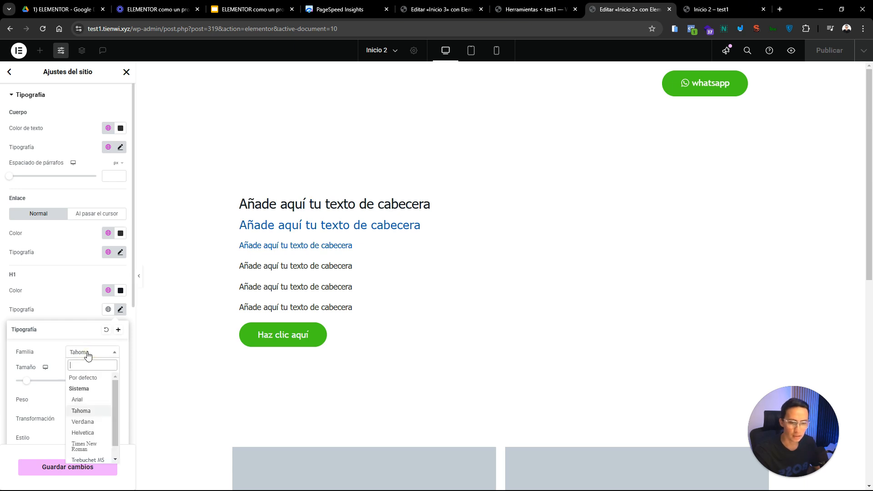
{"action": "left_click", "coordinate": [91, 438]}
Try a 45 px desktop font size for H1 and settle on 50 px.
{"action": "double_click", "coordinate": [108, 381]}
{"action": "type", "text": "45"}
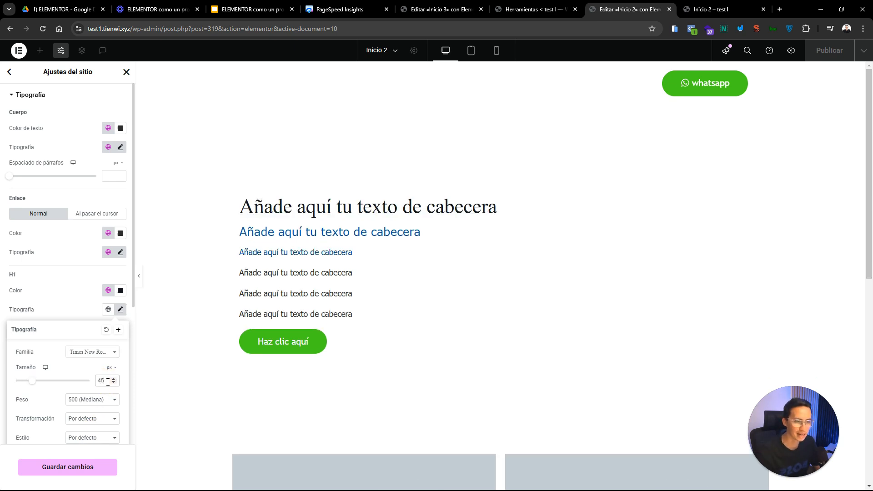
{"action": "double_click", "coordinate": [107, 382]}
{"action": "type", "text": "50"}
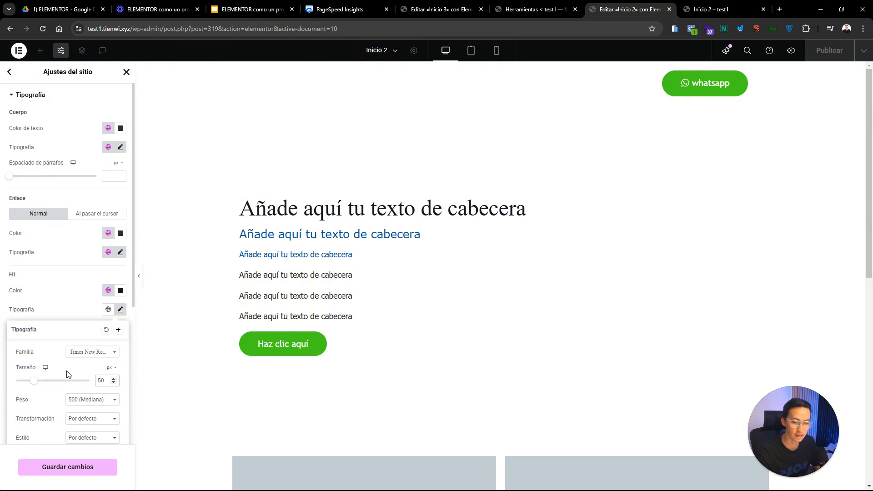
Set the H1 font size for mobile to 35 px after trying 25 px, and return to the desktop view and the site settings overview.
{"action": "mouse_move", "coordinate": [45, 367]}
{"action": "left_click", "coordinate": [45, 400]}
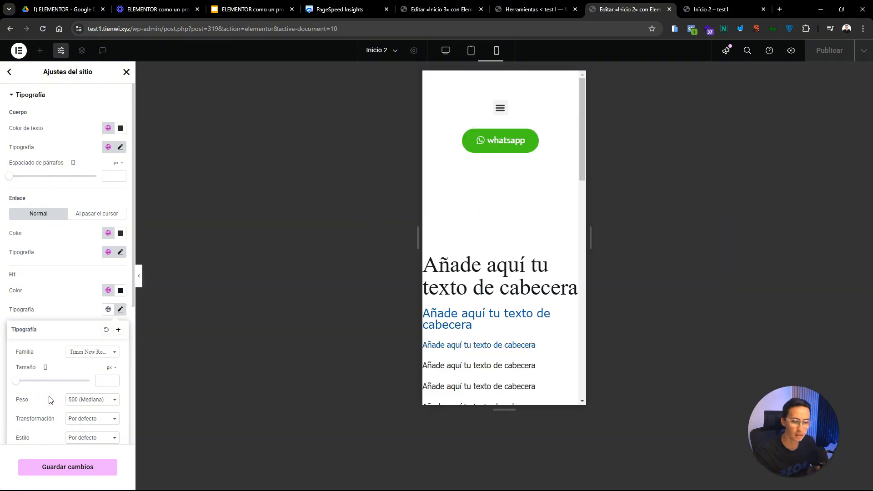
{"action": "left_click", "coordinate": [112, 381]}
{"action": "type", "text": "25"}
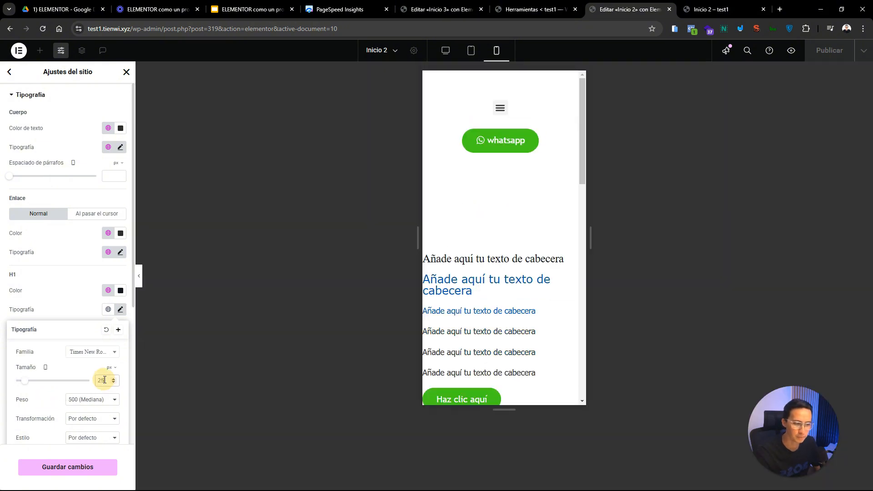
{"action": "double_click", "coordinate": [104, 380]}
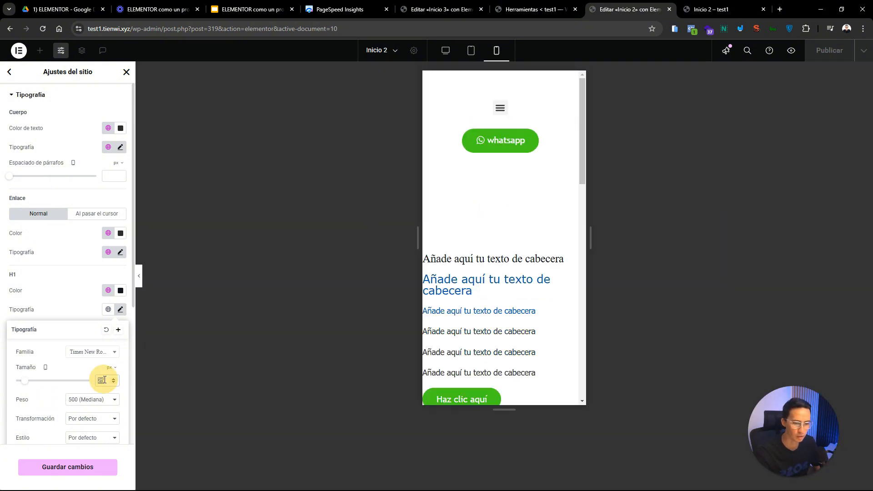
{"action": "type", "text": "30"}
{"action": "key", "text": "BackSpace"}
{"action": "type", "text": "5"}
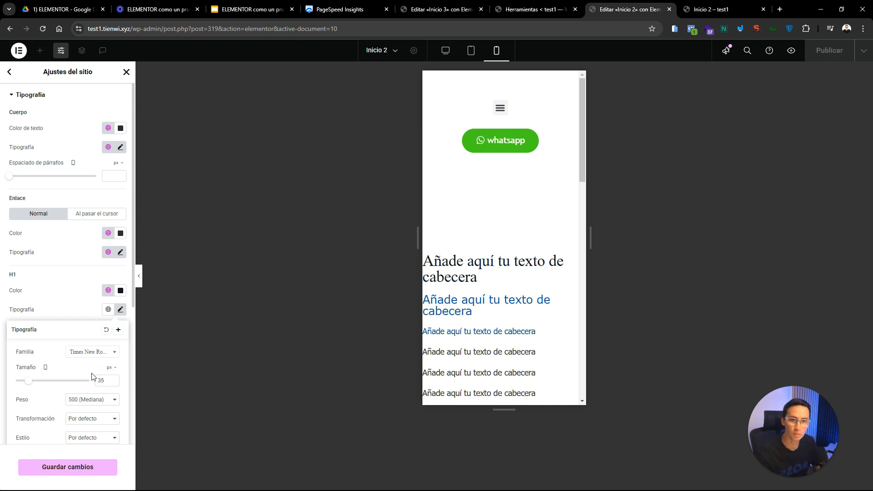
{"action": "left_click", "coordinate": [45, 367]}
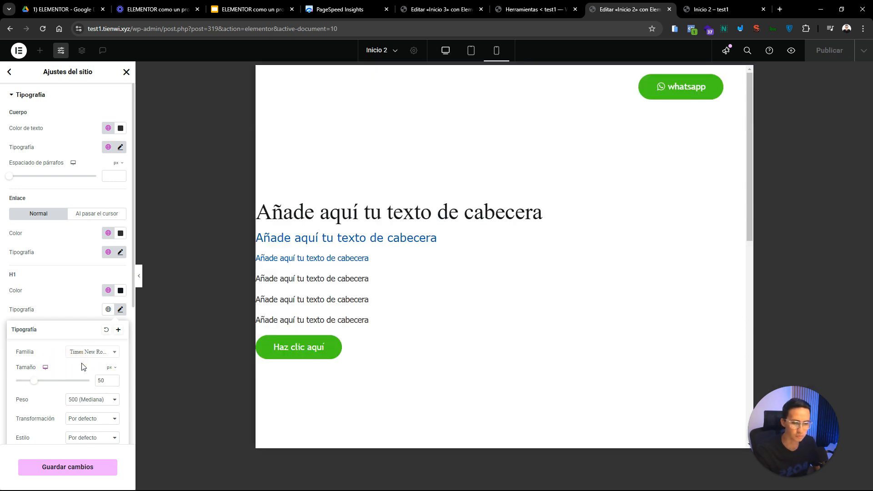
{"action": "scroll", "coordinate": [92, 128], "scroll_direction": "up", "scroll_amount": 1}
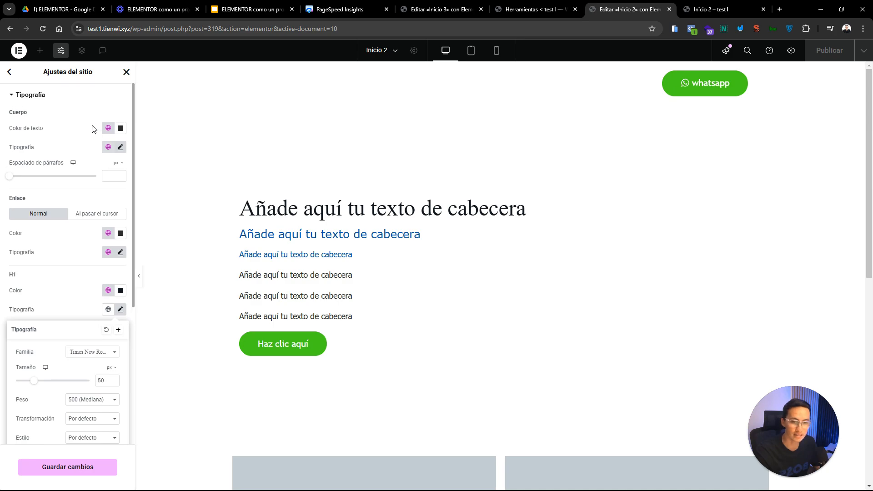
{"action": "left_click", "coordinate": [9, 71]}
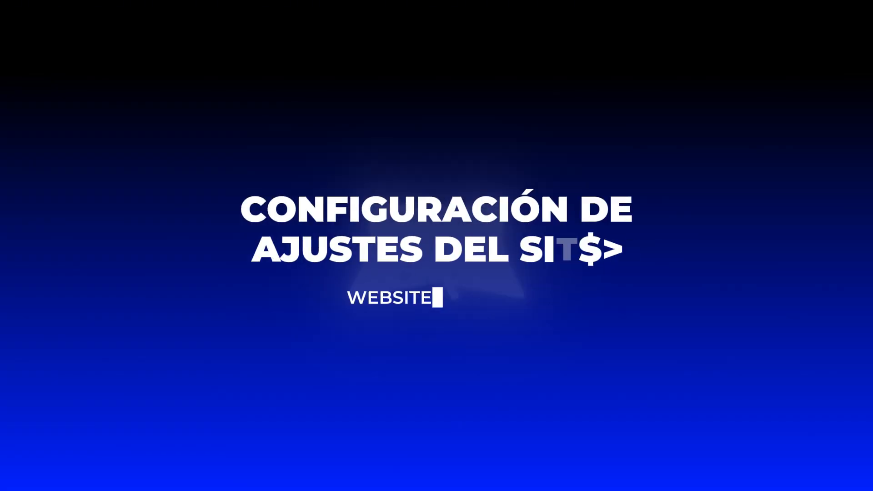
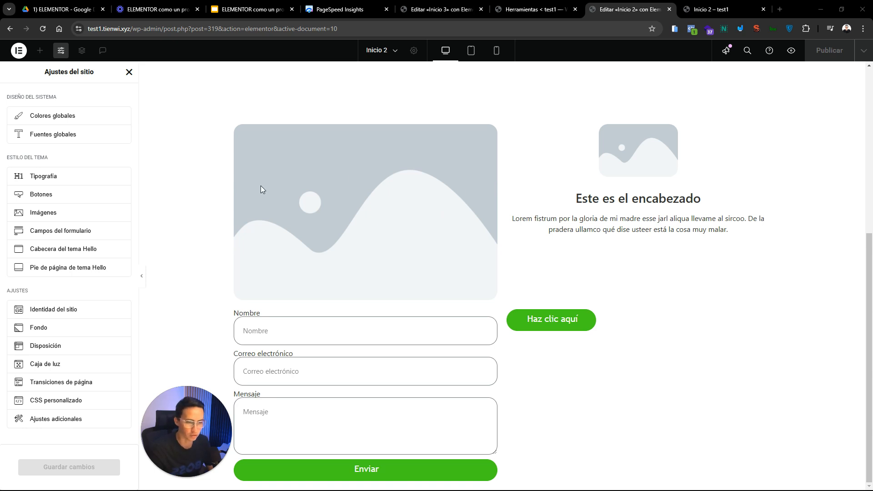
Try 10 px and 20 px border radii on all sides of the theme buttons and settle on 20 px.
{"action": "left_click", "coordinate": [46, 195]}
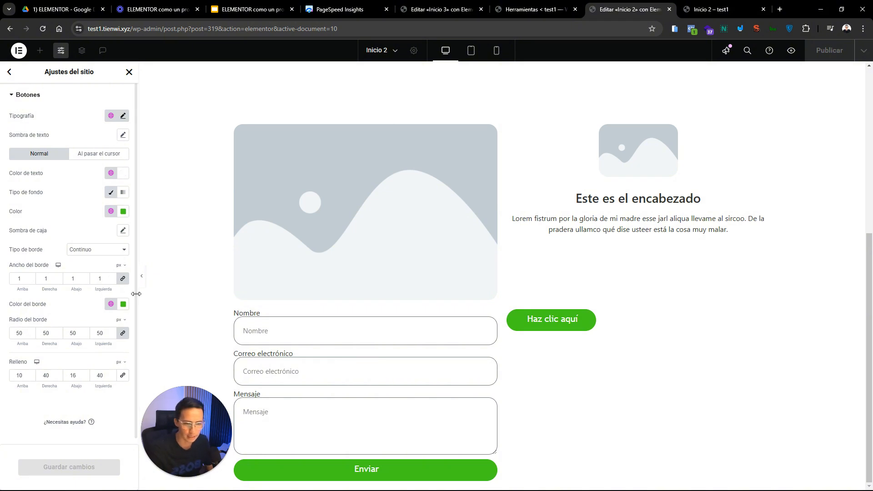
{"action": "scroll", "coordinate": [91, 314], "scroll_direction": "down", "scroll_amount": 1}
{"action": "left_click", "coordinate": [21, 329]}
{"action": "double_click", "coordinate": [21, 329]}
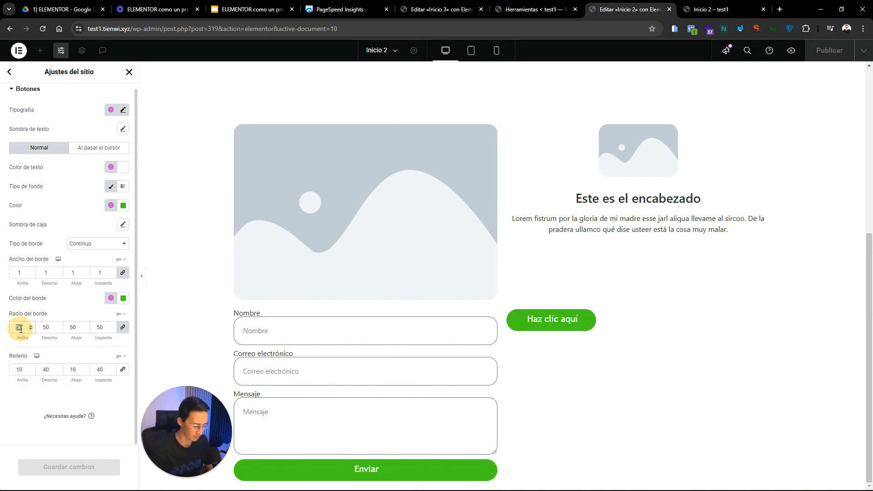
{"action": "type", "text": "10"}
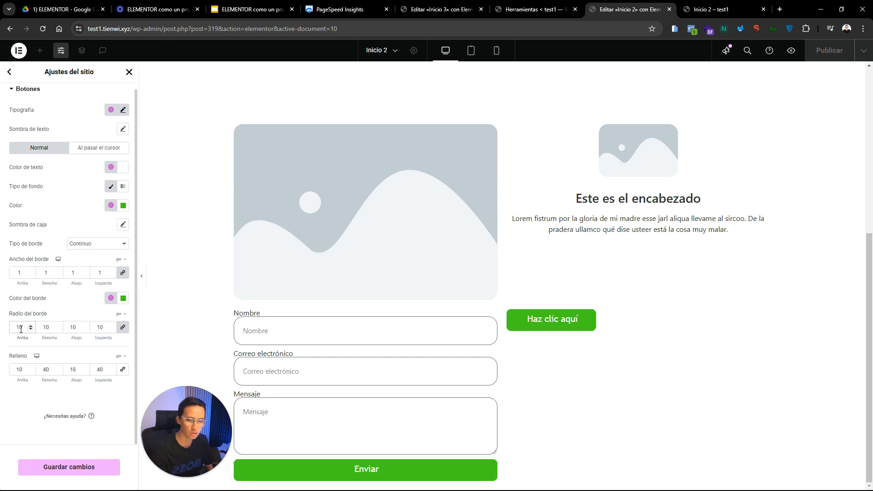
{"action": "double_click", "coordinate": [20, 329]}
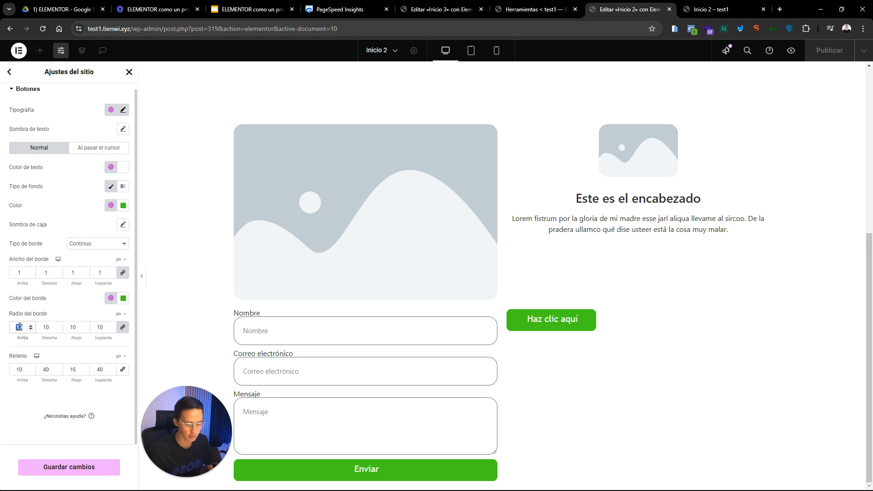
{"action": "type", "text": "20"}
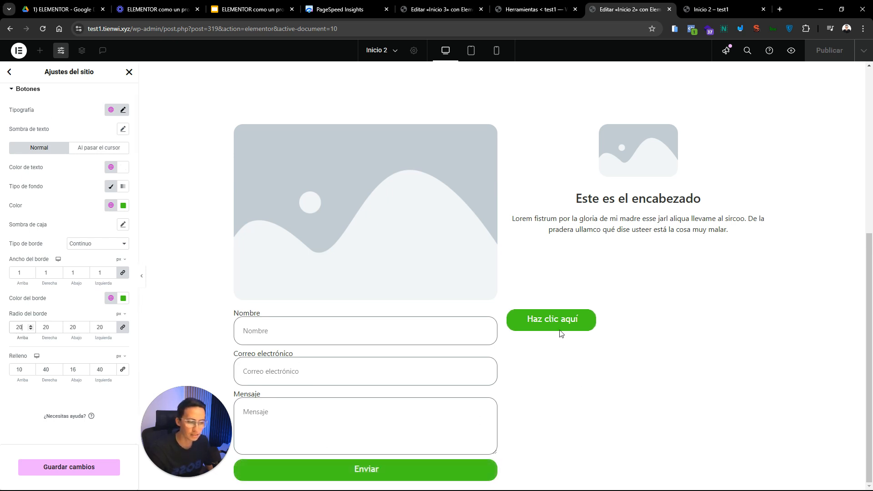
{"action": "double_click", "coordinate": [16, 327]}
{"action": "type", "text": "10"}
{"action": "left_click", "coordinate": [16, 327]}
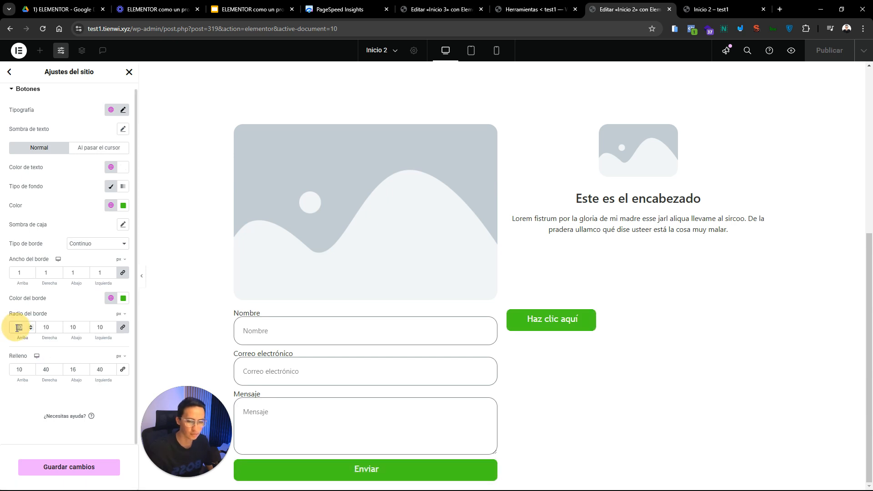
{"action": "left_click", "coordinate": [9, 72]}
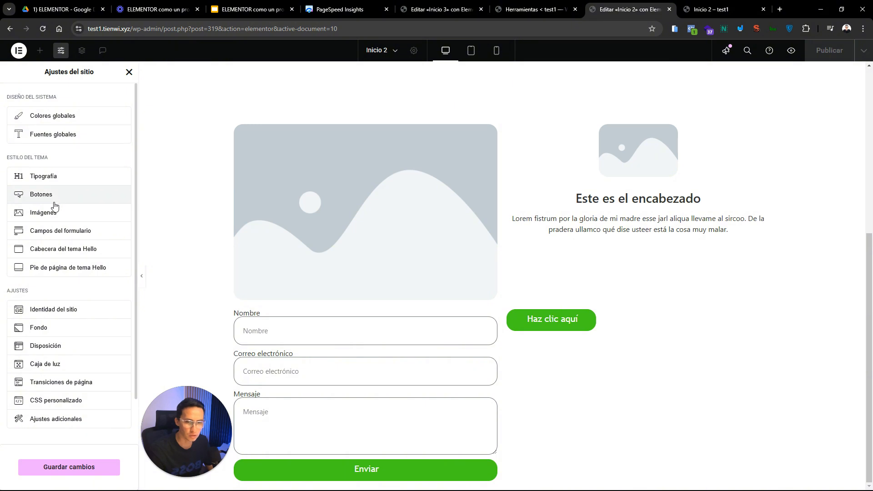
Try a border radius of 0 px on all sides of the theme images and restore it to 20 px.
{"action": "left_click", "coordinate": [53, 213]}
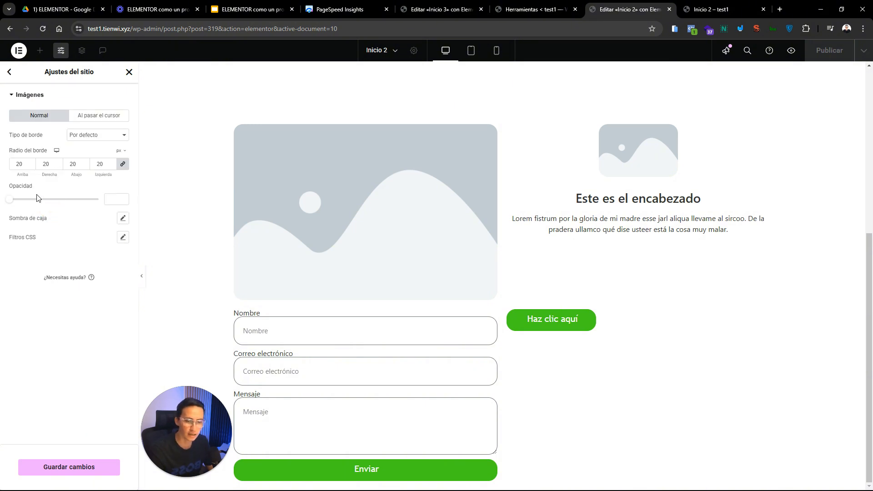
{"action": "double_click", "coordinate": [19, 164]}
{"action": "type", "text": "0"}
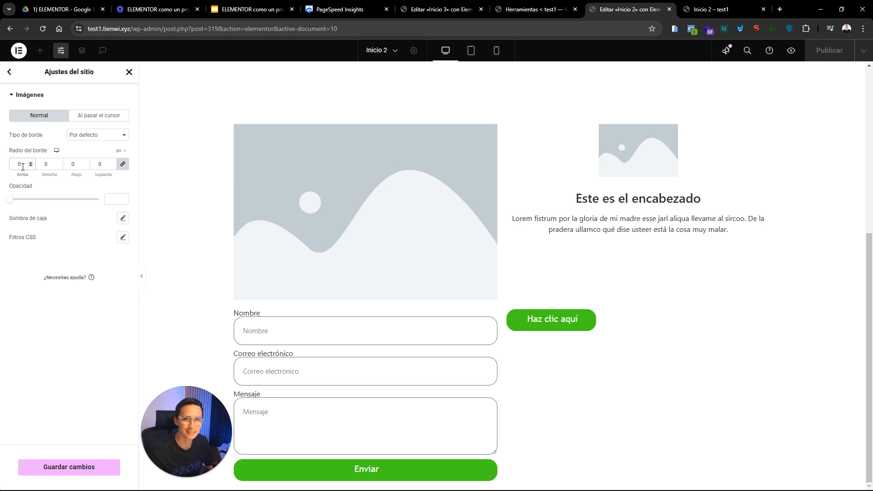
{"action": "left_click", "coordinate": [22, 167]}
{"action": "type", "text": "20"}
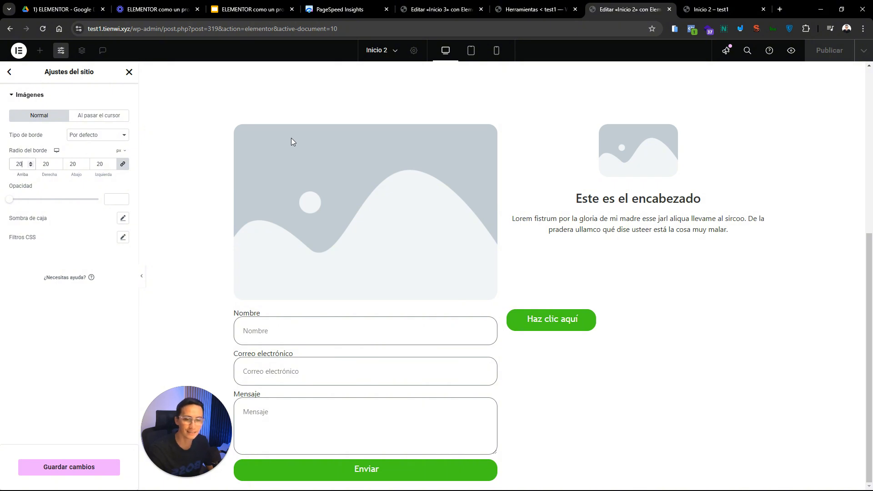
{"action": "left_click", "coordinate": [9, 72]}
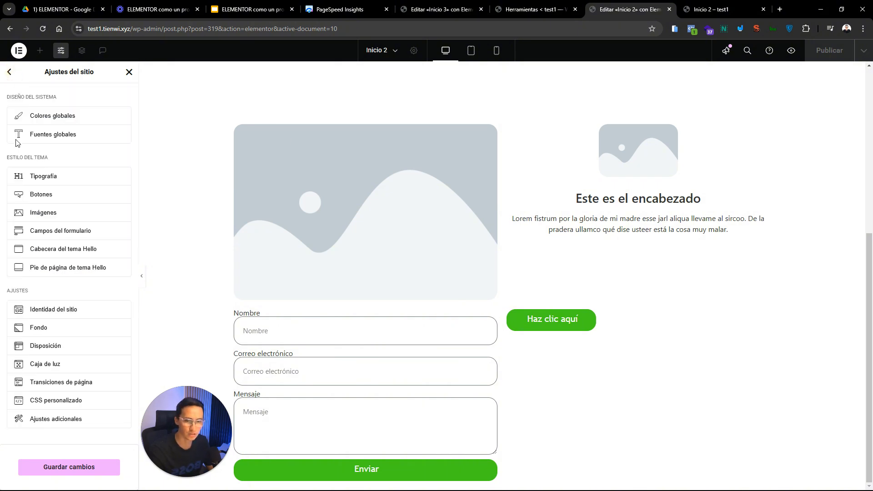
Try a 10 px border radius on the form fields and restore it to 20 px.
{"action": "left_click", "coordinate": [79, 232]}
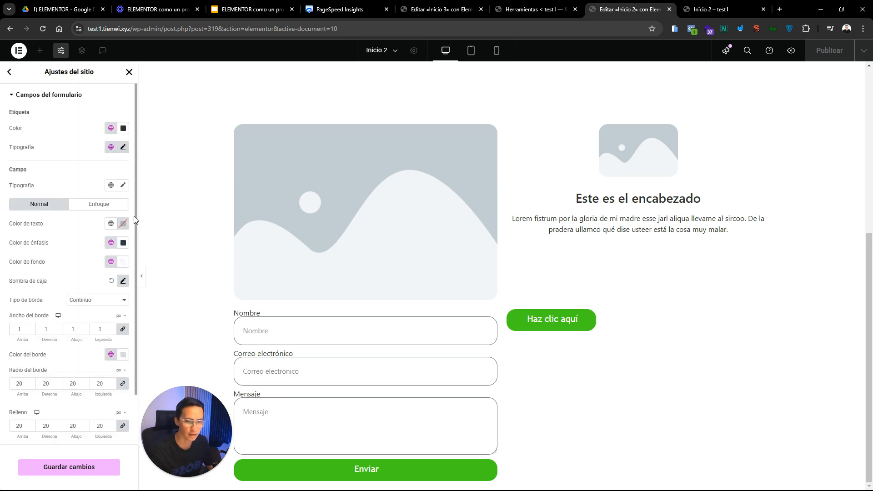
{"action": "left_click_drag", "start_coordinate": [135, 223], "coordinate": [137, 296]}
{"action": "left_click_drag", "start_coordinate": [23, 327], "coordinate": [2, 340]}
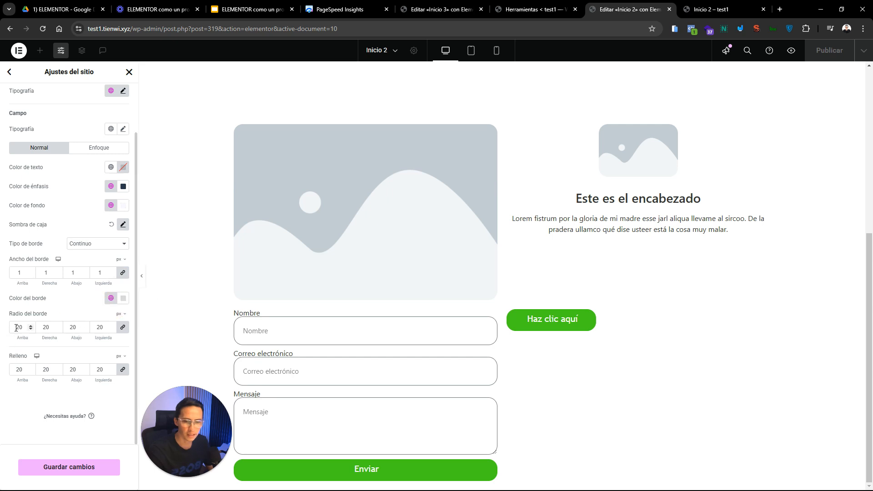
{"action": "type", "text": "10"}
{"action": "double_click", "coordinate": [24, 322]}
{"action": "type", "text": "20"}
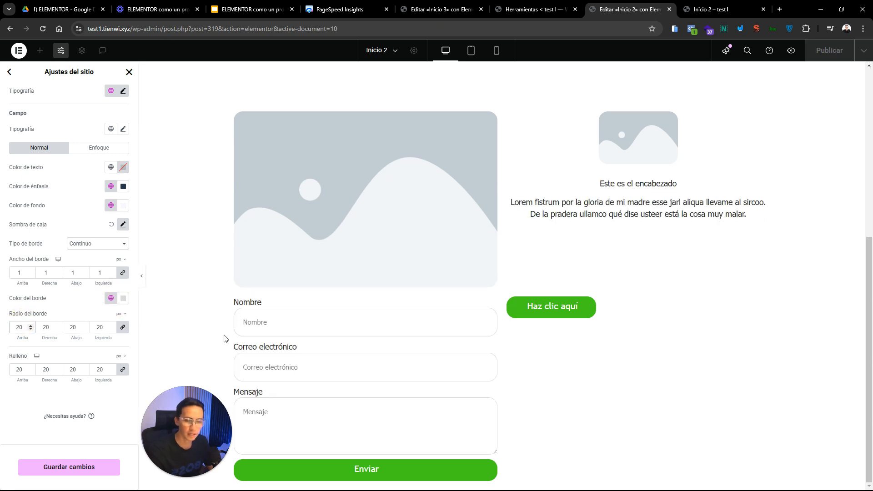
Try 10 px padding on all sides of the form fields and restore it to 20 px.
{"action": "double_click", "coordinate": [25, 368]}
{"action": "type", "text": "1"}
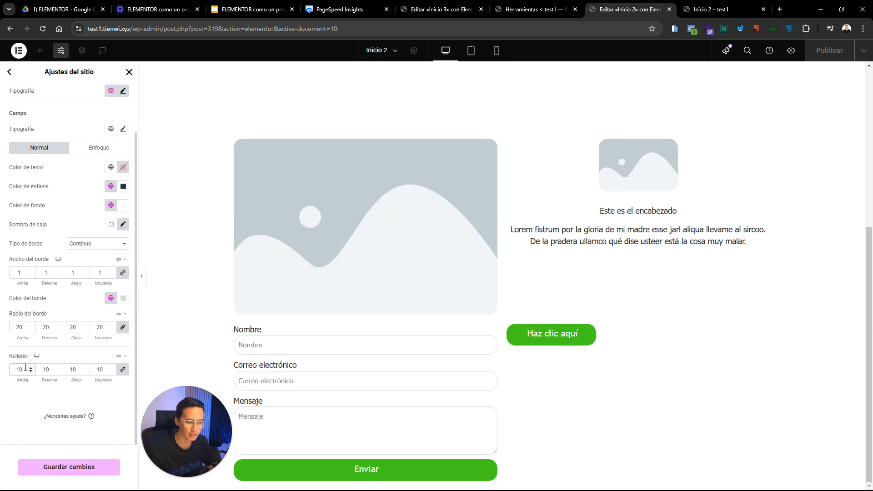
{"action": "double_click", "coordinate": [25, 368]}
{"action": "type", "text": "20"}
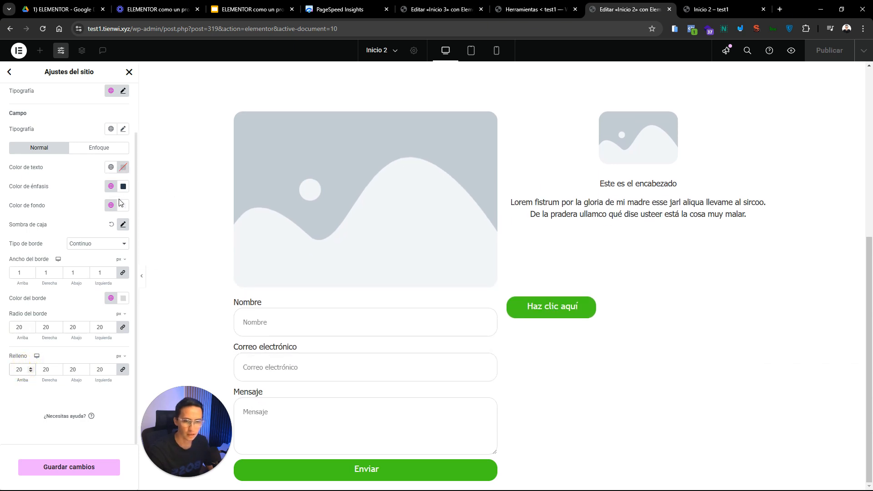
Check the form label typography, choose the Textos global font for it, and save the site settings changes.
{"action": "scroll", "coordinate": [120, 189], "scroll_direction": "up", "scroll_amount": 2}
{"action": "left_click", "coordinate": [123, 140]}
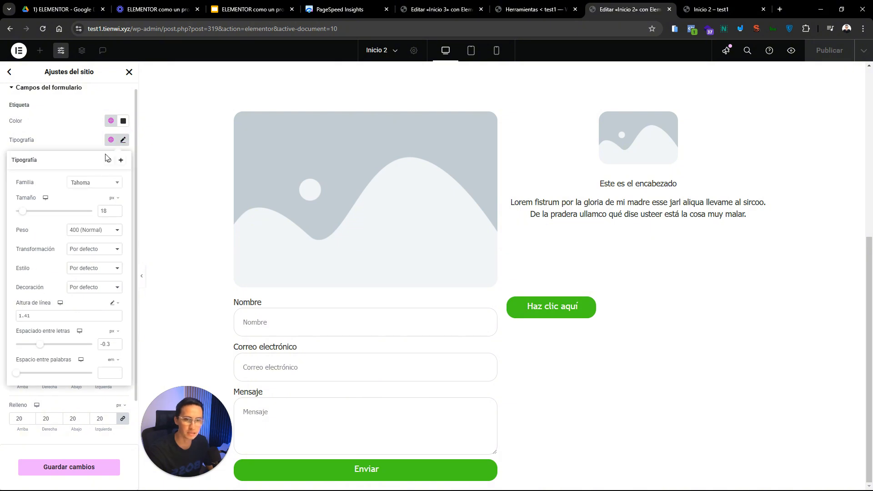
{"action": "left_click", "coordinate": [111, 140]}
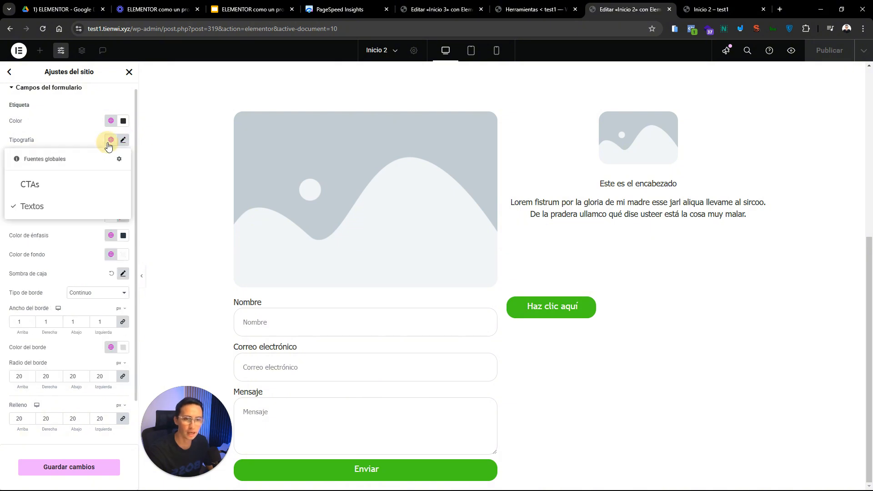
{"action": "left_click", "coordinate": [46, 214]}
{"action": "left_click", "coordinate": [9, 72]}
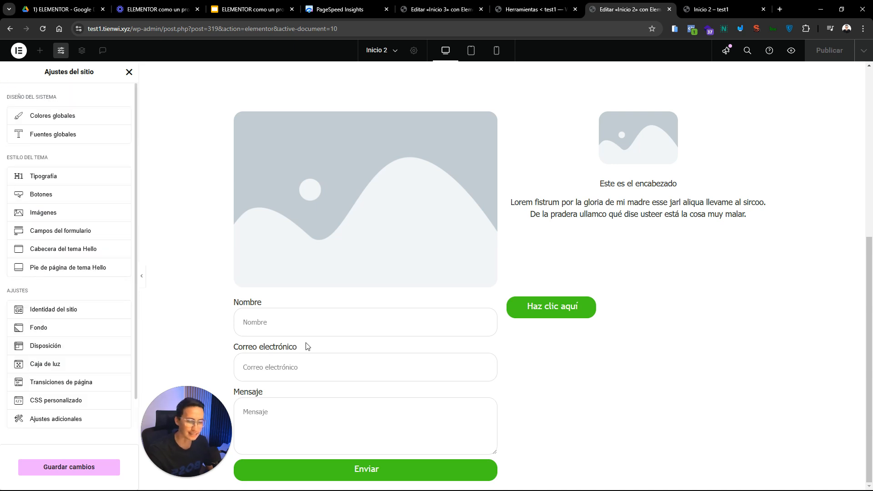
{"action": "left_click", "coordinate": [84, 464]}
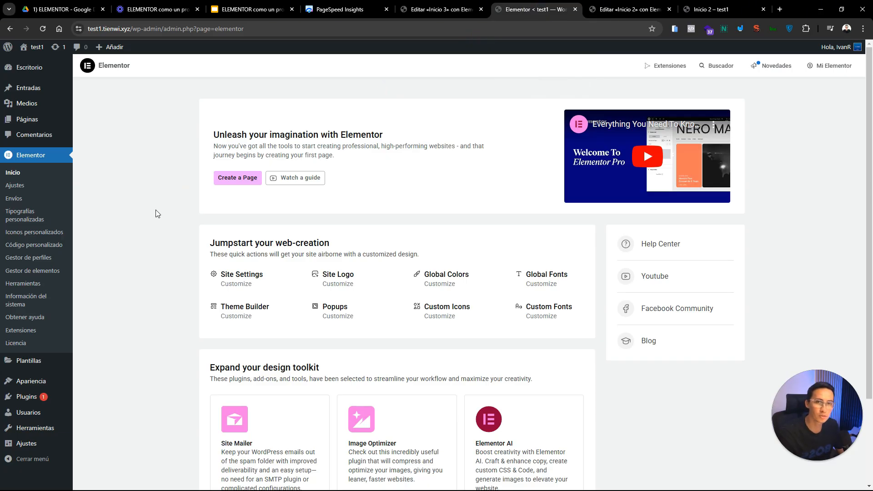
Open Elementor's element manager and scan the usage of every element on the site.
{"action": "left_click", "coordinate": [24, 271]}
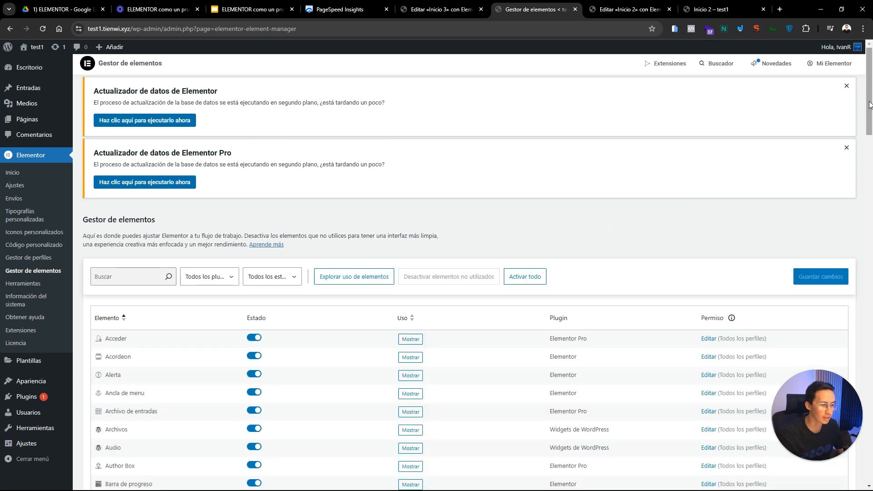
{"action": "mouse_move", "coordinate": [869, 105]}
{"action": "left_mouse_down"}
{"action": "mouse_move", "coordinate": [869, 132]}
{"action": "mouse_move", "coordinate": [869, 116]}
{"action": "left_mouse_up"}
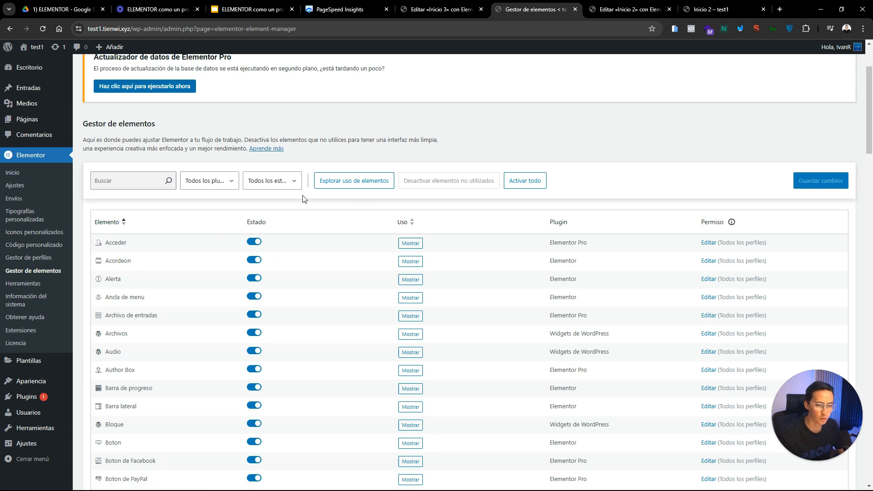
{"action": "left_click", "coordinate": [342, 185]}
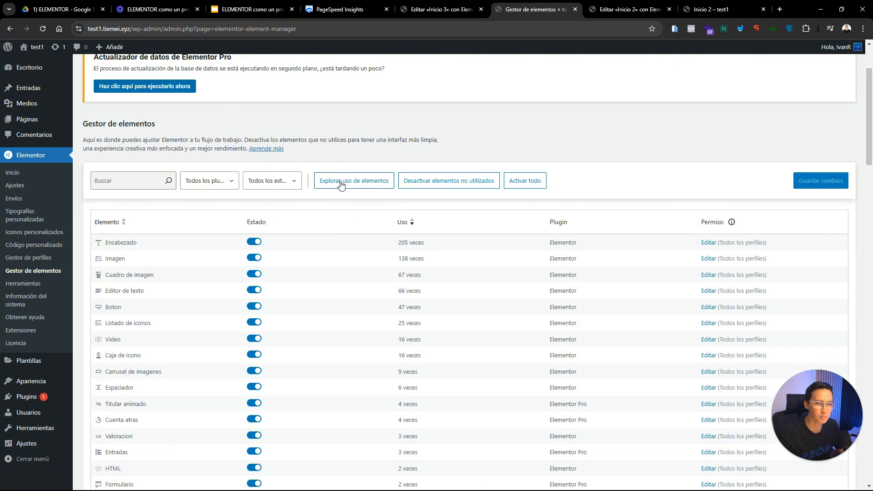
{"action": "left_click_drag", "start_coordinate": [871, 121], "coordinate": [870, 84]}
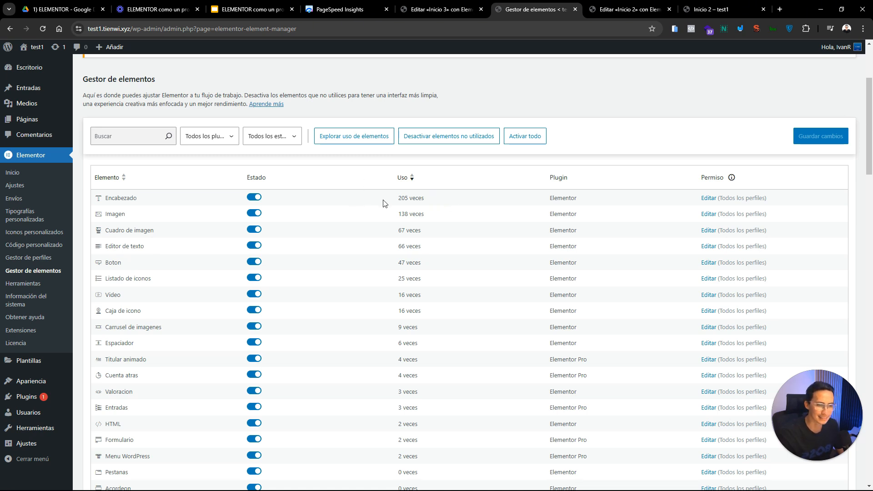
Deactivate all unused elements and save the element manager changes.
{"action": "left_click", "coordinate": [427, 142]}
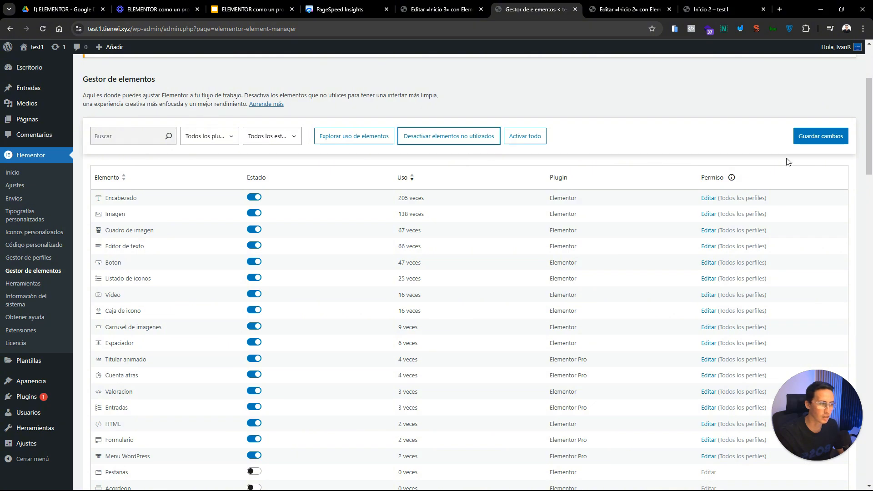
{"action": "left_click", "coordinate": [805, 142]}
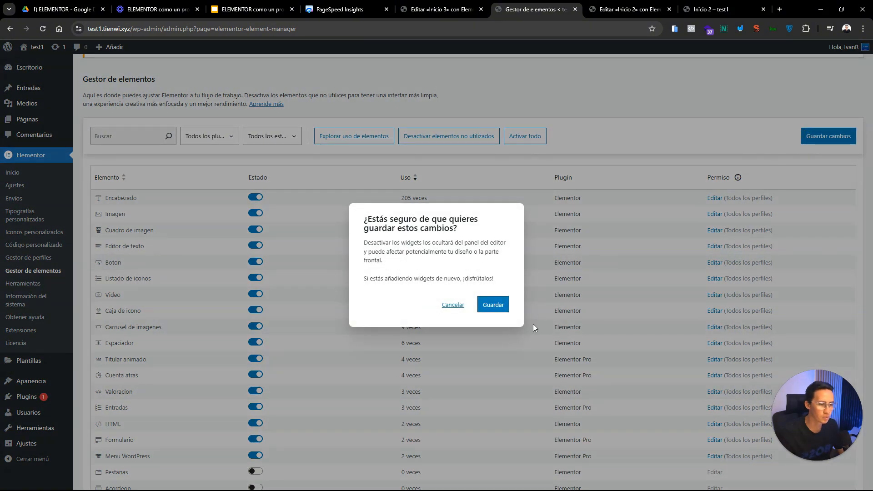
{"action": "left_click", "coordinate": [493, 304]}
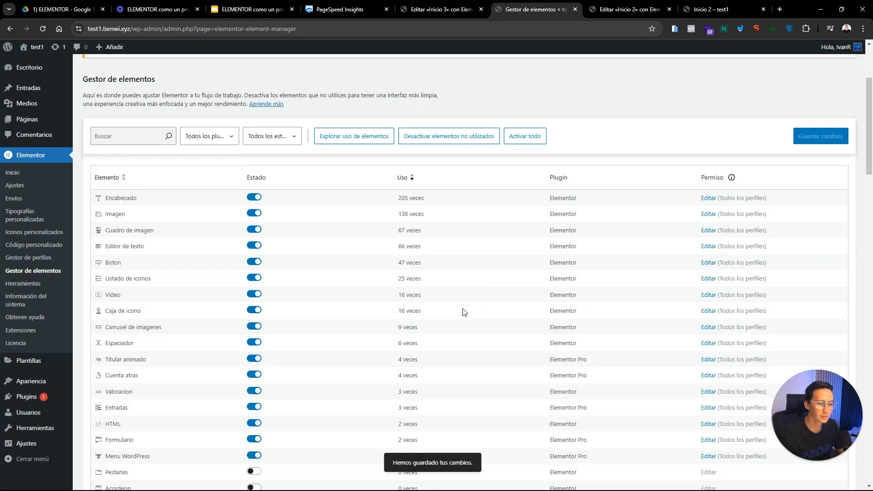
{"action": "mouse_move", "coordinate": [870, 138]}
{"action": "left_mouse_down"}
{"action": "mouse_move", "coordinate": [871, 350]}
{"action": "mouse_move", "coordinate": [861, 147]}
{"action": "left_mouse_up"}
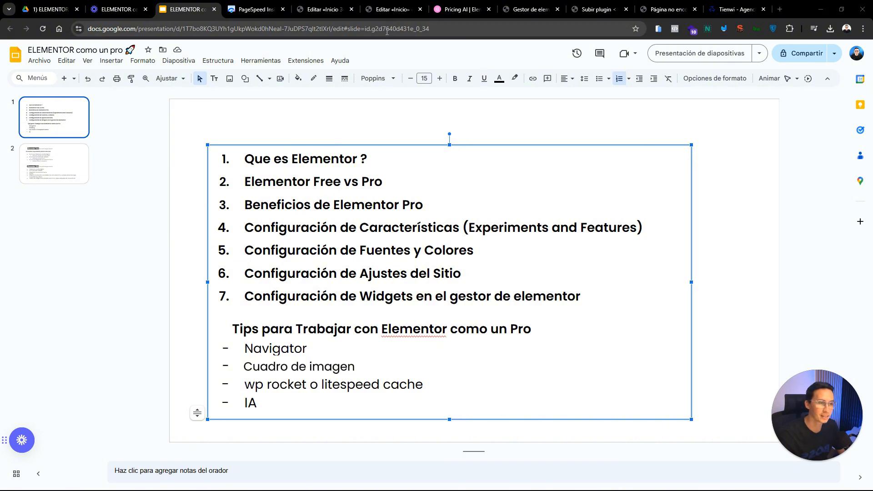
Switch to editing the Inicio page of tienwi.com.co, open its structure outline from the clientes section and dock it beside the canvas.
{"action": "left_click", "coordinate": [384, 12]}
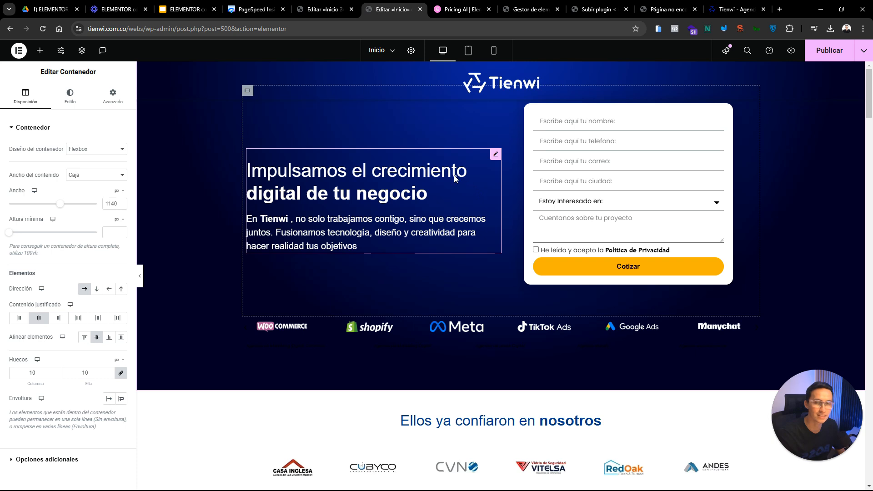
{"action": "scroll", "coordinate": [849, 122], "scroll_direction": "down", "scroll_amount": 2}
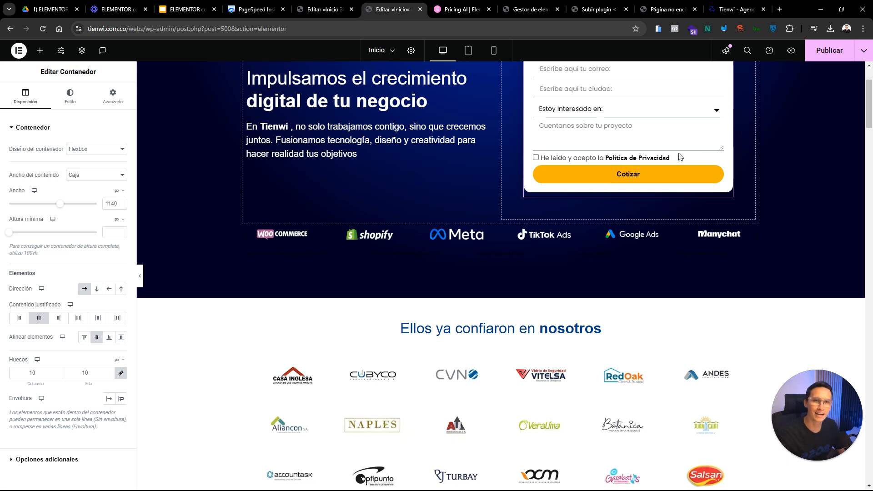
{"action": "scroll", "coordinate": [848, 141], "scroll_direction": "down", "scroll_amount": 1}
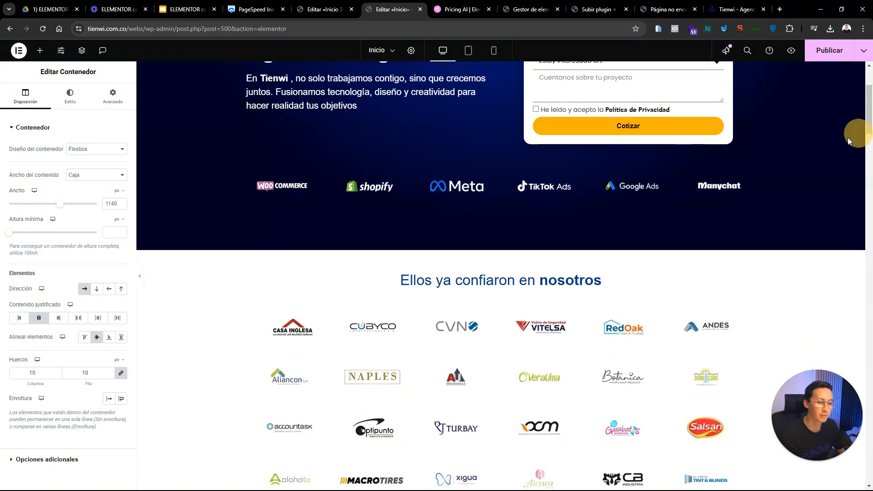
{"action": "right_click", "coordinate": [497, 246]}
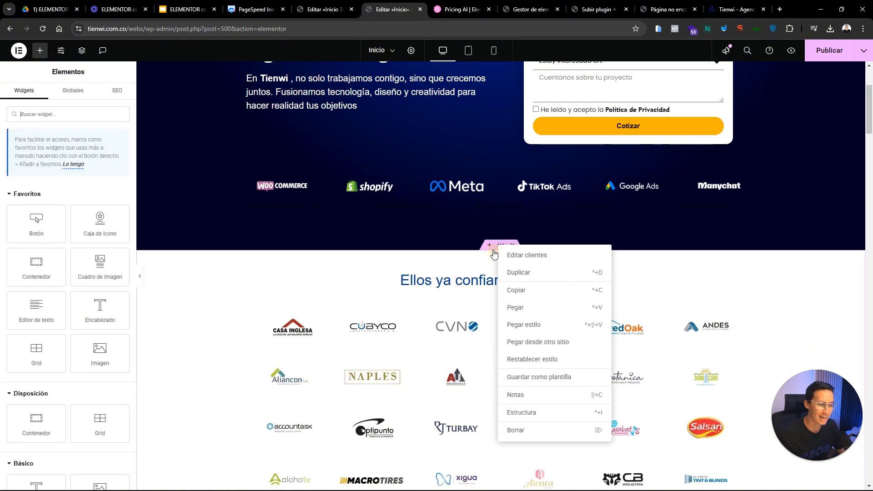
{"action": "left_click", "coordinate": [540, 416]}
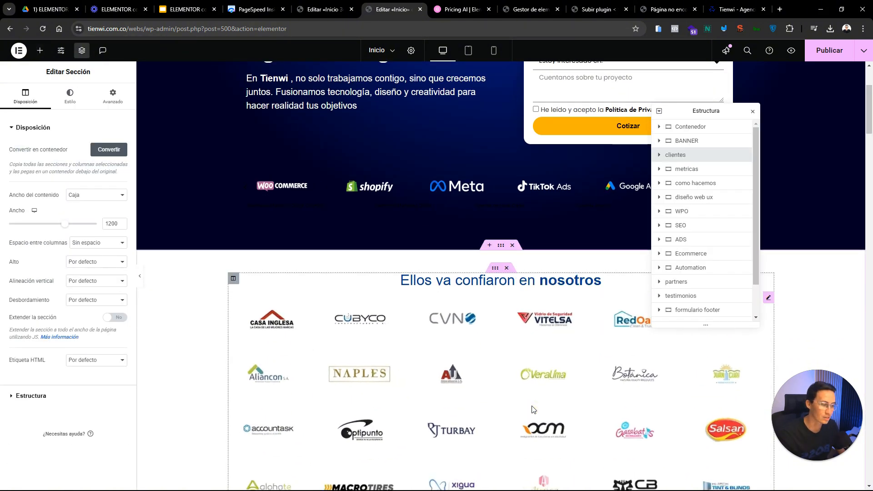
{"action": "left_click_drag", "start_coordinate": [696, 111], "coordinate": [851, 73]}
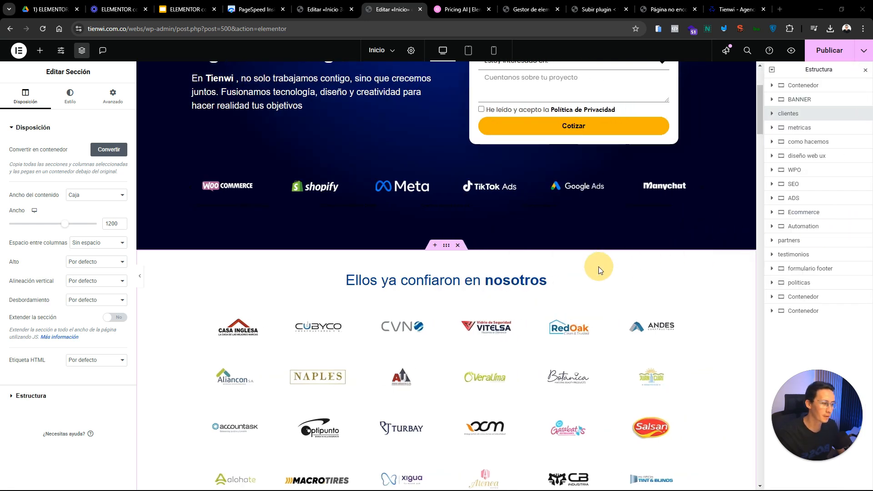
Rename the first container in the page structure as "top header".
{"action": "double_click", "coordinate": [812, 87]}
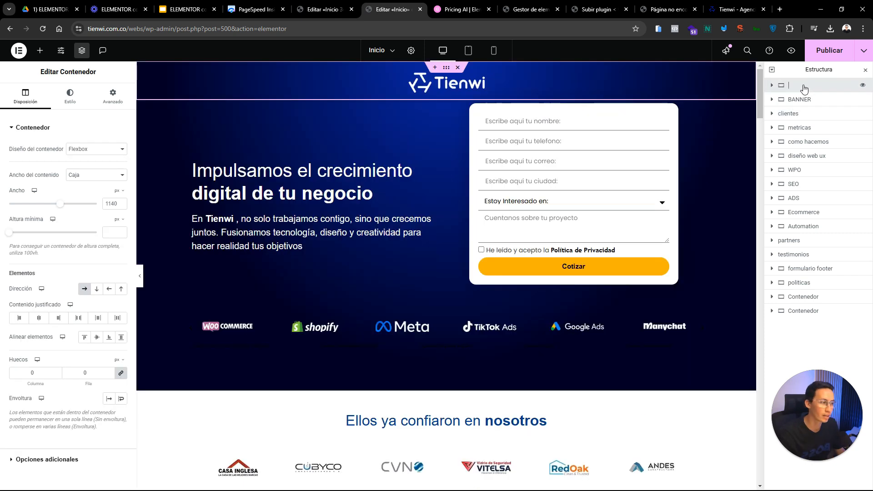
{"action": "type", "text": "top header"}
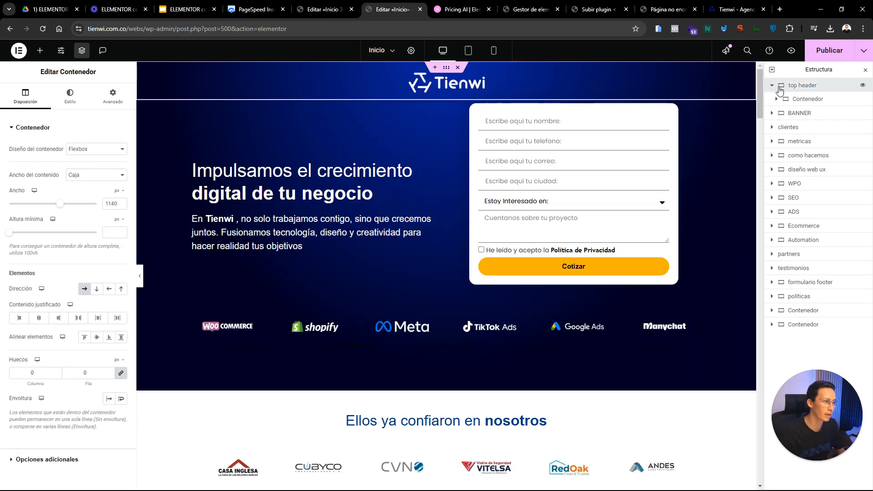
{"action": "key", "text": "Return"}
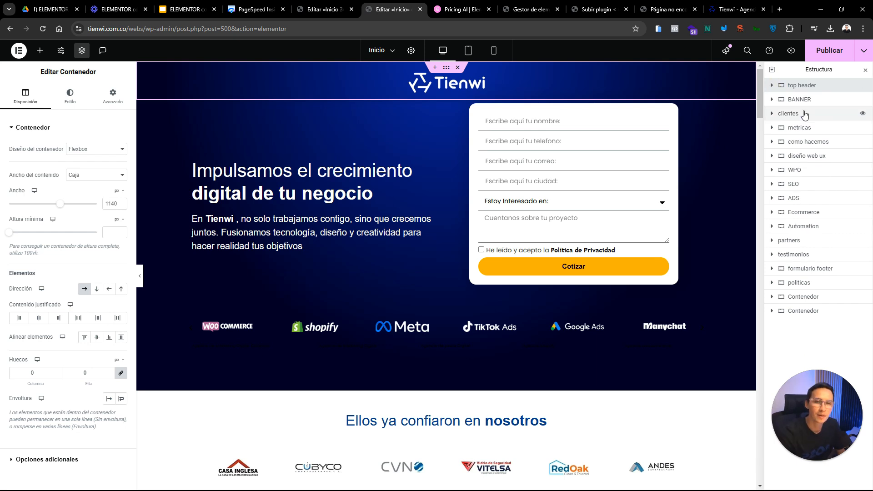
Go down to the diseño web ux section and open its container settings.
{"action": "left_click", "coordinate": [760, 154]}
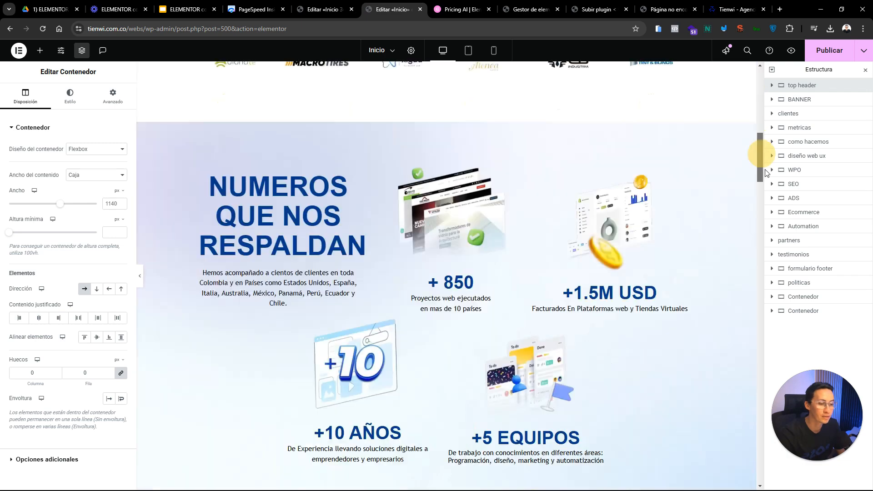
{"action": "left_click", "coordinate": [766, 196]}
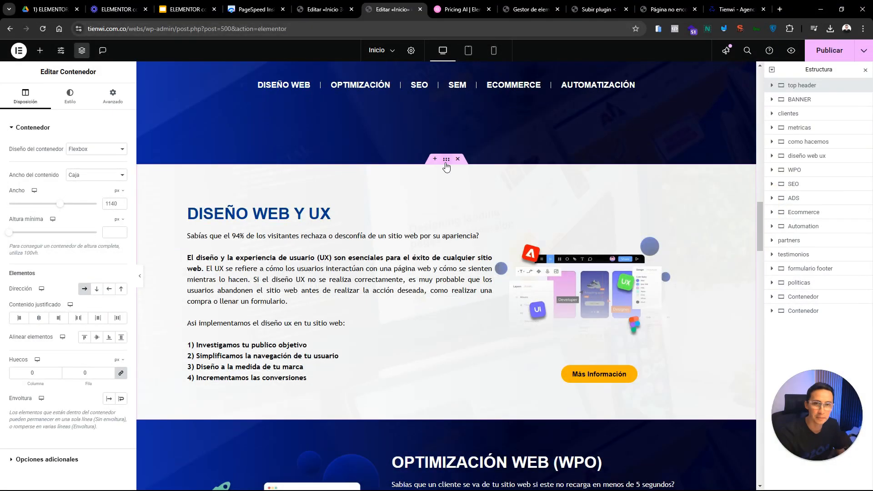
{"action": "left_click", "coordinate": [445, 163]}
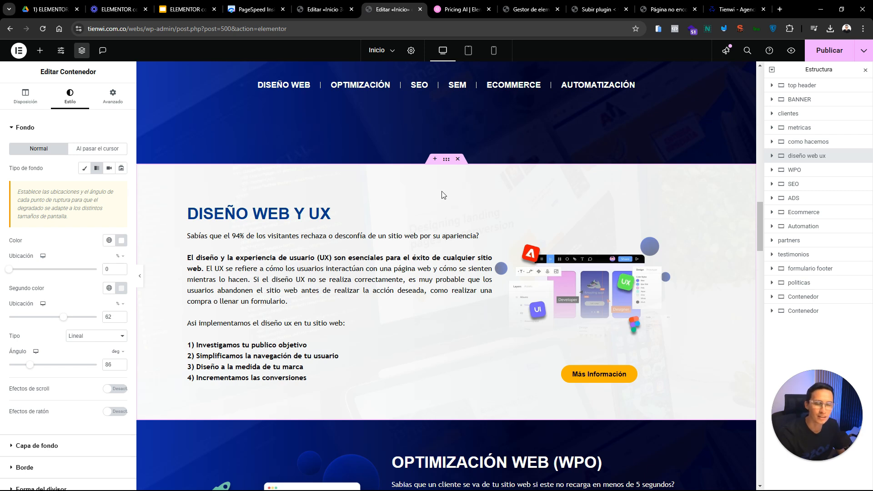
Switch to editing the Inicio 3 page on test1, browse the available widgets and inspect the heading and text editor of its banner.
{"action": "left_click", "coordinate": [181, 9]}
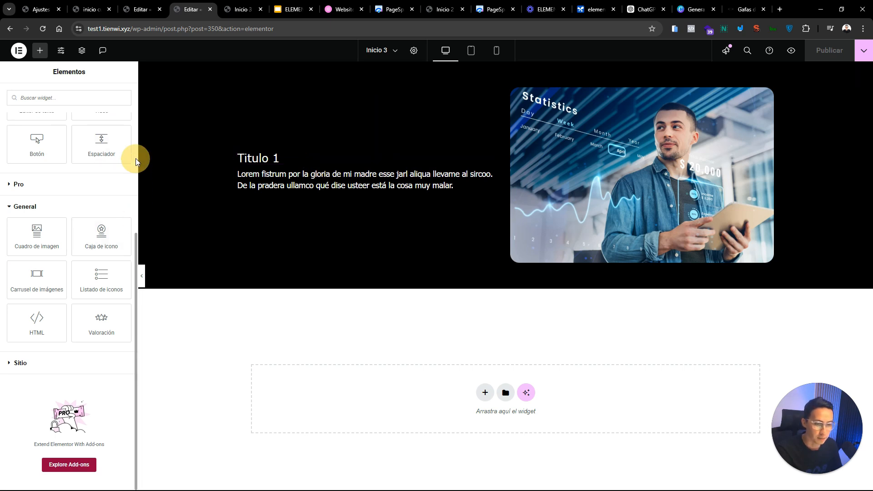
{"action": "left_click_drag", "start_coordinate": [138, 236], "coordinate": [127, 114]}
{"action": "scroll", "coordinate": [53, 244], "scroll_direction": "down", "scroll_amount": 4}
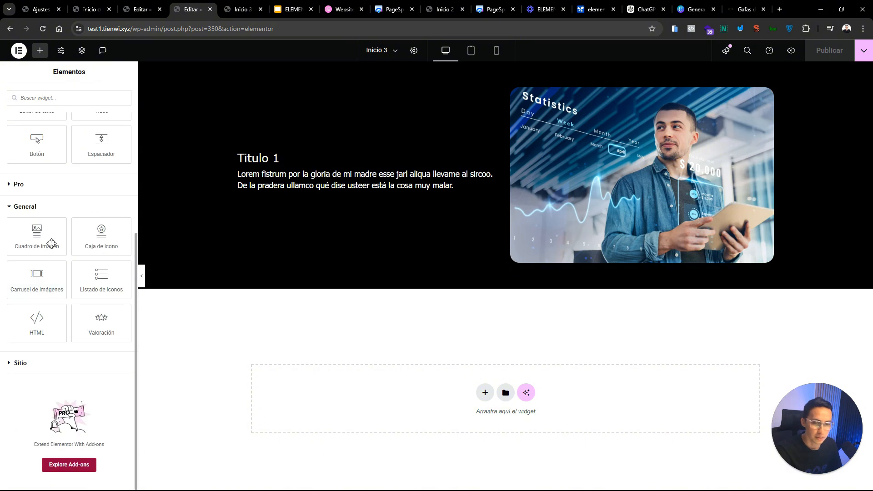
{"action": "scroll", "coordinate": [46, 204], "scroll_direction": "up", "scroll_amount": 3}
{"action": "left_click", "coordinate": [274, 154]}
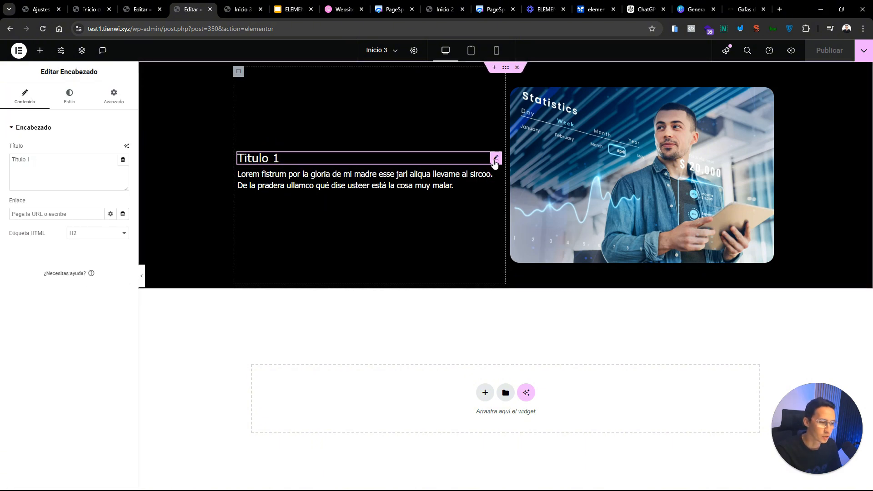
{"action": "left_click", "coordinate": [495, 172]}
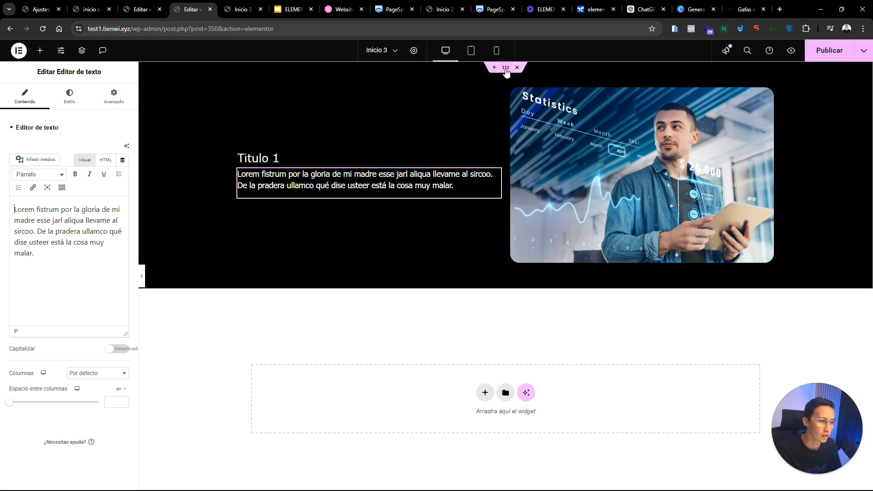
Open the banner container's structure and go through its nested heading, text editor, second container and image.
{"action": "right_click", "coordinate": [505, 69]}
{"action": "left_click", "coordinate": [545, 291]}
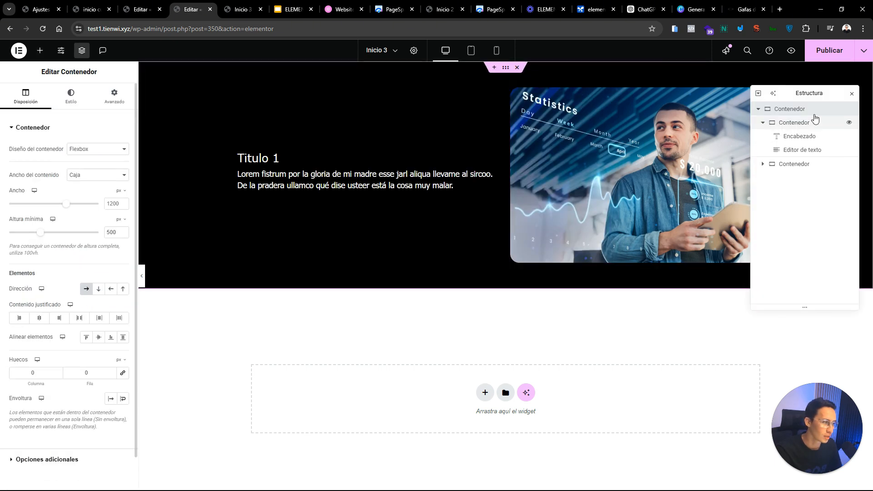
{"action": "left_click", "coordinate": [786, 123]}
{"action": "left_click", "coordinate": [796, 137]}
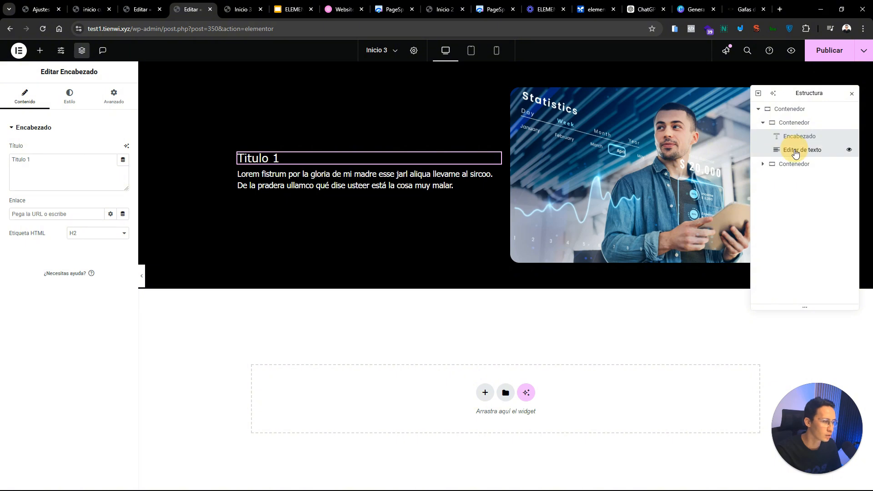
{"action": "left_click", "coordinate": [796, 149]}
{"action": "left_click", "coordinate": [767, 168]}
{"action": "left_click", "coordinate": [763, 164]}
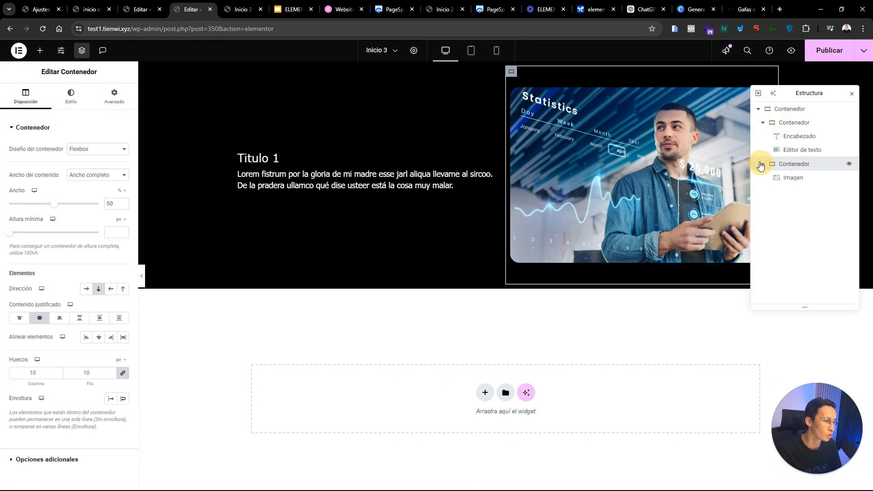
{"action": "left_click", "coordinate": [784, 179]}
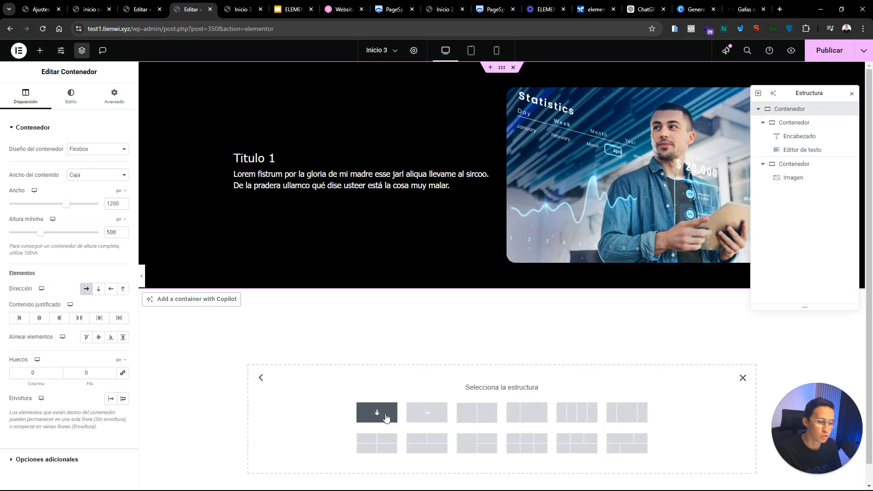
Add a single-column container below the banner and insert a Cuadro de imagen widget in it.
{"action": "left_click", "coordinate": [385, 416]}
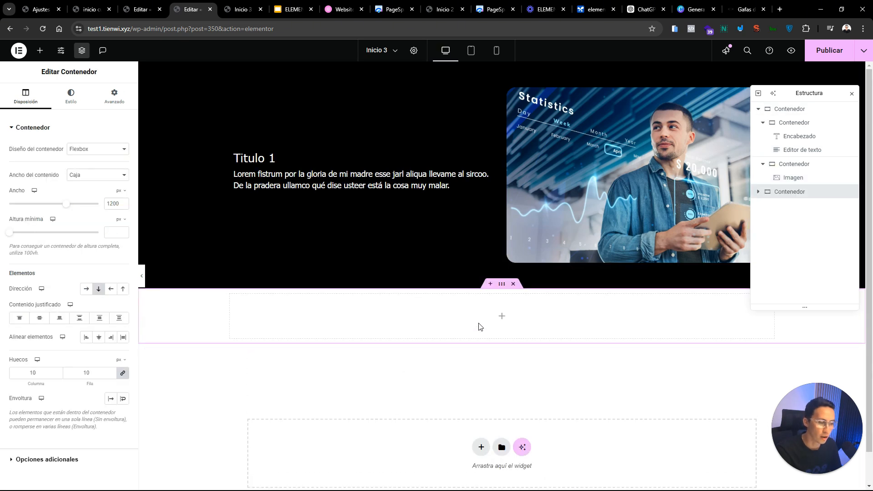
{"action": "left_click", "coordinate": [501, 289]}
{"action": "left_click", "coordinate": [40, 51]}
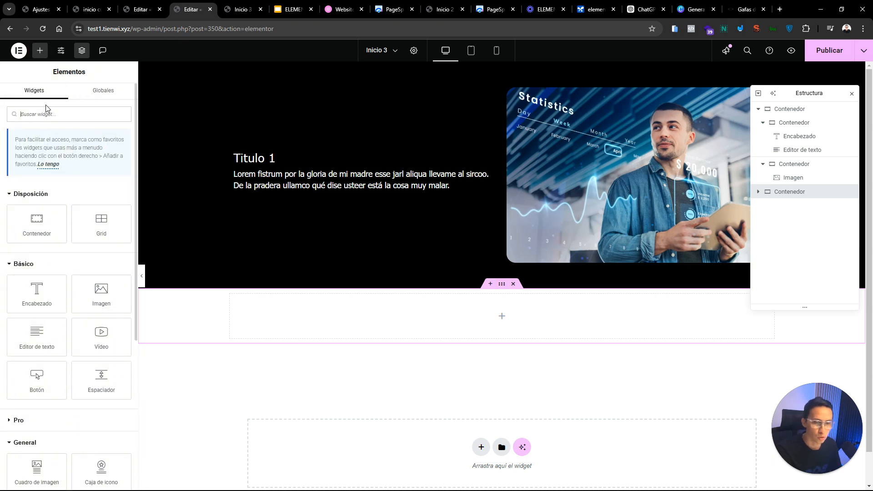
{"action": "type", "text": "cuad"}
{"action": "left_click_drag", "start_coordinate": [37, 202], "coordinate": [481, 304]}
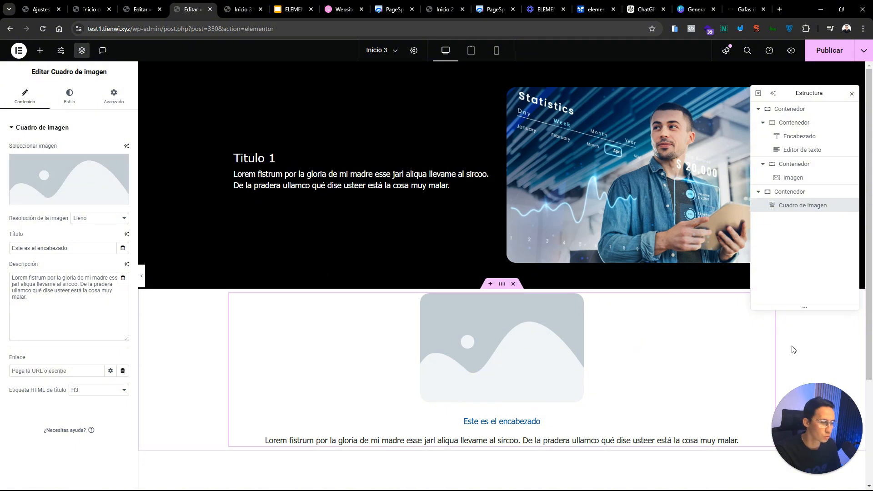
Place the image box's picture to the right of its text and set the image width to 100%.
{"action": "left_click", "coordinate": [69, 97]}
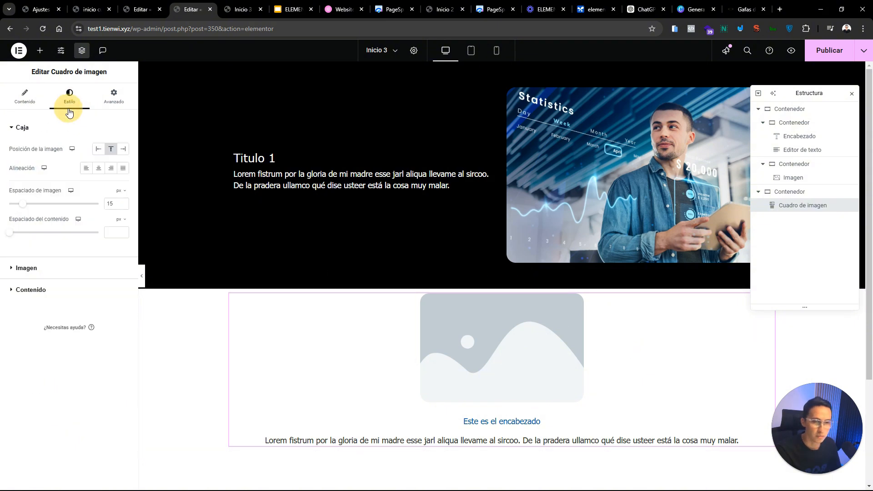
{"action": "left_click", "coordinate": [98, 148]}
{"action": "left_click", "coordinate": [123, 149]}
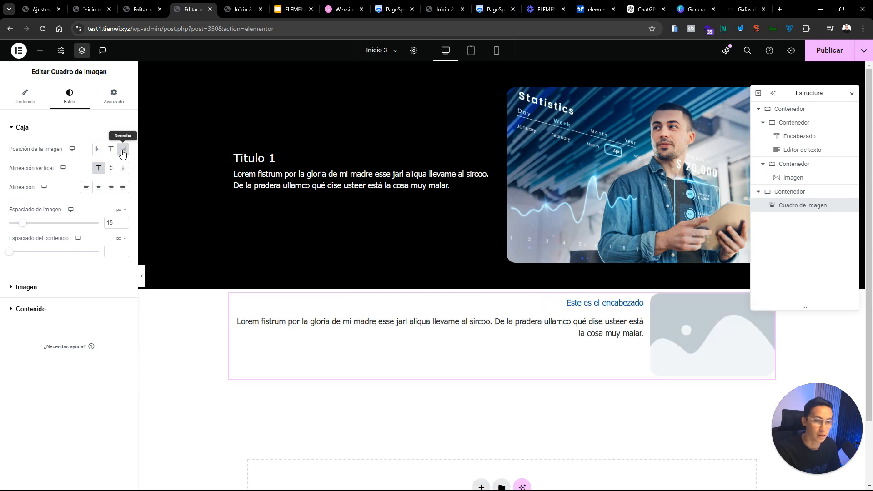
{"action": "left_click", "coordinate": [64, 288]}
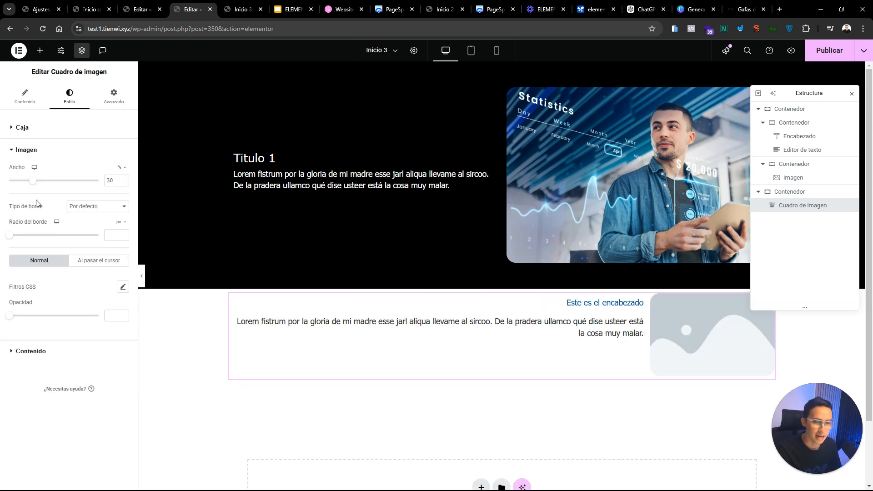
{"action": "left_click_drag", "start_coordinate": [34, 182], "coordinate": [101, 180]}
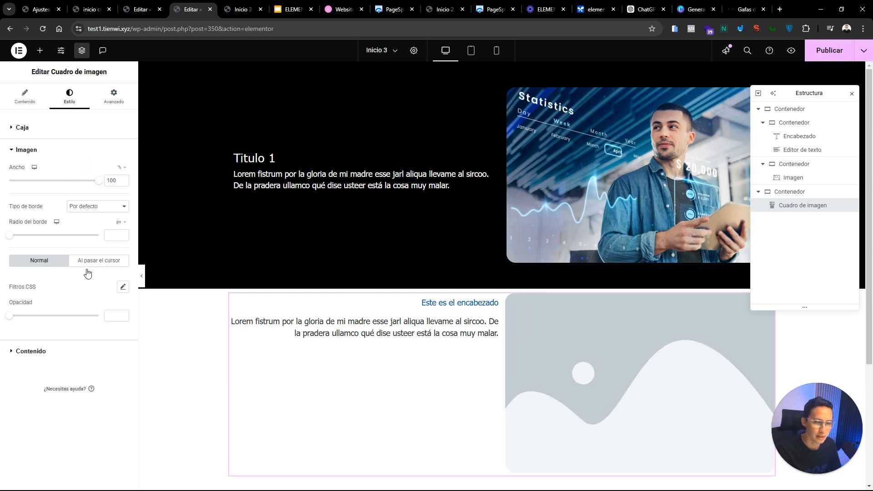
Align the image box content vertically to the middle and its text to the left.
{"action": "left_click", "coordinate": [40, 150]}
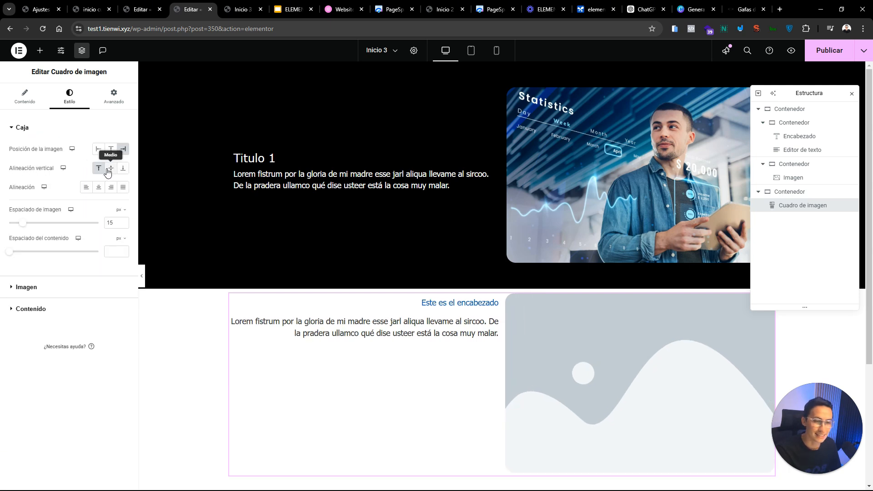
{"action": "left_click", "coordinate": [112, 171]}
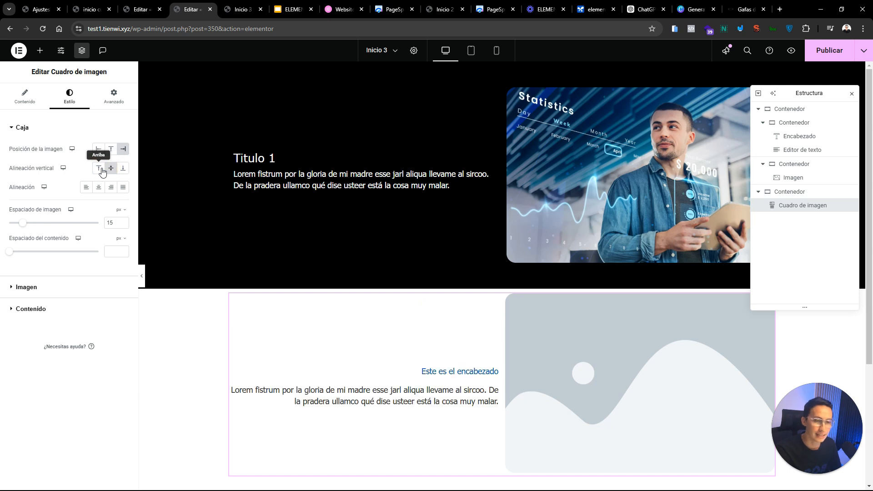
{"action": "left_click", "coordinate": [86, 188]}
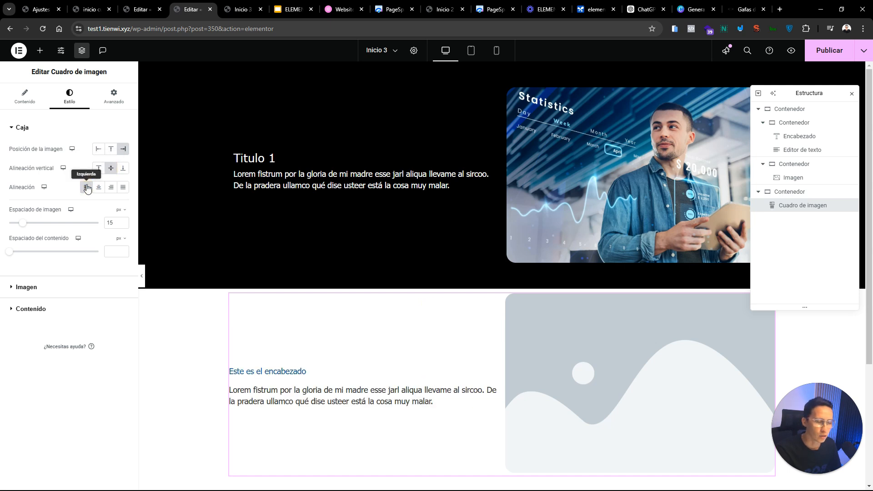
Give the container that holds the image box a solid black background.
{"action": "left_click", "coordinate": [77, 309]}
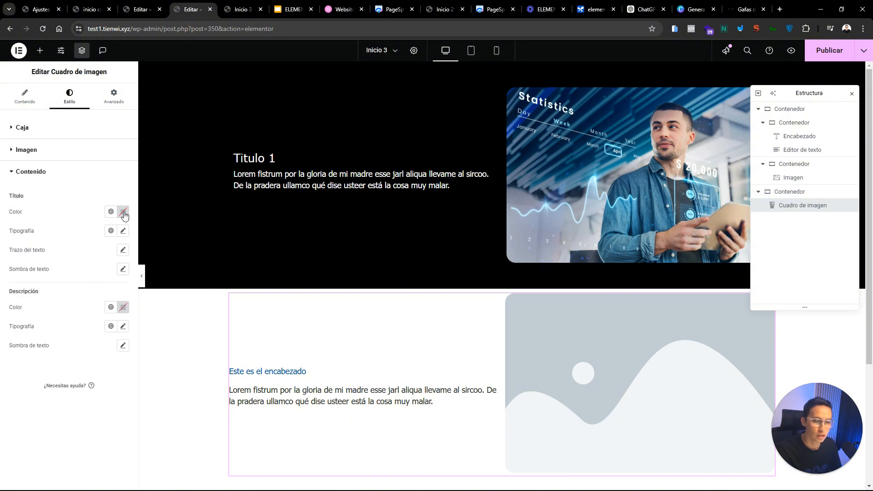
{"action": "left_click", "coordinate": [501, 285]}
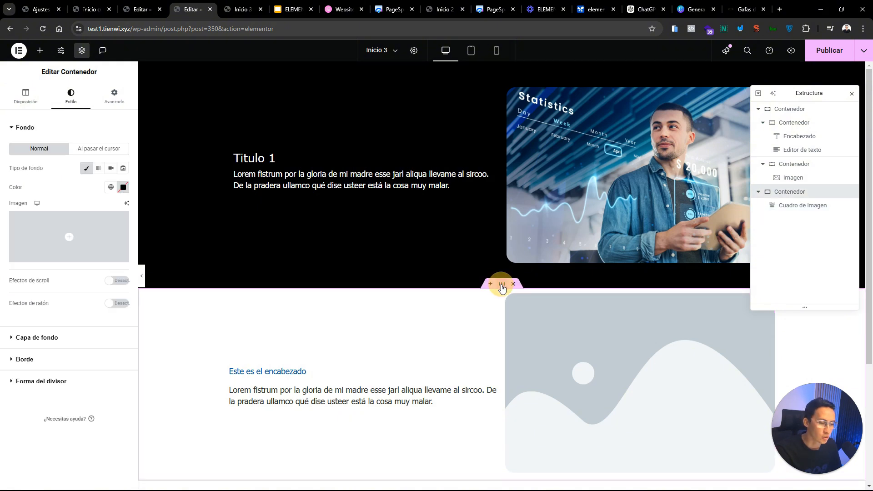
{"action": "left_click", "coordinate": [123, 187]}
{"action": "left_click_drag", "start_coordinate": [107, 262], "coordinate": [66, 296]}
{"action": "left_click", "coordinate": [47, 206]}
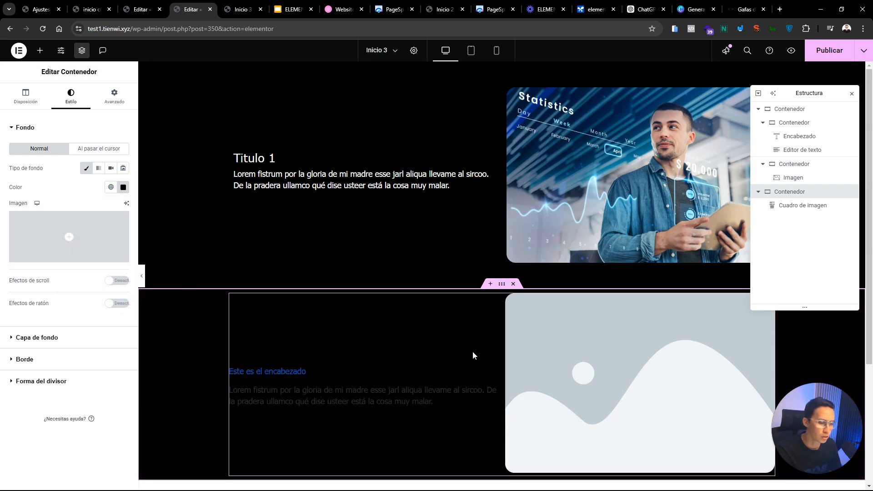
Set the image box's title and description colours to white.
{"action": "left_click", "coordinate": [757, 328]}
{"action": "left_click", "coordinate": [22, 128]}
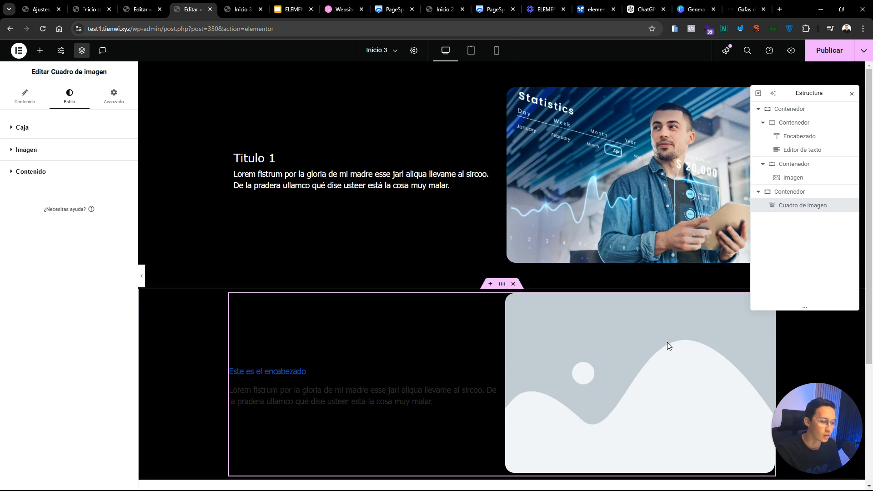
{"action": "left_click", "coordinate": [18, 172]}
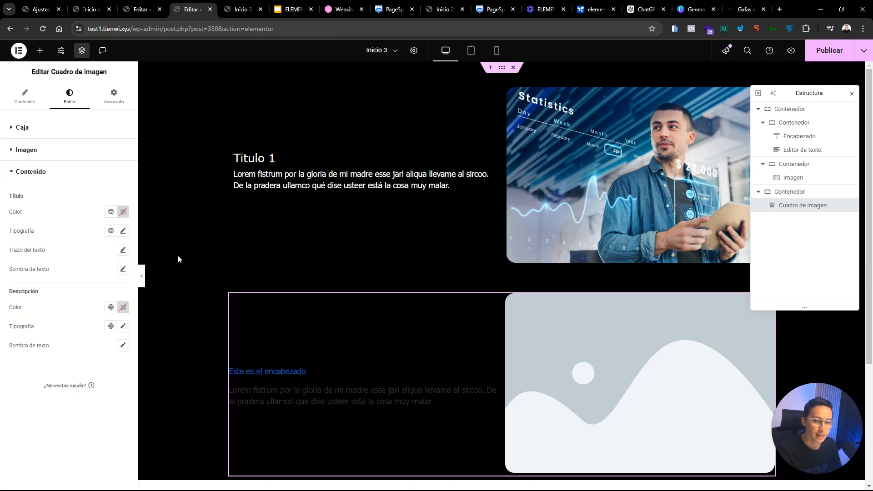
{"action": "left_click", "coordinate": [123, 211]}
{"action": "left_click_drag", "start_coordinate": [102, 285], "coordinate": [69, 243]}
{"action": "left_click", "coordinate": [95, 210]}
{"action": "left_click", "coordinate": [123, 307]}
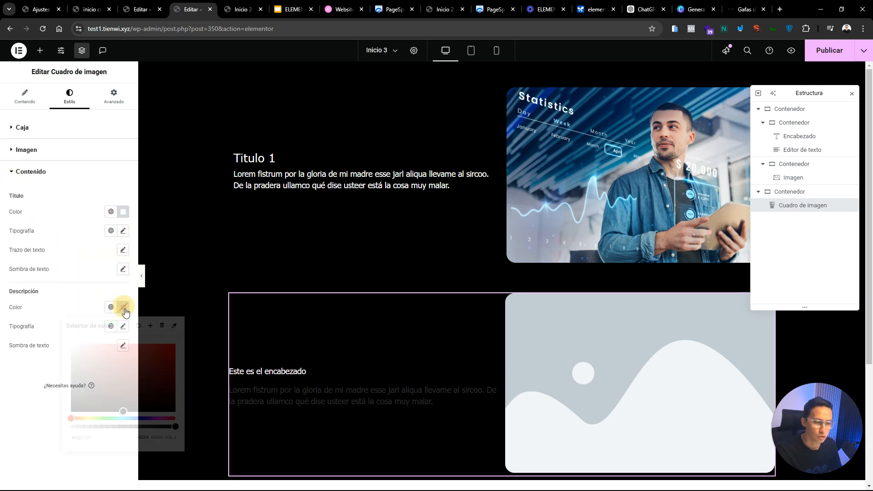
{"action": "left_click_drag", "start_coordinate": [109, 362], "coordinate": [70, 240]}
{"action": "left_click", "coordinate": [71, 240]}
{"action": "scroll", "coordinate": [579, 301], "scroll_direction": "down", "scroll_amount": 1}
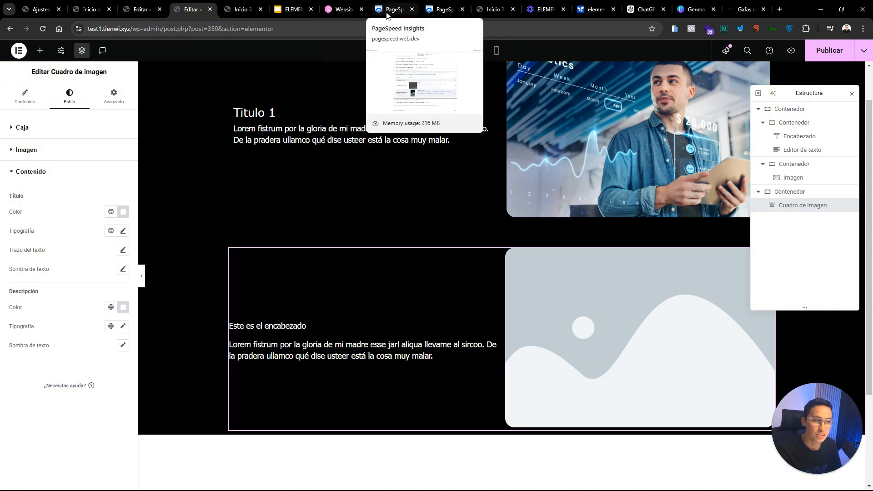
Compare the excessive DOM size audits in the two PageSpeed Insights reports and return to the inicio cuadro de imagen editor.
{"action": "left_click", "coordinate": [440, 10]}
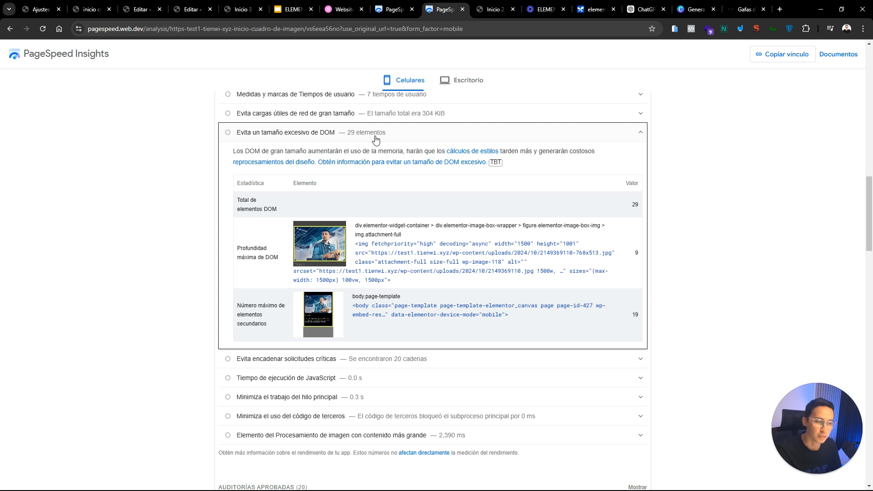
{"action": "left_click", "coordinate": [388, 13]}
{"action": "key", "text": "ctrl+Tab"}
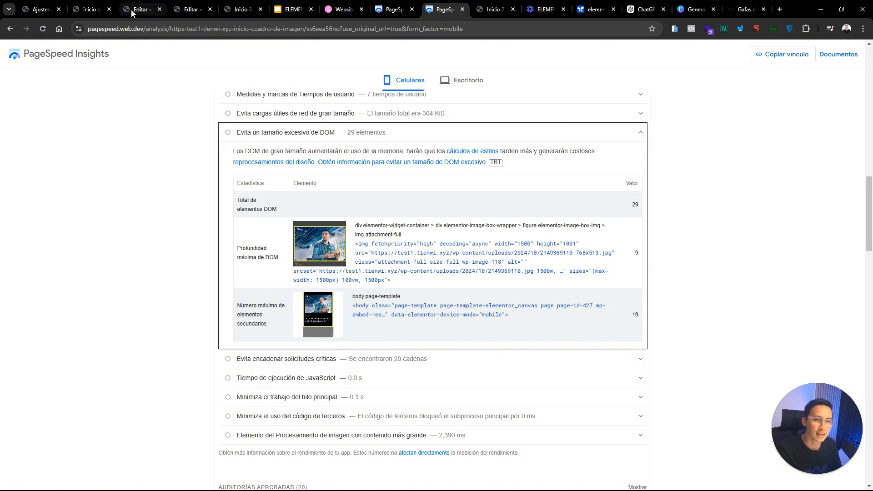
{"action": "mouse_move", "coordinate": [131, 12]}
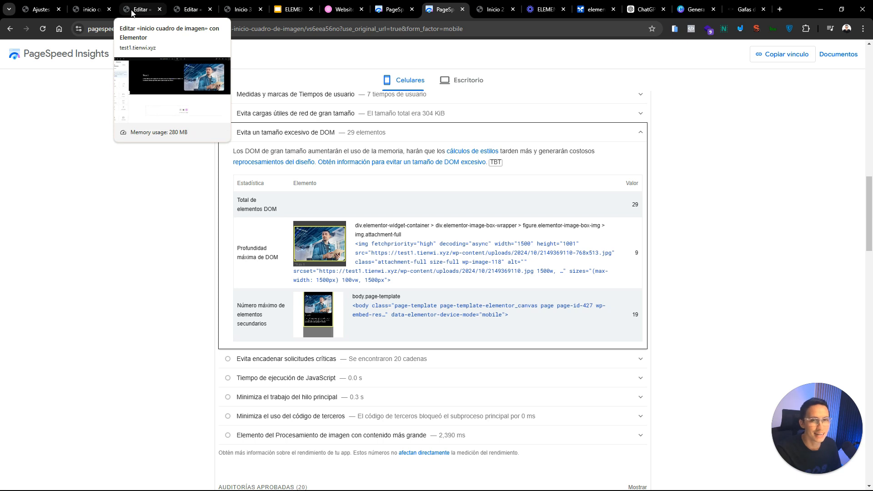
{"action": "left_click", "coordinate": [132, 12]}
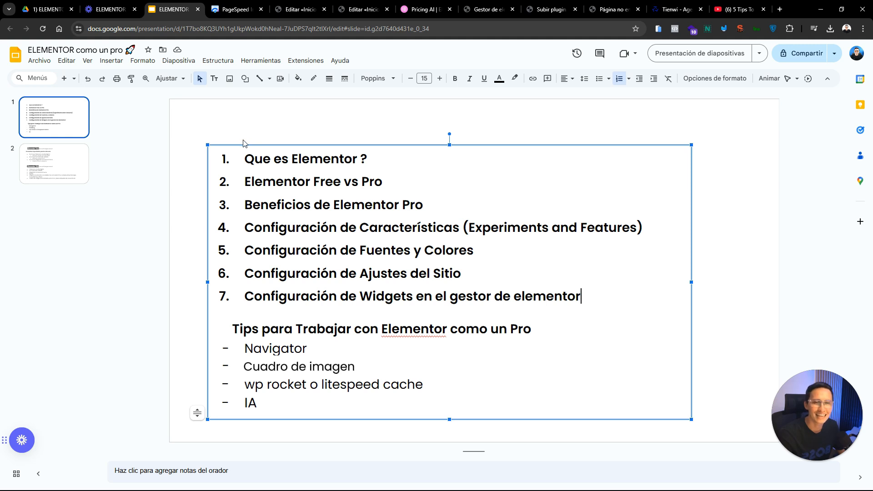
Look at the litespeed cache plugin search in the WordPress admin and at the WP Rocket website.
{"action": "left_click", "coordinate": [229, 9]}
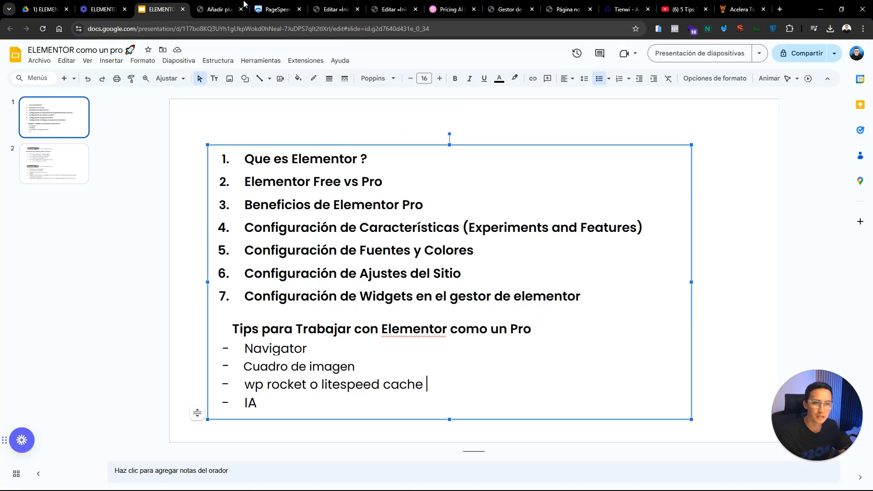
{"action": "left_click", "coordinate": [221, 9]}
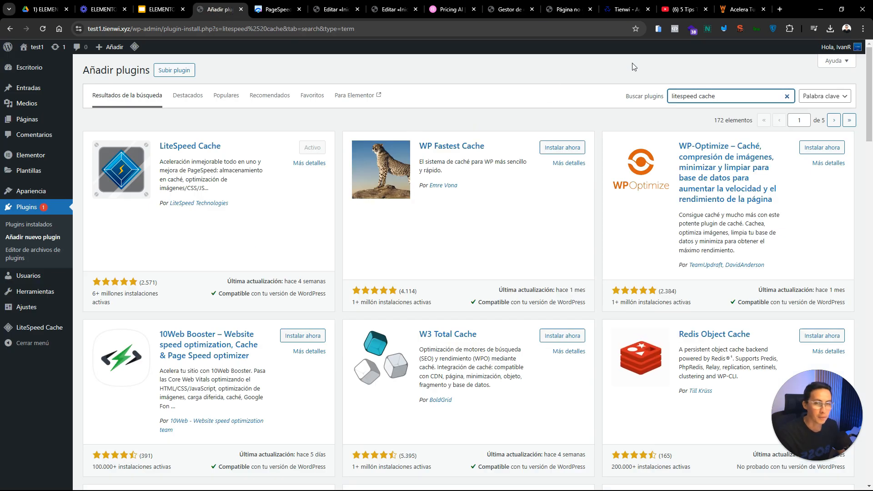
{"action": "left_click", "coordinate": [160, 9]}
{"action": "left_click", "coordinate": [727, 12]}
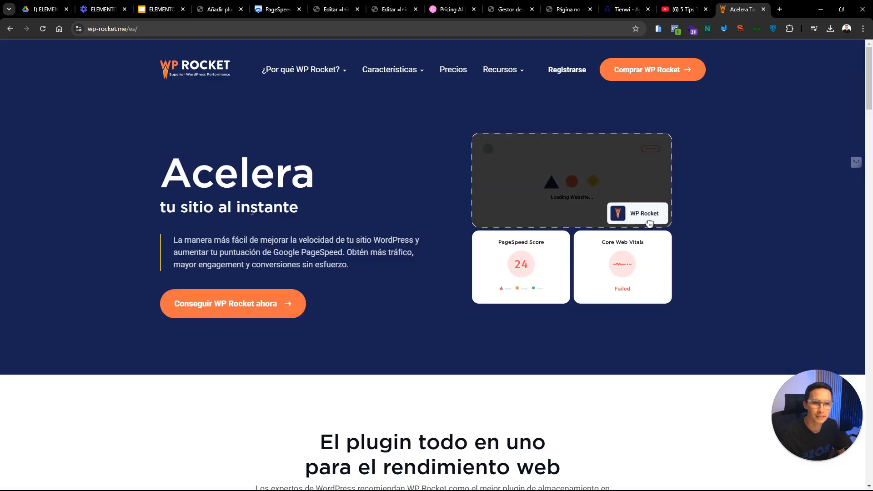
Check the Elementor AI pricing plans and return to the inicio cuadro de imagen editor.
{"action": "key", "text": "ctrl+5"}
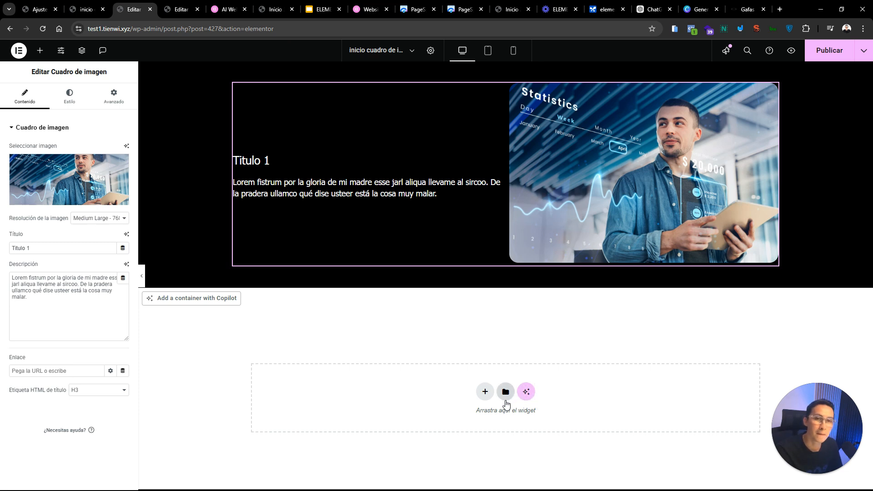
{"action": "left_click", "coordinate": [226, 9]}
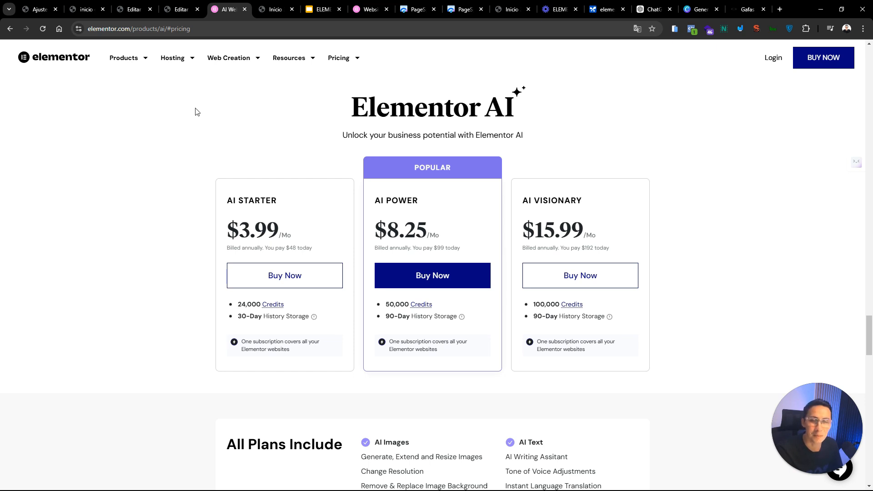
{"action": "left_click", "coordinate": [134, 10]}
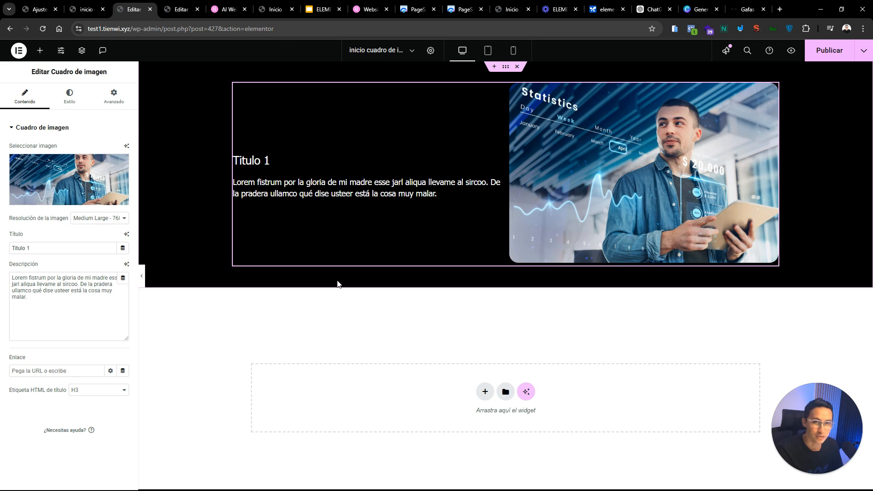
Review the sample copywriting prompts in Google AI Studio and ChatGPT, including the attachment options in AI Studio.
{"action": "left_click", "coordinate": [607, 10]}
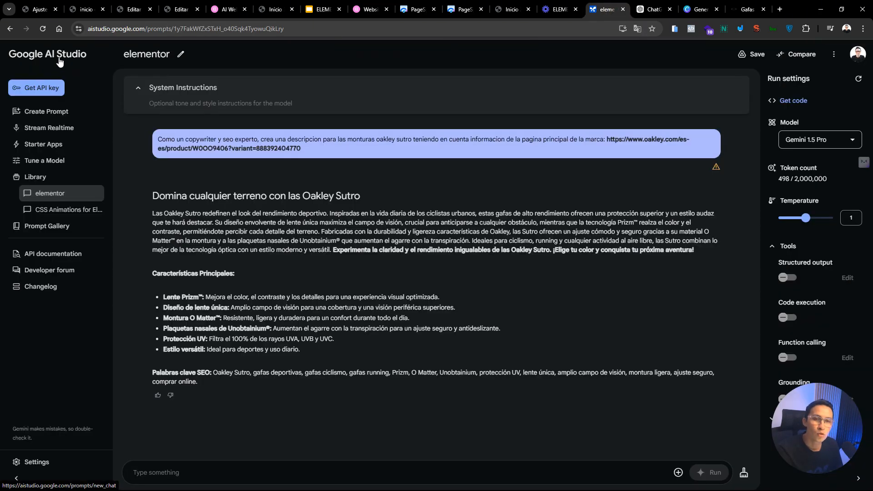
{"action": "left_click", "coordinate": [653, 9]}
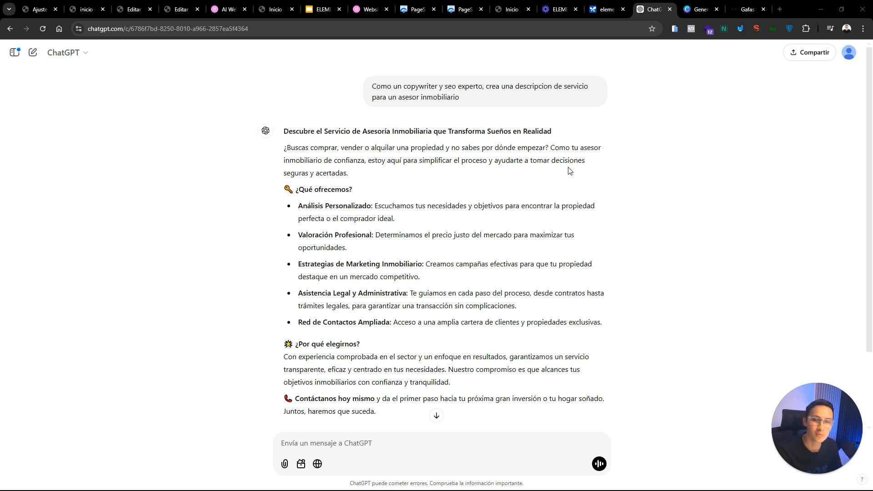
{"action": "left_click", "coordinate": [589, 14]}
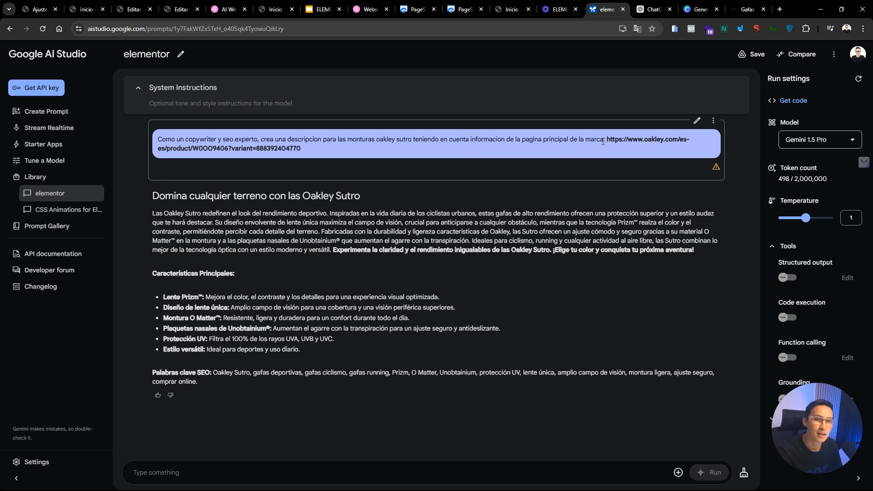
{"action": "left_click", "coordinate": [678, 473]}
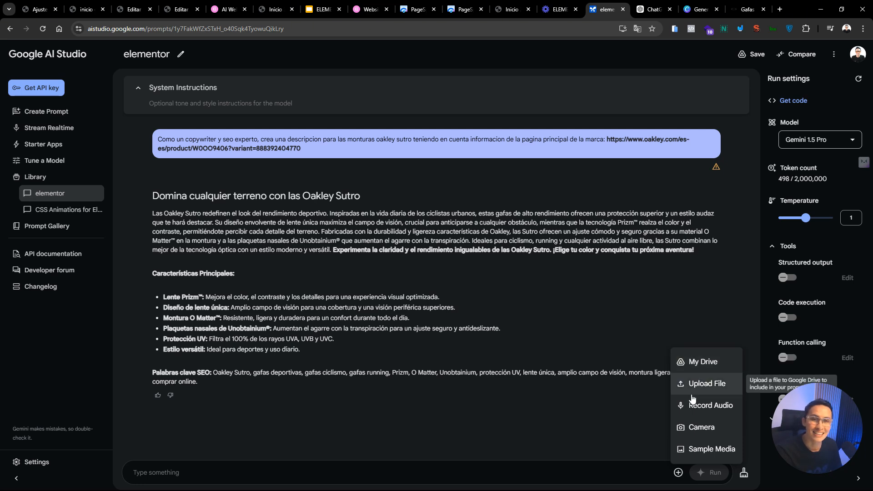
{"action": "left_click", "coordinate": [446, 423]}
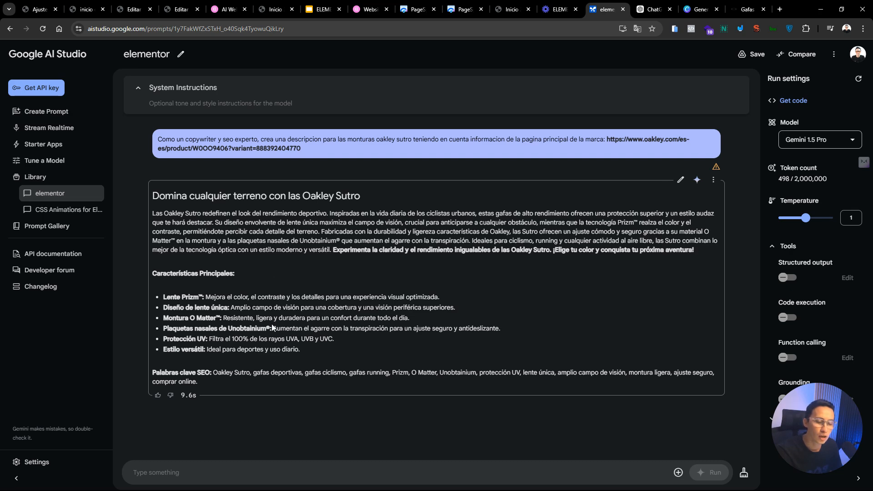
{"action": "left_click", "coordinate": [132, 13]}
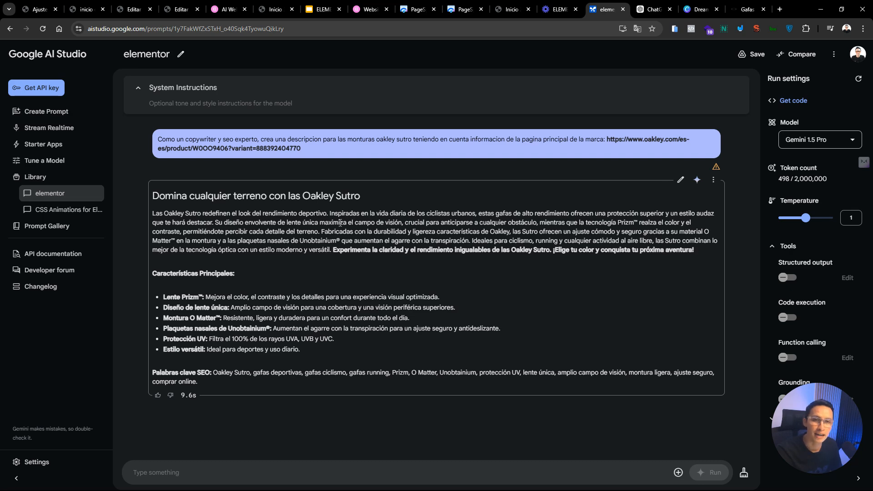
Switch to Canva Dream Lab and generate images from "crear para un render un proyecto inmobiliario en la ciudad de miami".
{"action": "left_click", "coordinate": [696, 10]}
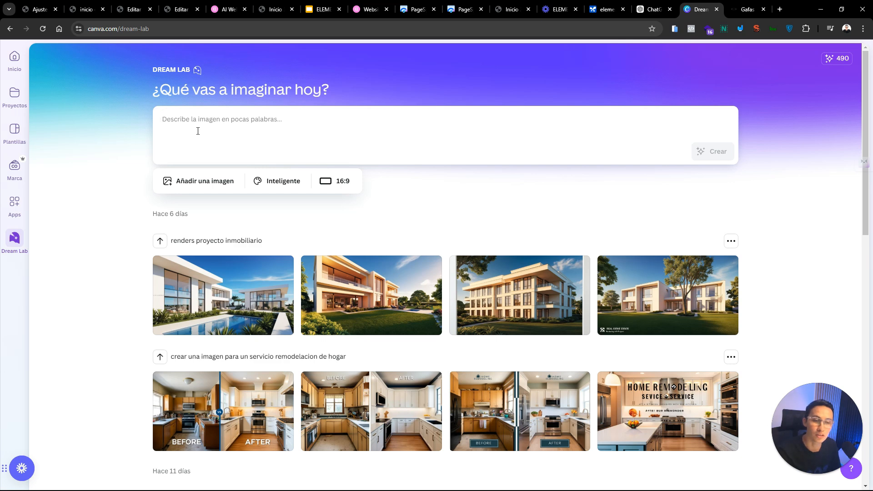
{"action": "type", "text": "crear para un render un proyecto inmobiliario en la ciudad de miam"}
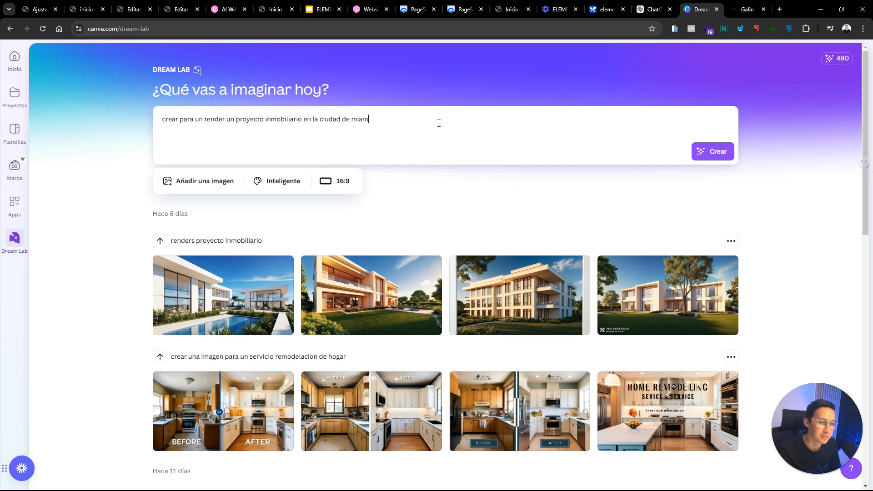
{"action": "type", "text": "i"}
{"action": "left_click", "coordinate": [702, 151]}
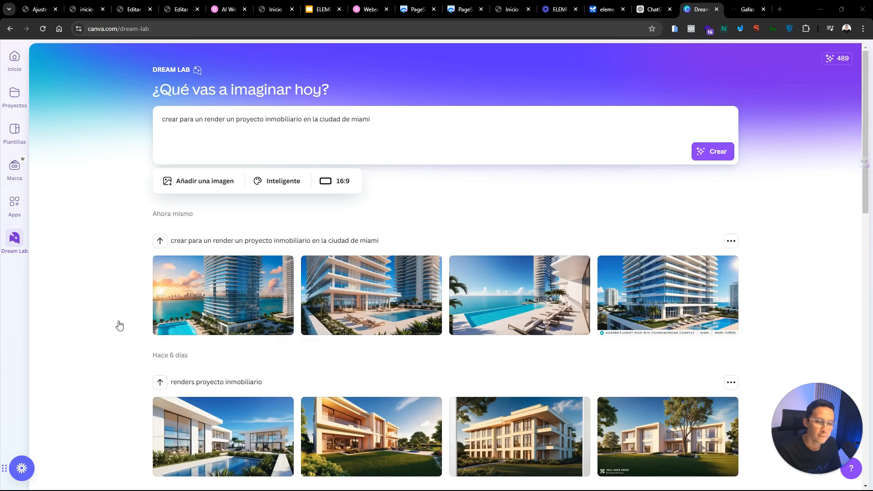
View the first two generated Miami real estate renders enlarged, closing each preview.
{"action": "left_click", "coordinate": [230, 302]}
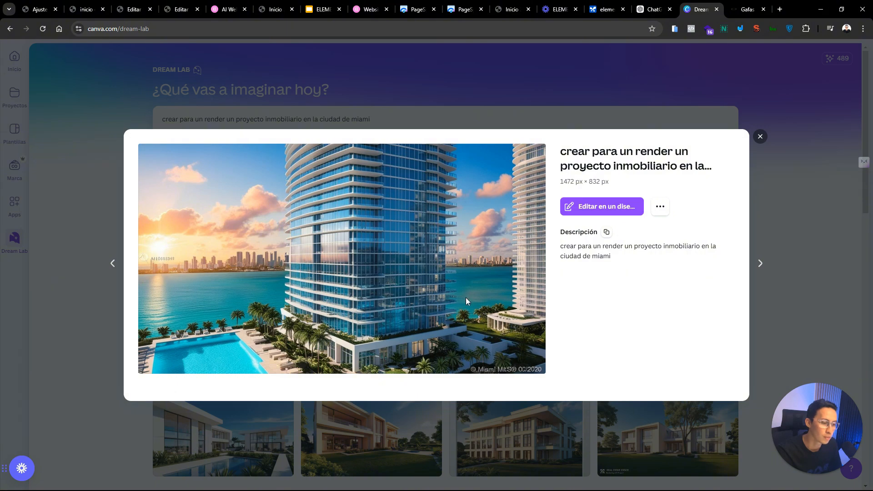
{"action": "left_click", "coordinate": [812, 247]}
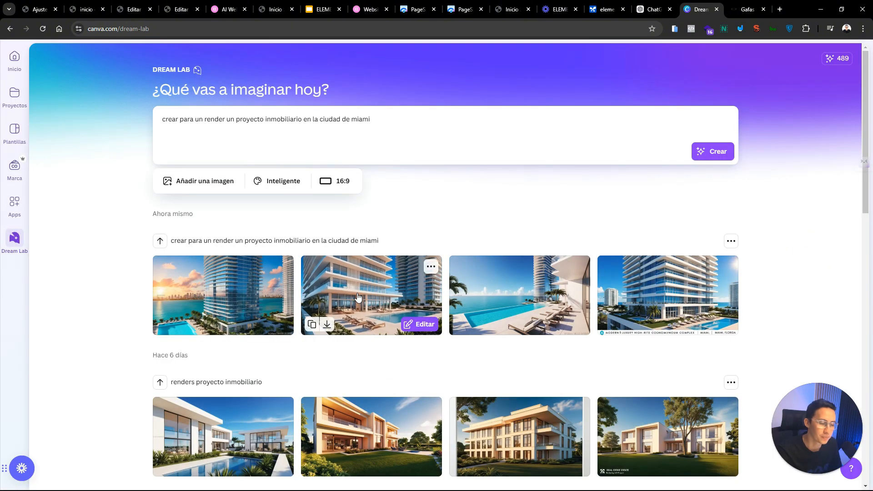
{"action": "left_click", "coordinate": [361, 287]}
{"action": "left_click", "coordinate": [812, 249]}
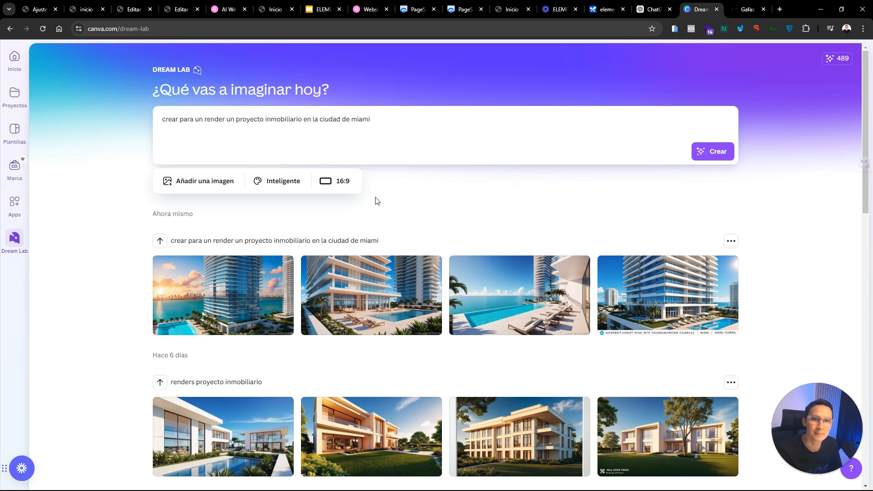
Replace the prompt with "crear un producto de belleza", generate the images and open the first one.
{"action": "triple_click", "coordinate": [279, 116]}
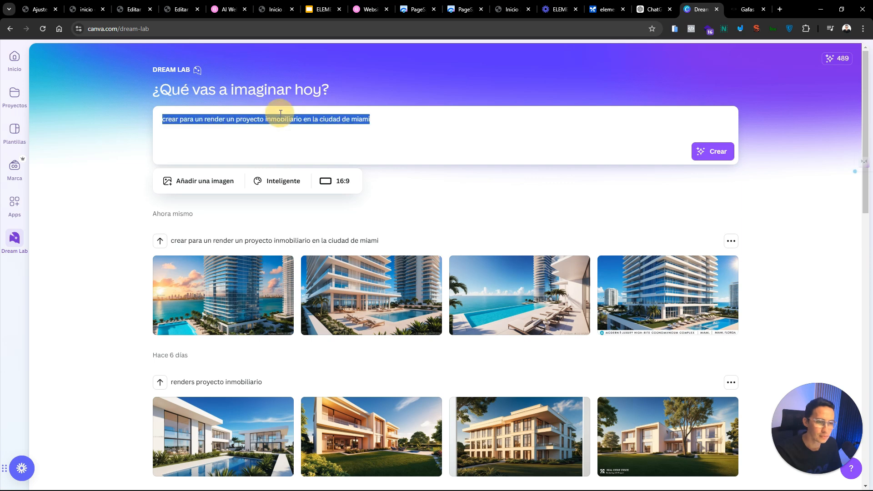
{"action": "type", "text": "crear un producto de belleza"}
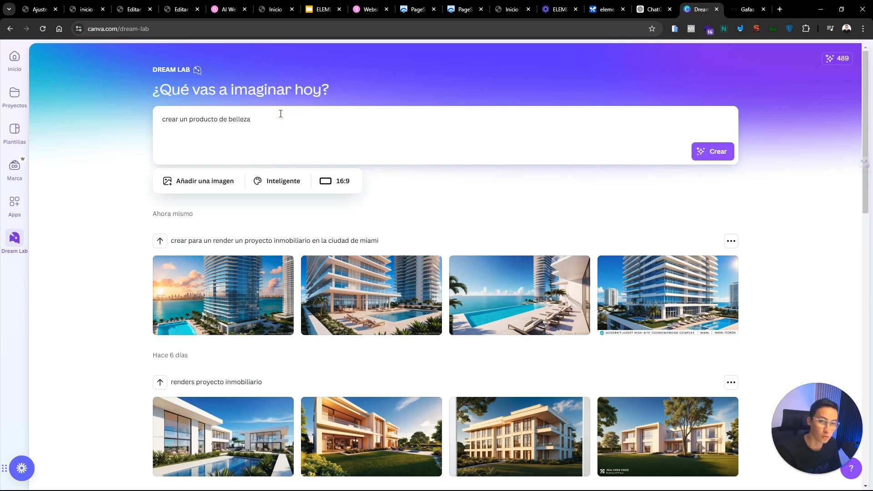
{"action": "key", "text": "Return"}
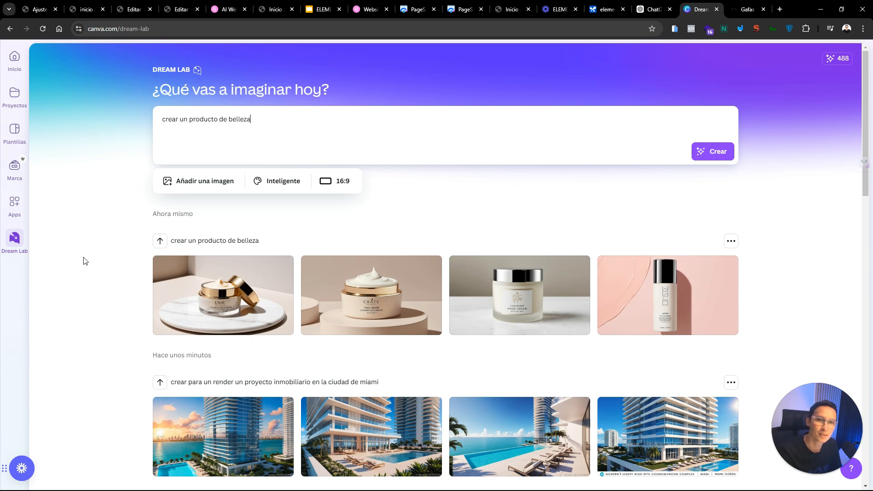
{"action": "left_click", "coordinate": [220, 281]}
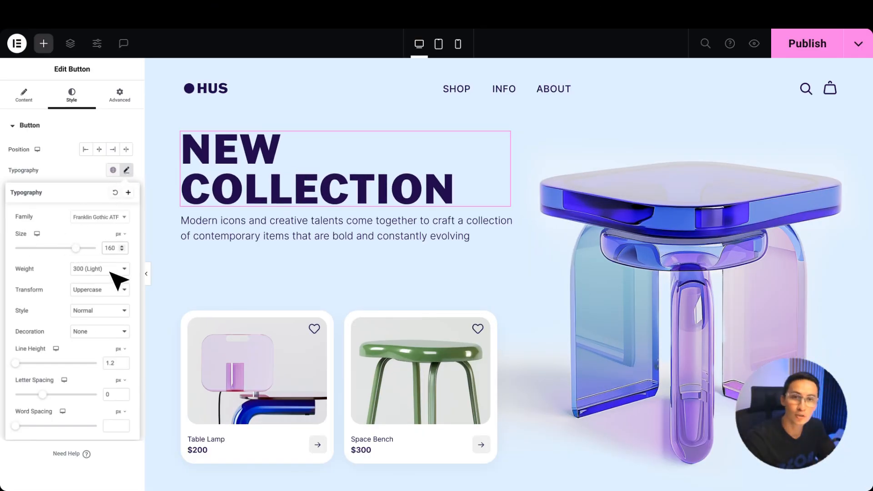
{"action": "left_click", "coordinate": [110, 271]}
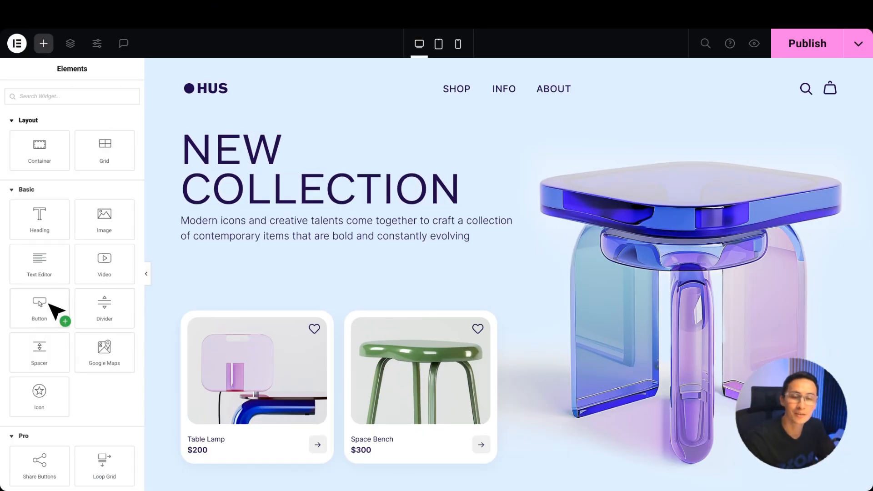
{"action": "left_click_drag", "start_coordinate": [58, 312], "coordinate": [223, 265]}
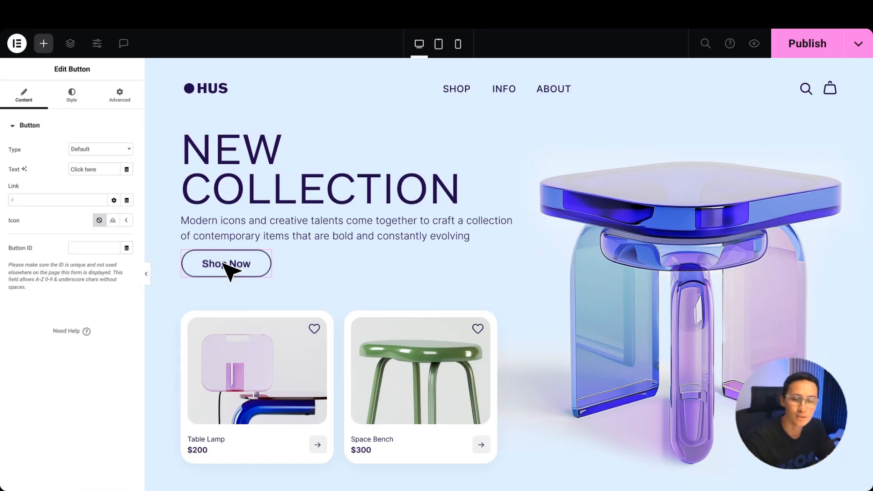
{"action": "left_click", "coordinate": [73, 94]}
{"action": "left_click", "coordinate": [123, 274]}
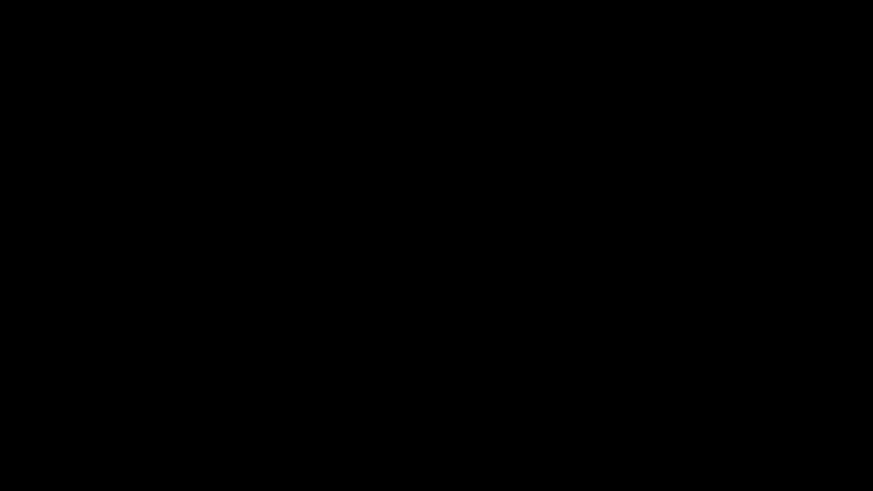